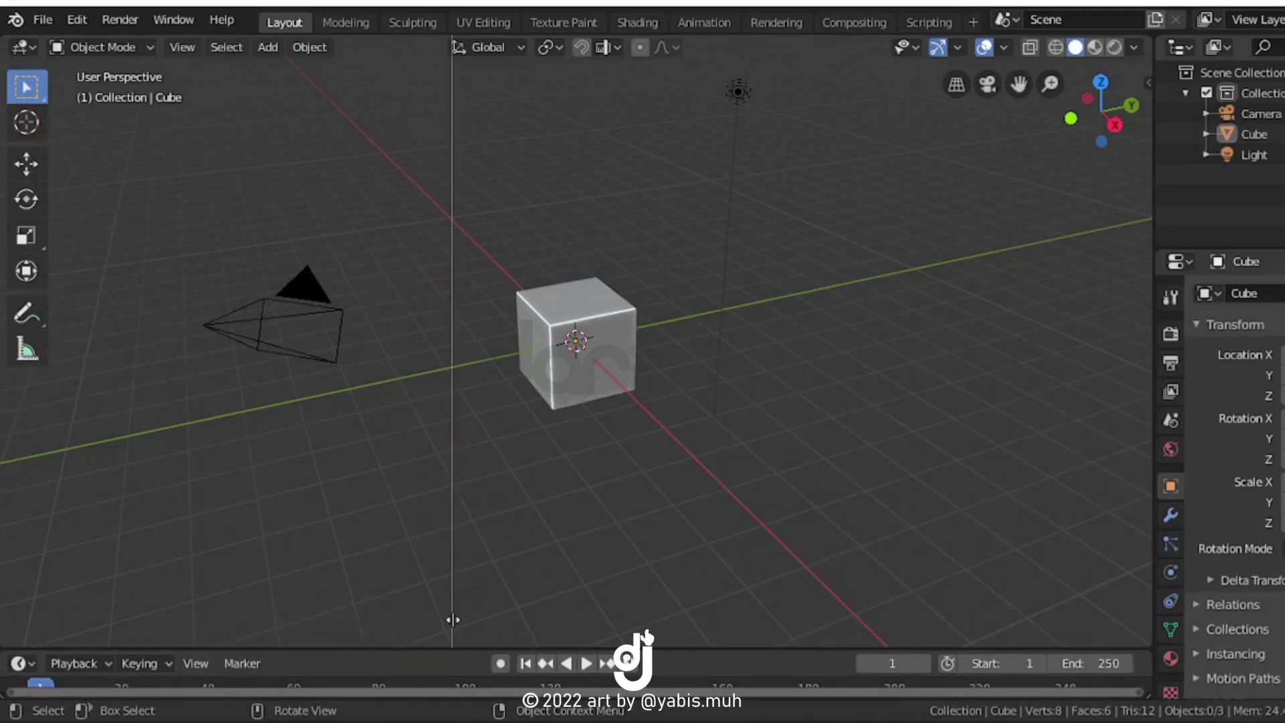
Load the electric motor photo in an Image Editor beside the 3D view and delete the default cube
left_click(453, 619)
left_click(22, 47)
left_click(63, 135)
left_click(473, 565)
left_click_drag(823, 301, 192, 368)
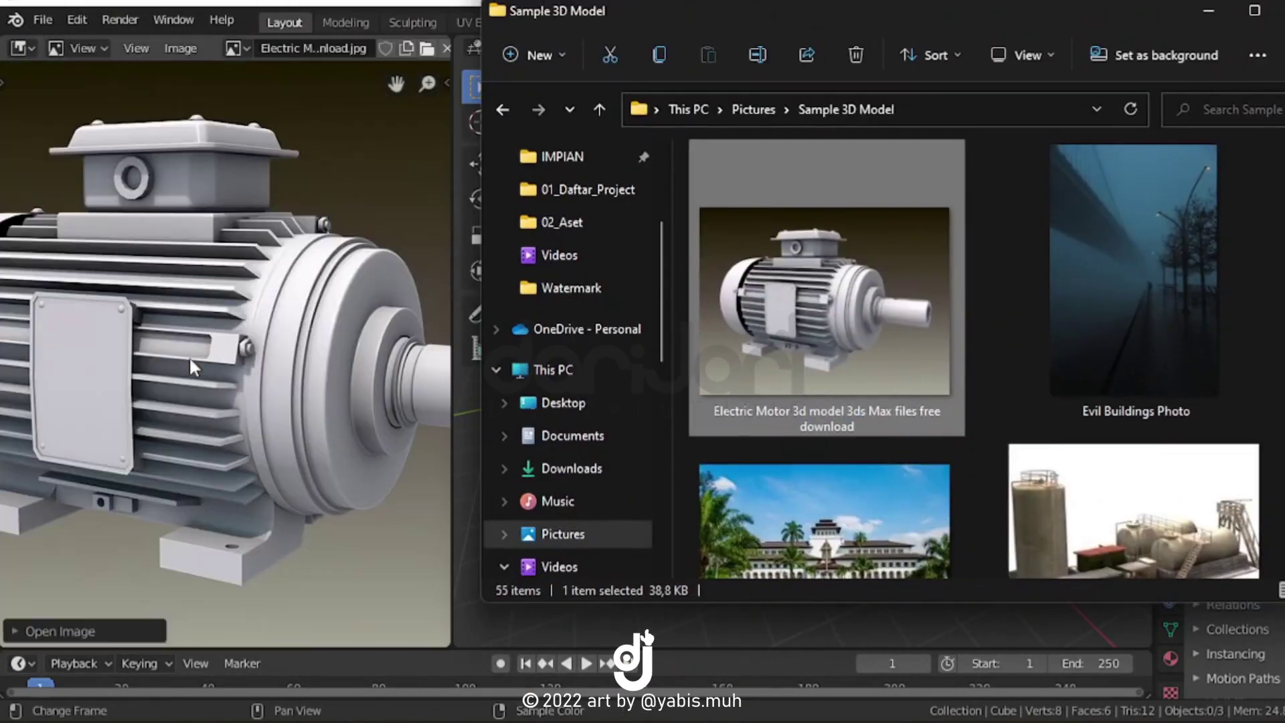
left_click(1208, 10)
key("Delete")
key("shift+a")
Add a cylinder at the origin and shade it smooth
left_click(883, 419)
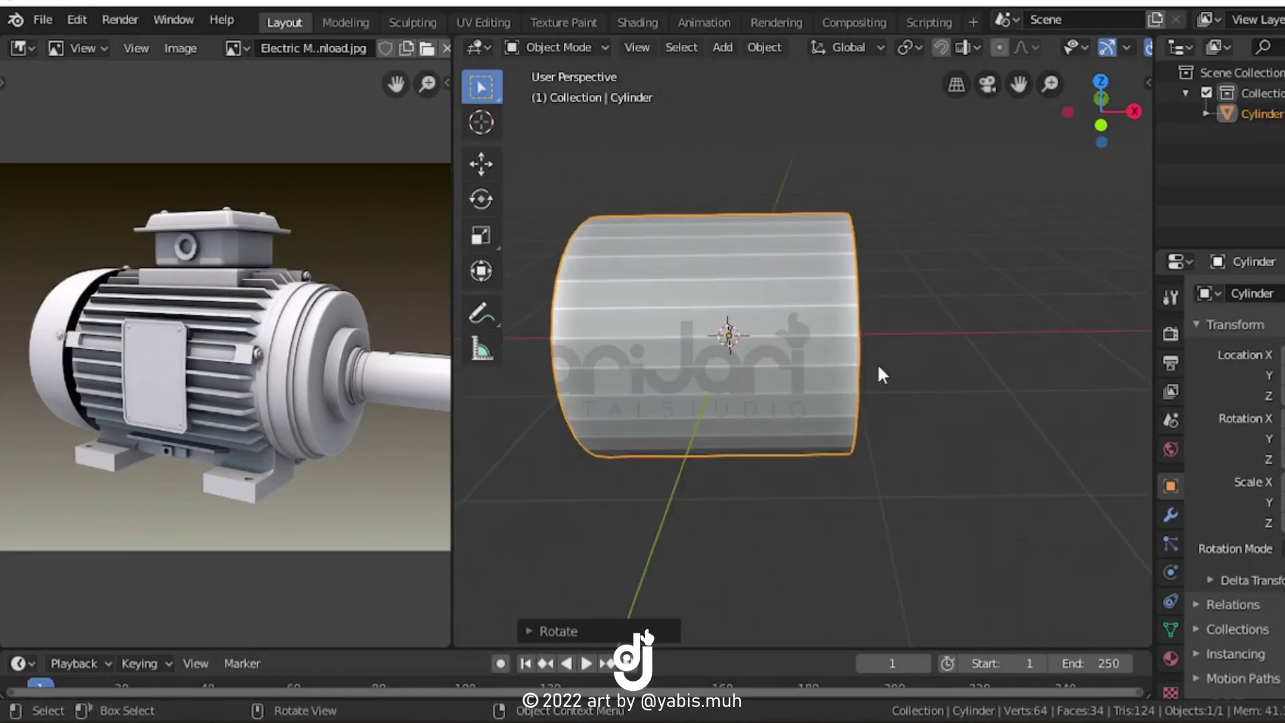
right_click(807, 298)
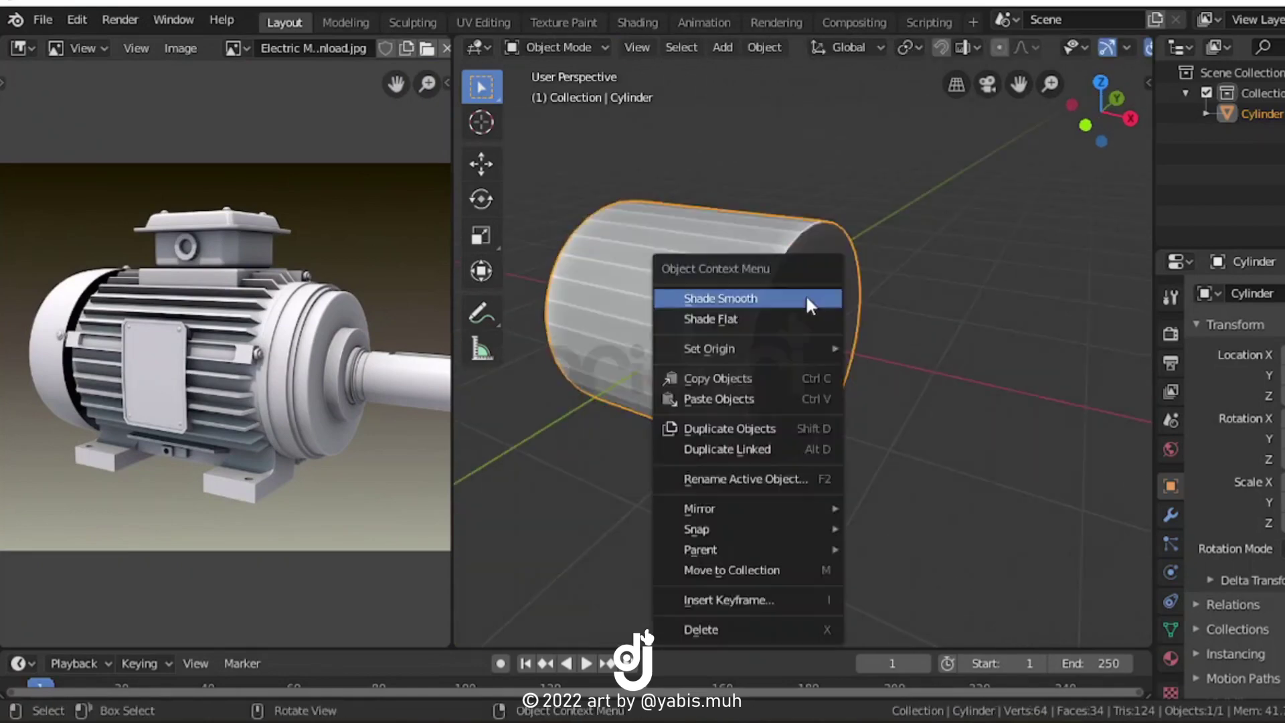
left_click(806, 298)
middle_click_drag(870, 401, 1004, 348)
left_click(1170, 629)
Inset the cylinder's end cap face in Edit Mode and scale the resulting ring
key("Tab")
left_click(828, 373)
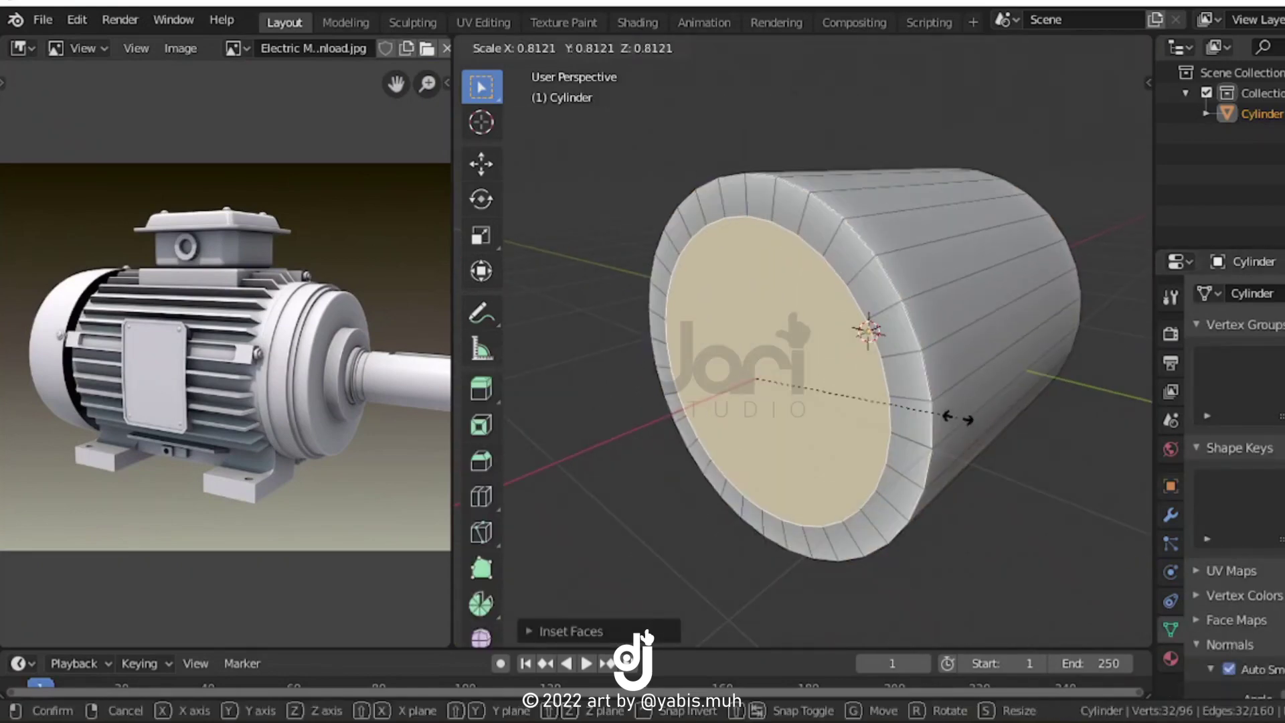
left_click(870, 458)
key("KP_3")
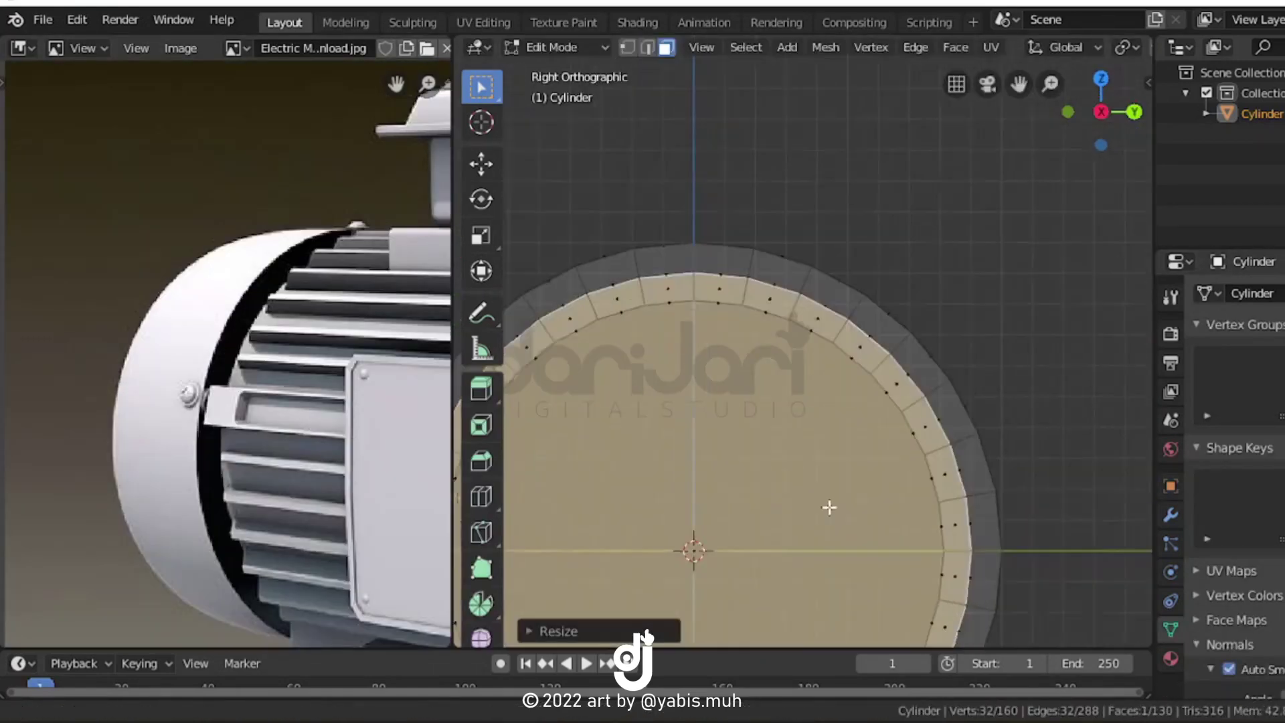
key("s")
left_click(870, 455)
middle_click_drag(870, 455, 884, 442)
Extrude the end cap and merge its end vertices into a rounded dome
key("e")
left_click(828, 439)
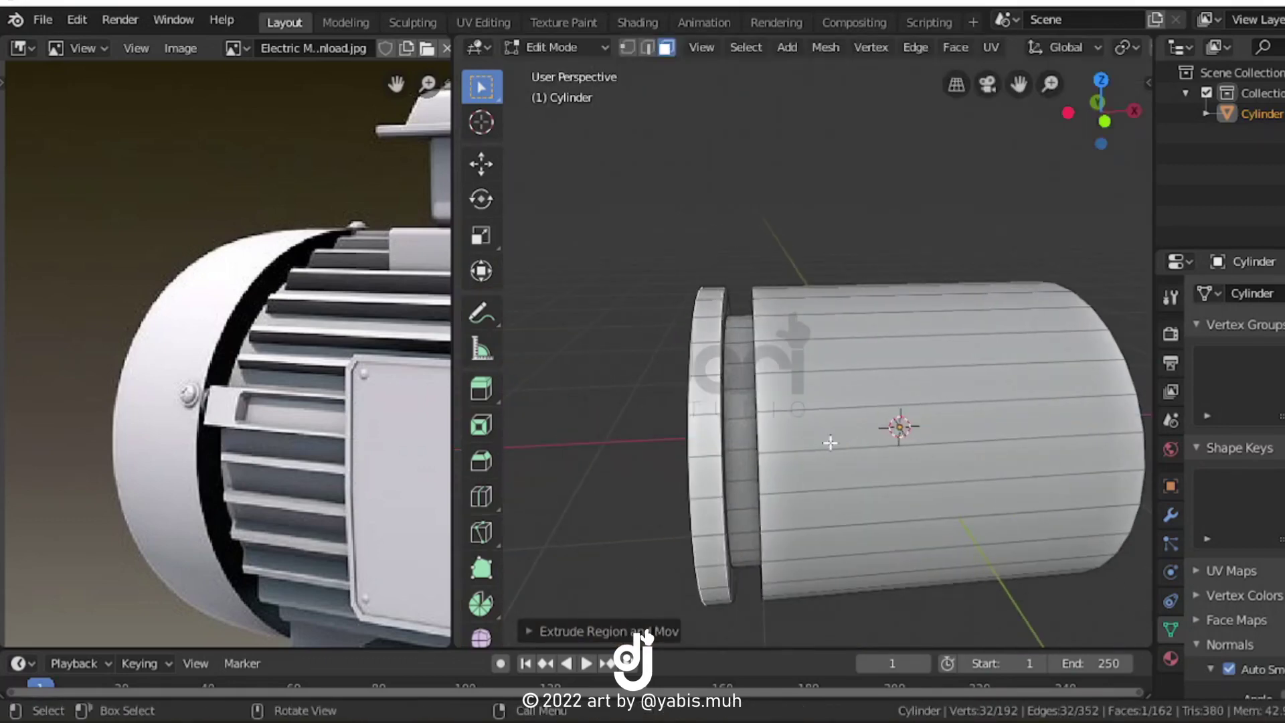
key("KP_1")
key("e")
left_click(822, 420)
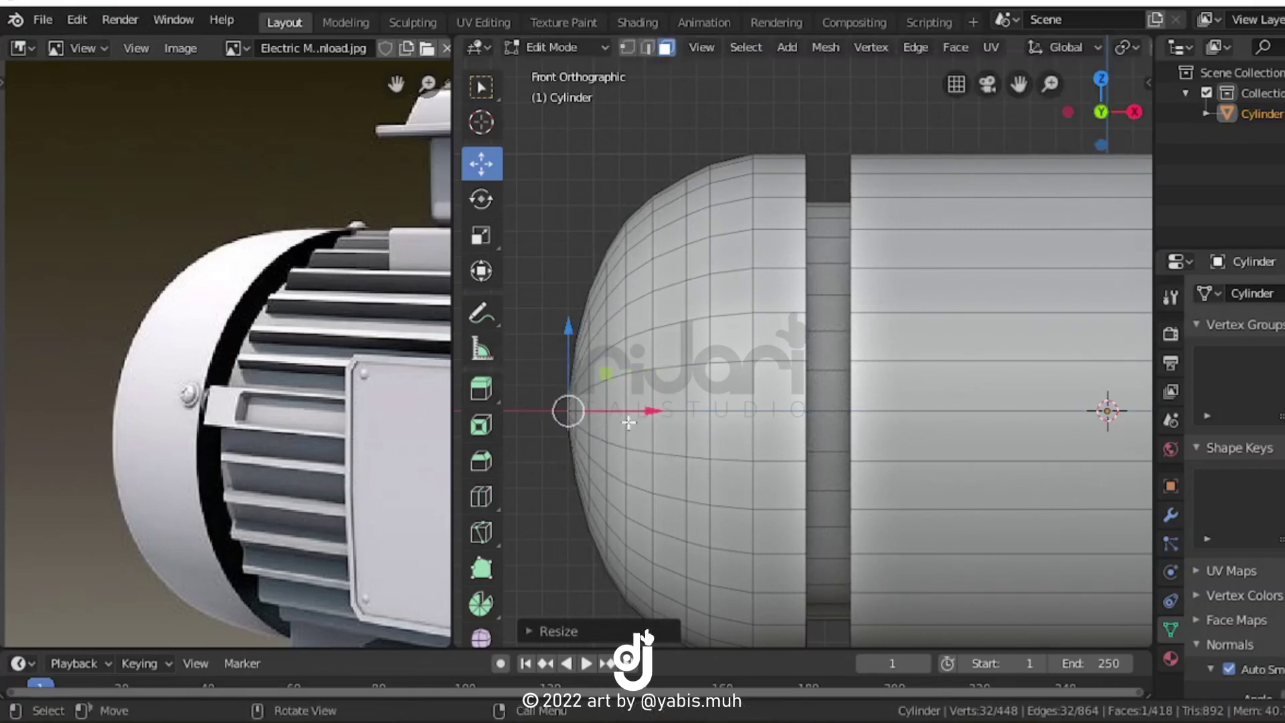
middle_click_drag(629, 422, 693, 466)
key("m")
Select the face on the cylinder's opposite end
scroll(271, 444, "down", 3)
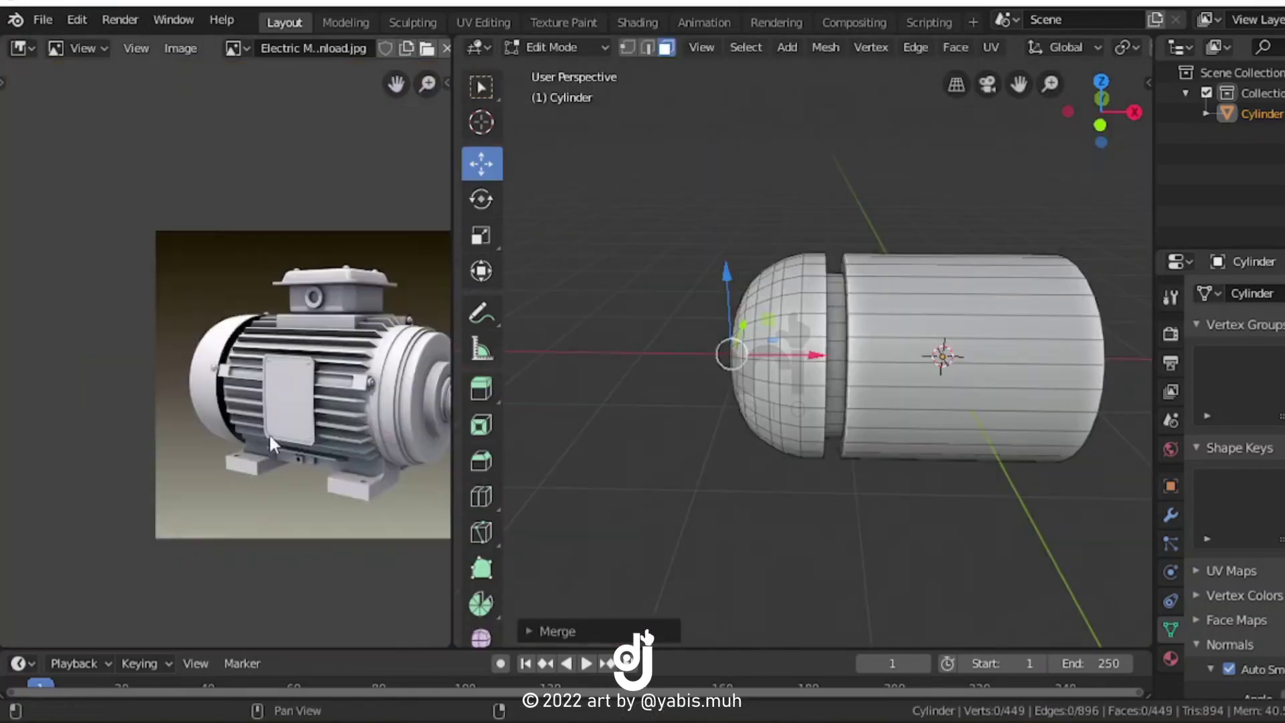
scroll(271, 443, "up", 5)
middle_click_drag(870, 375, 803, 375)
scroll(271, 443, "up", 4)
left_click(820, 365)
scroll(974, 398, "up", 3)
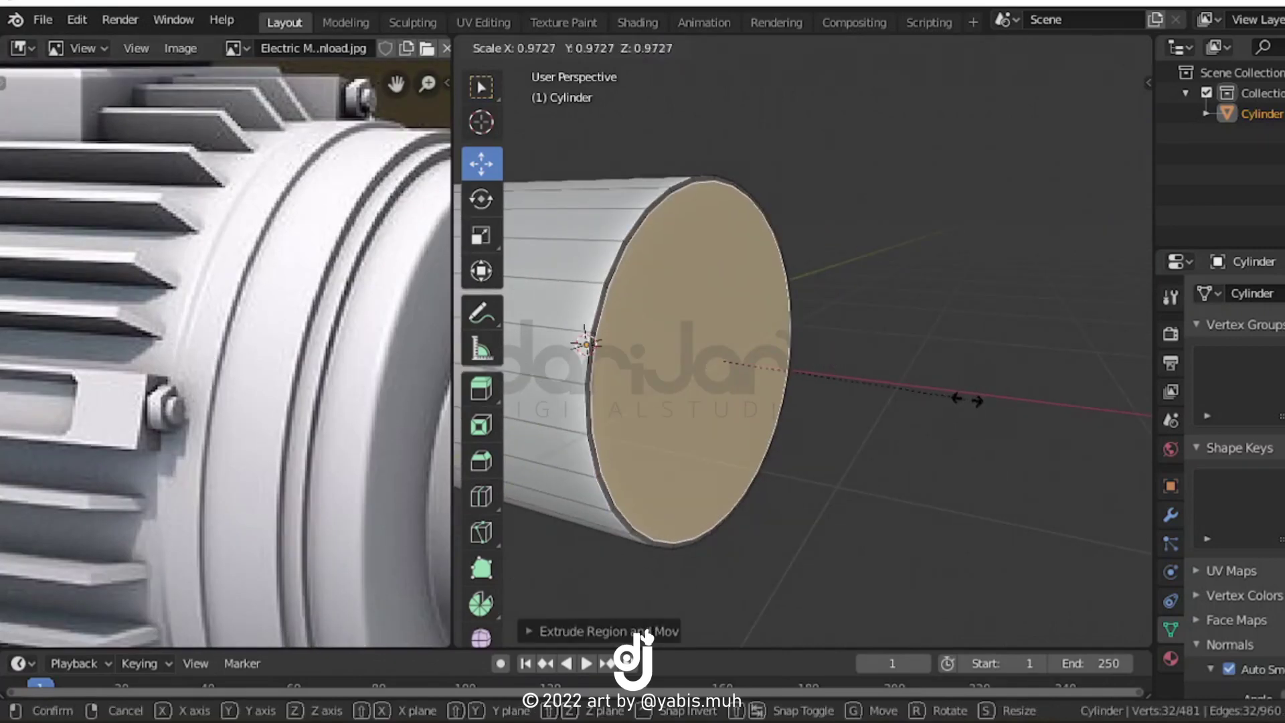
Extrude the front end face outward twice and shrink it
left_click(937, 427)
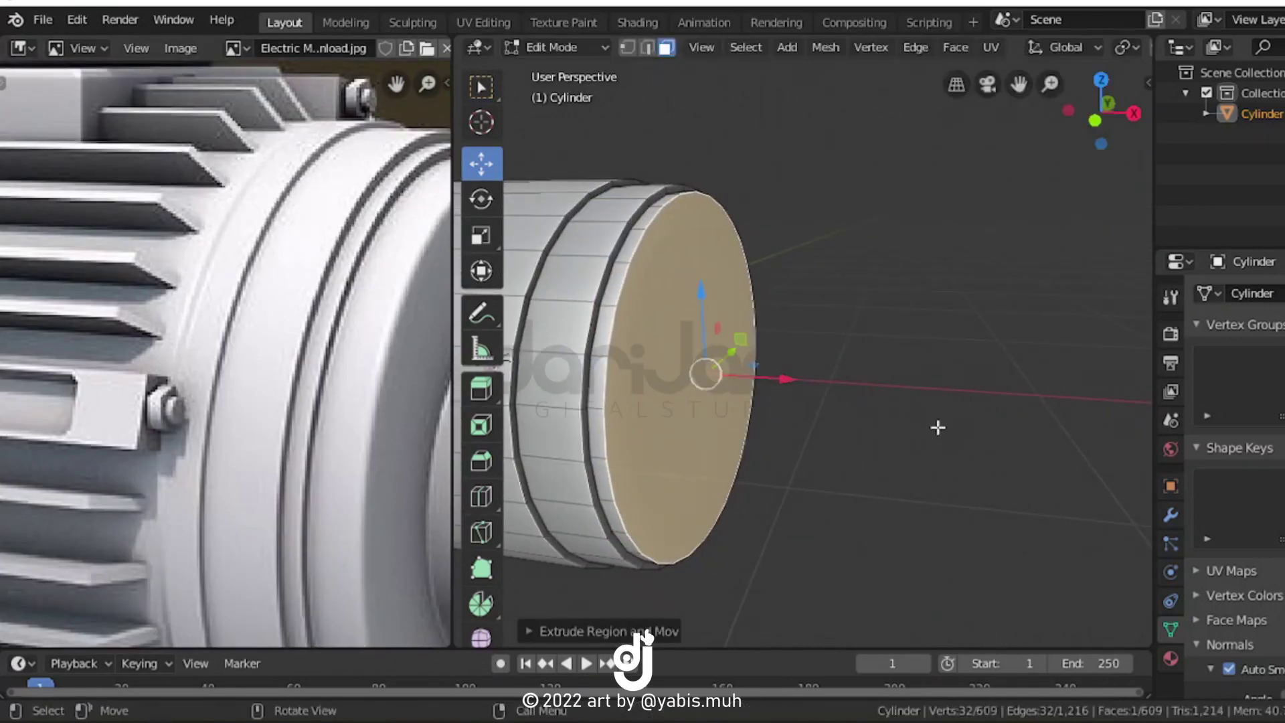
key("e")
left_click(816, 411)
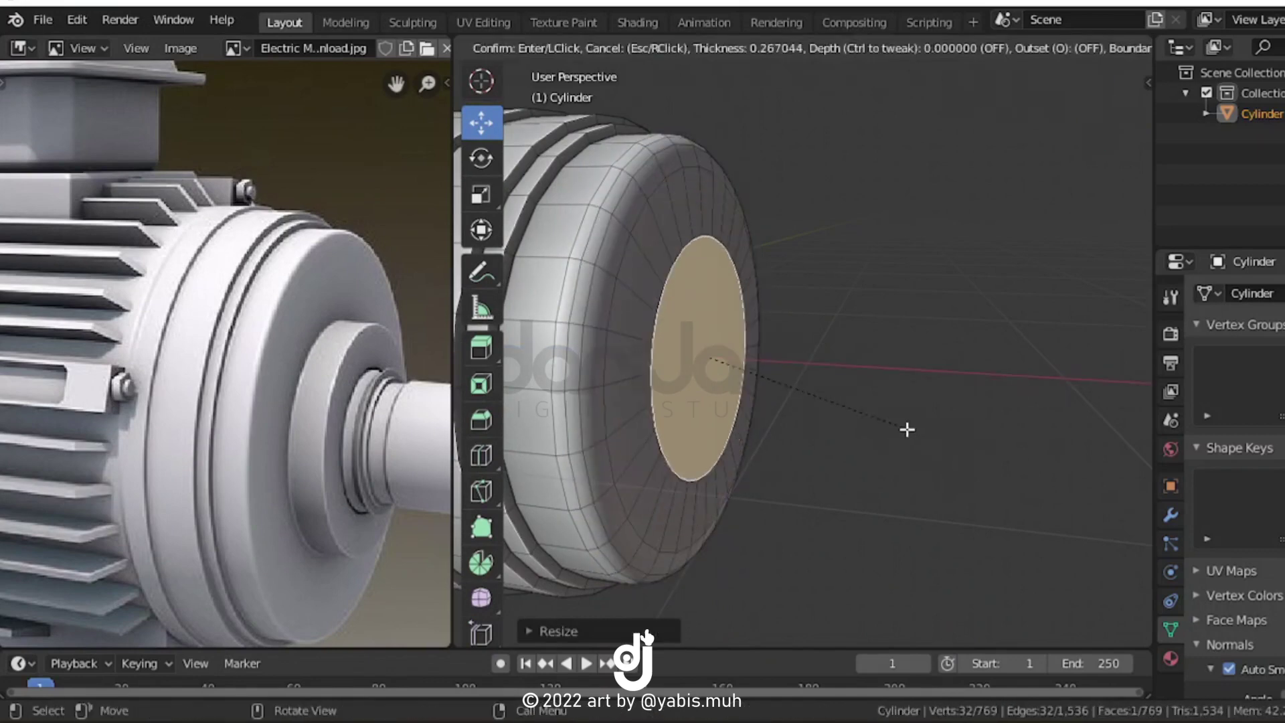
middle_click_drag(876, 415, 831, 417)
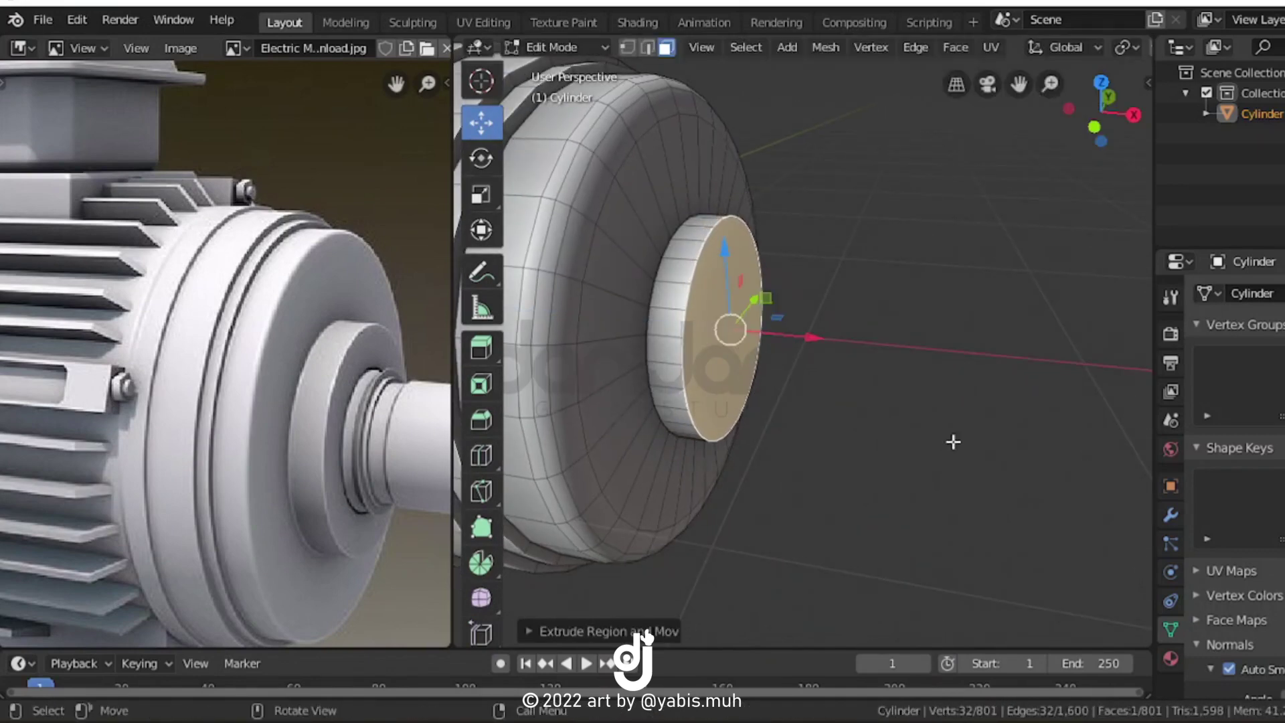
left_click(863, 399)
Inset and extrude the end face to form the first stepped ring
key("i")
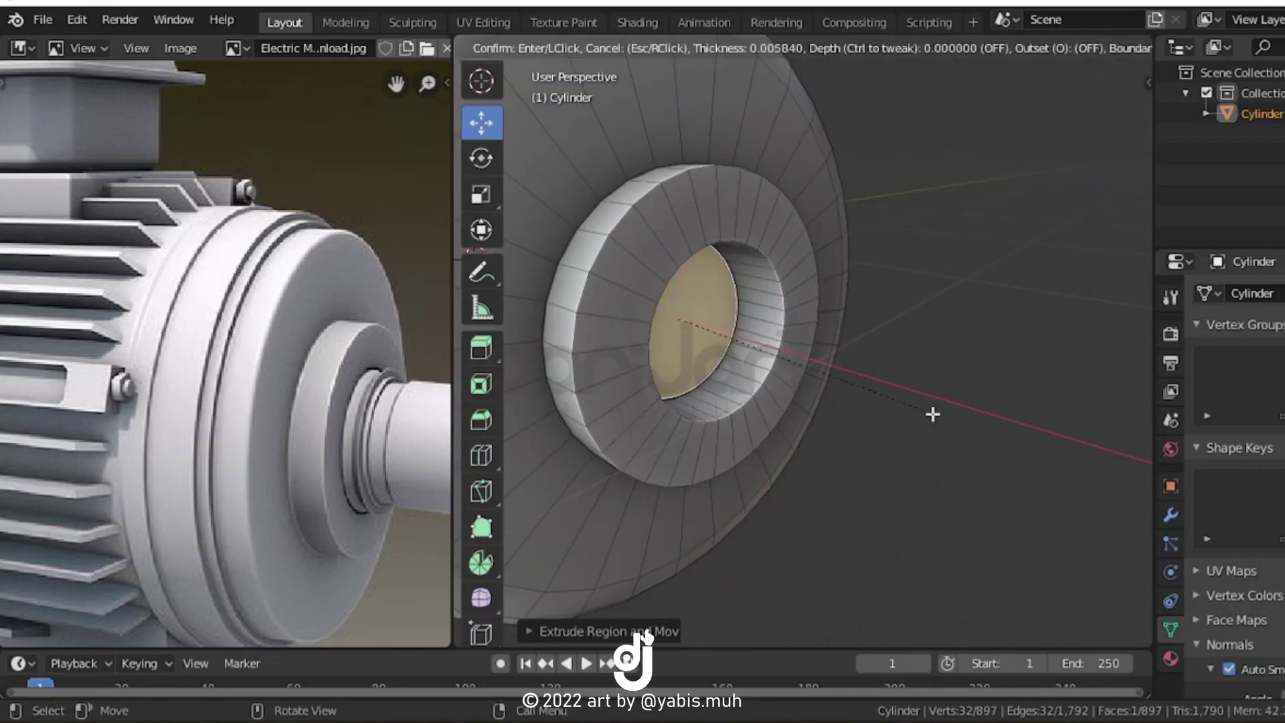
left_click(930, 415)
key("e")
left_click(930, 459)
middle_click_drag(930, 459, 824, 418)
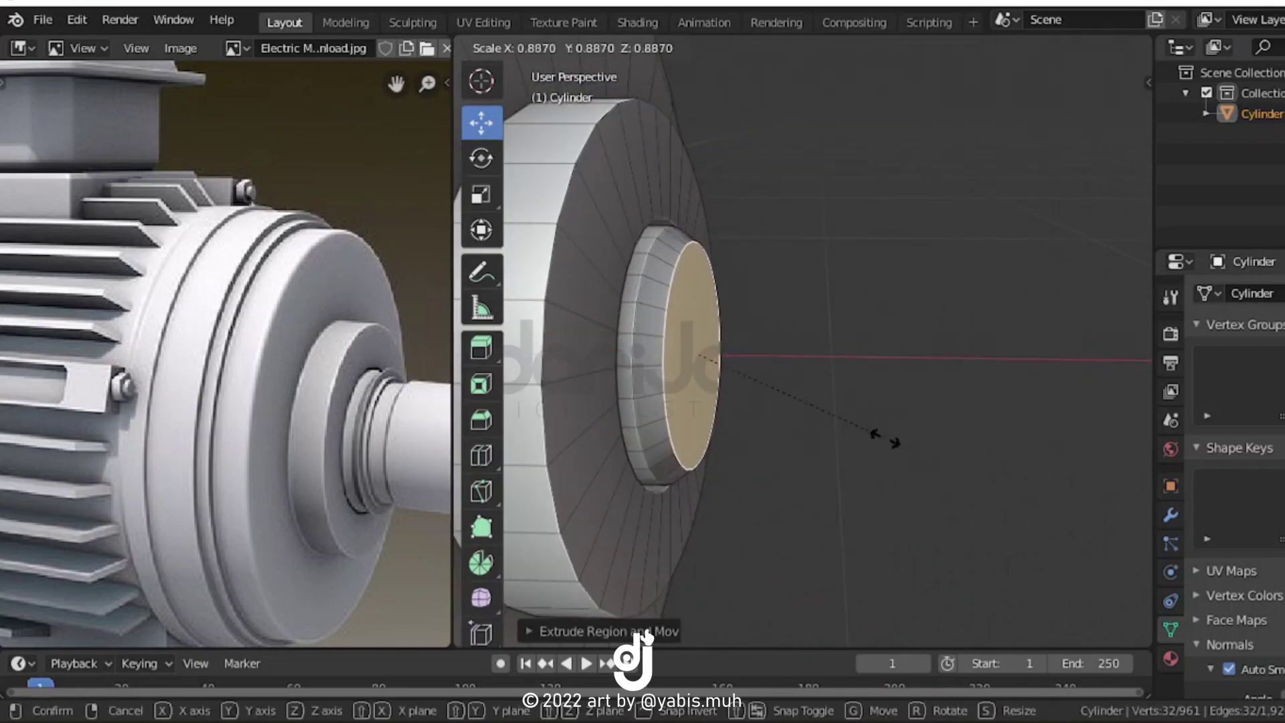
left_click(864, 429)
Move and resize the end face along the axis, checking it from the right view
scroll(227, 439, "down", 3)
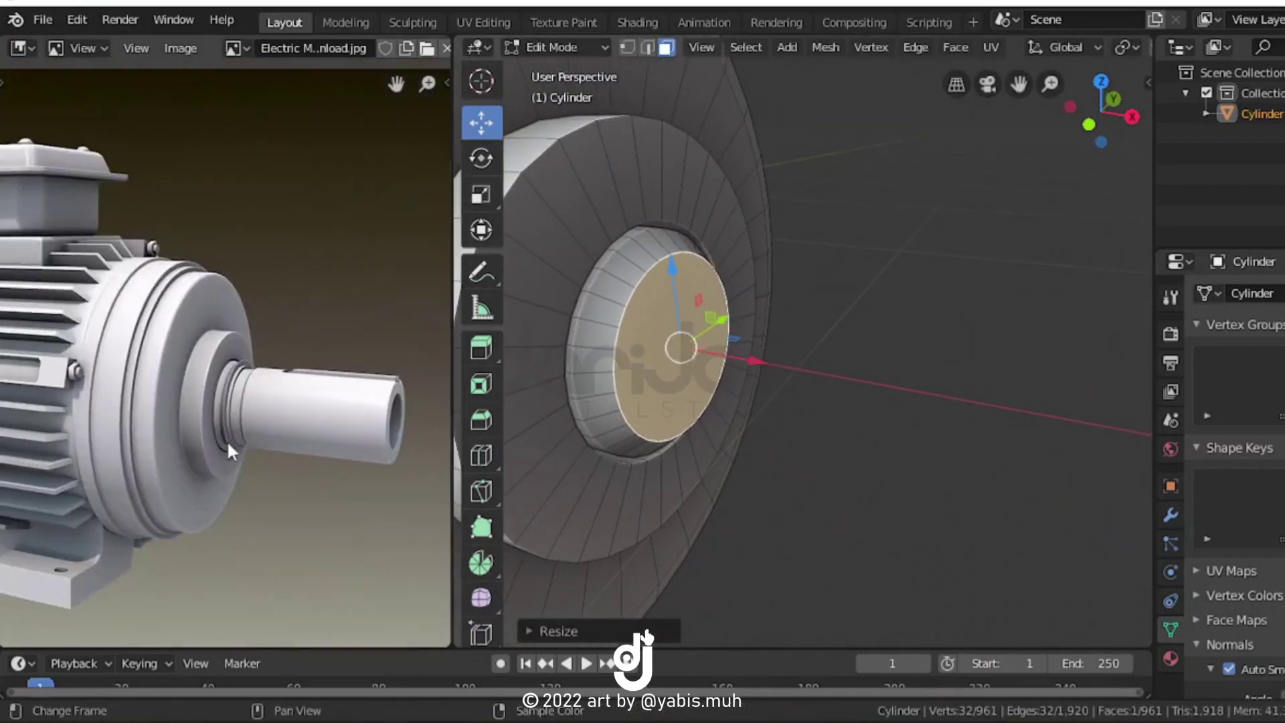
scroll(227, 439, "up", 4)
scroll(773, 456, "up", 3)
middle_click_drag(773, 456, 847, 434)
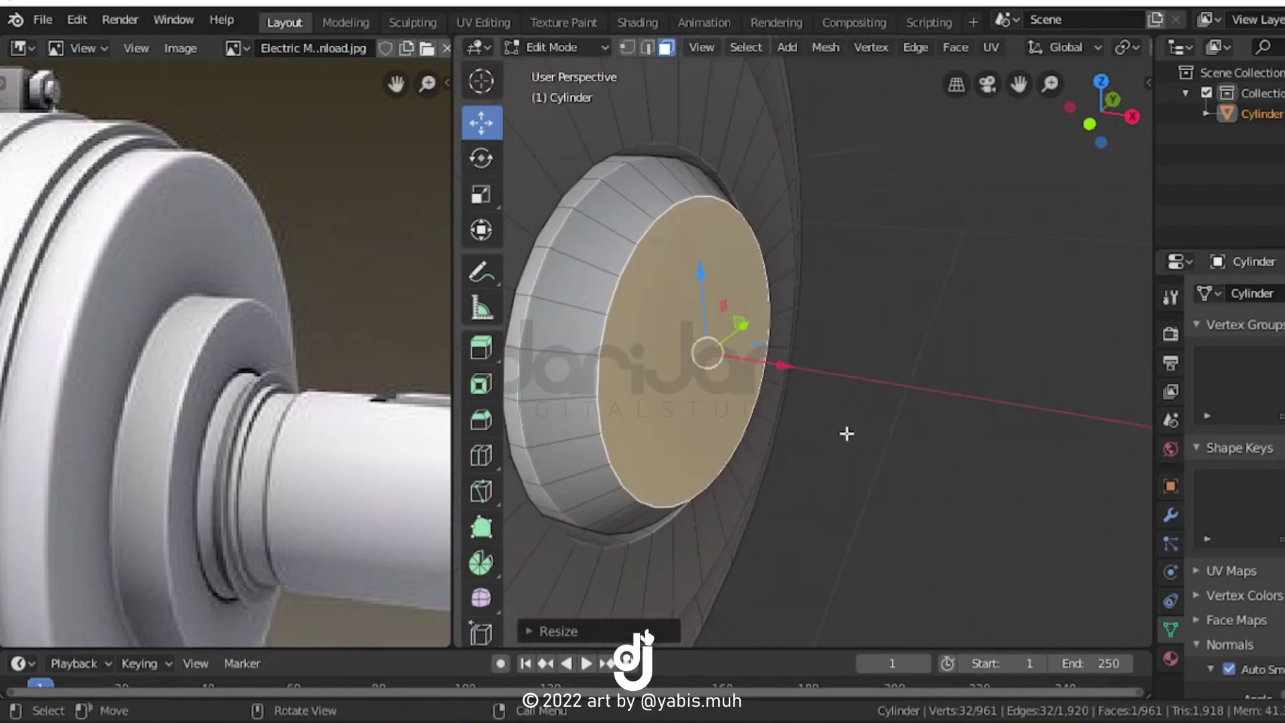
left_click(787, 368)
key("KP_3")
scroll(893, 351, "up", 4)
left_click(872, 356)
middle_click_drag(872, 355, 841, 307)
Extrude two more stepped sections from the end face, shrinking the last
key("e")
left_click(862, 323)
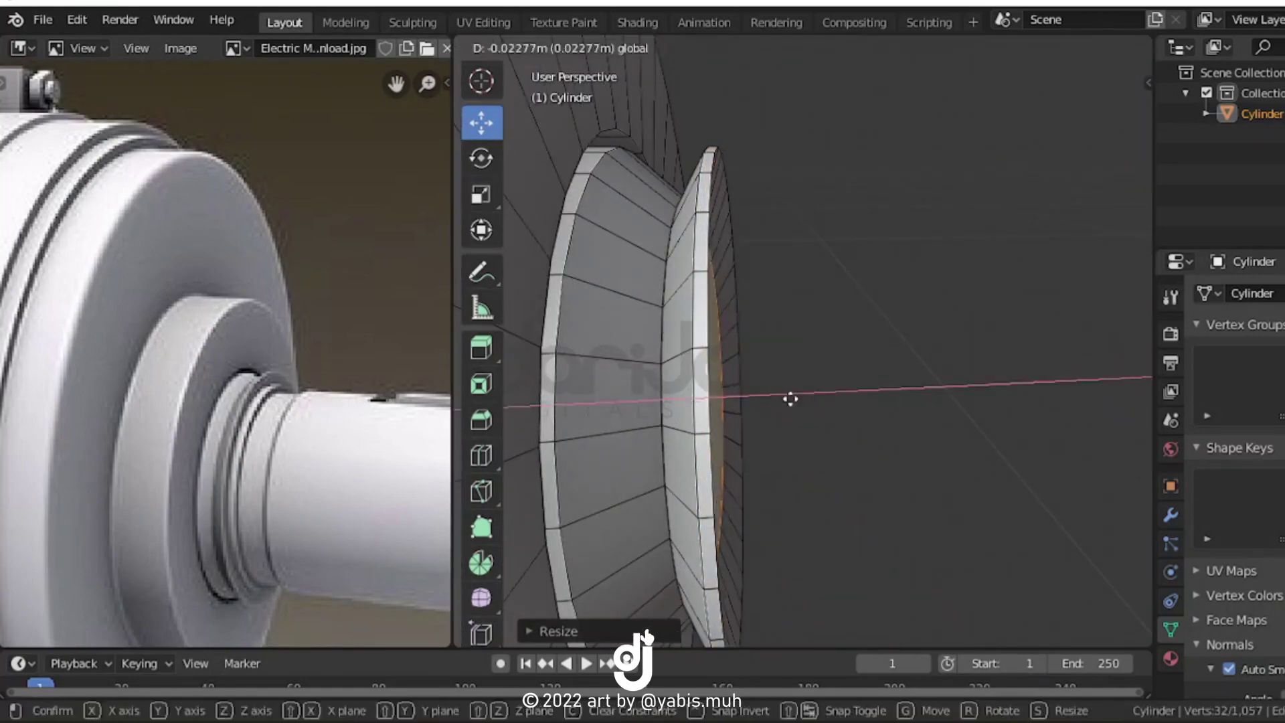
left_click(790, 399)
mouse_move(791, 399)
middle_mouse_down()
mouse_move(768, 401)
mouse_move(837, 375)
middle_mouse_up()
key("e")
left_click(835, 370)
key("s")
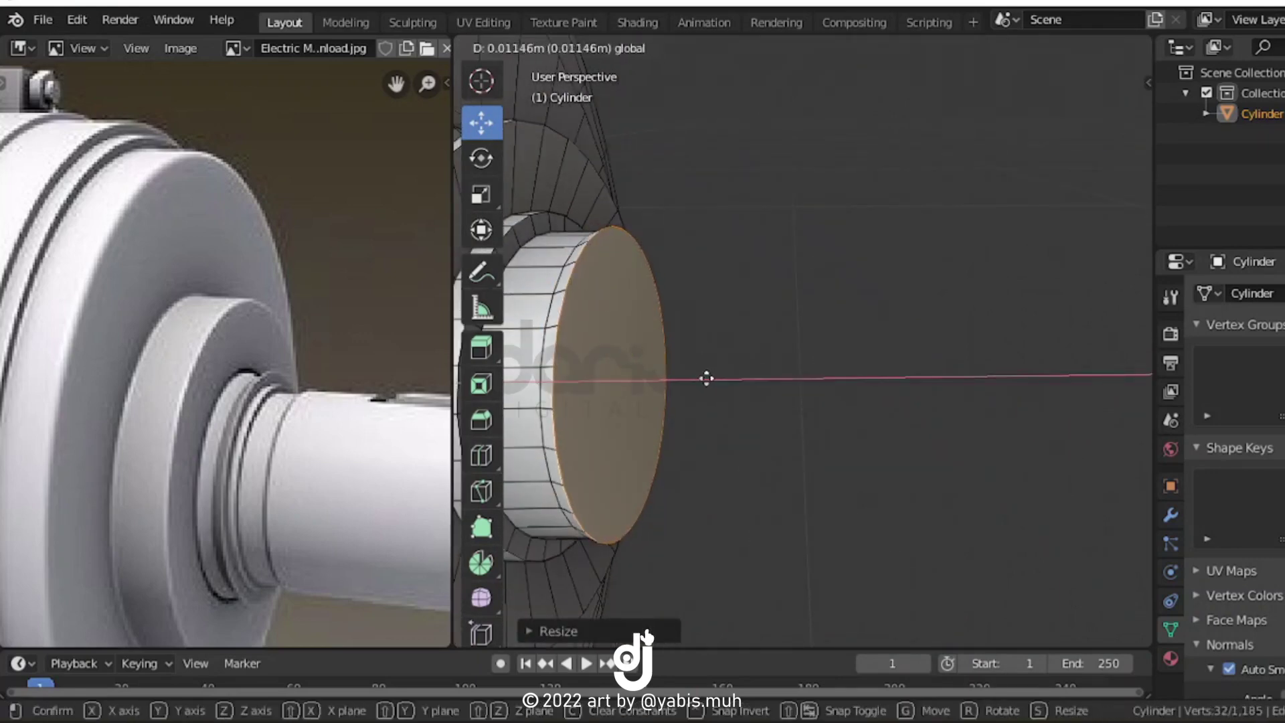
left_click(706, 378)
Extrude the end face into a long output shaft
key("e")
left_click(833, 378)
scroll(215, 402, "up", 3)
scroll(215, 401, "down", 3)
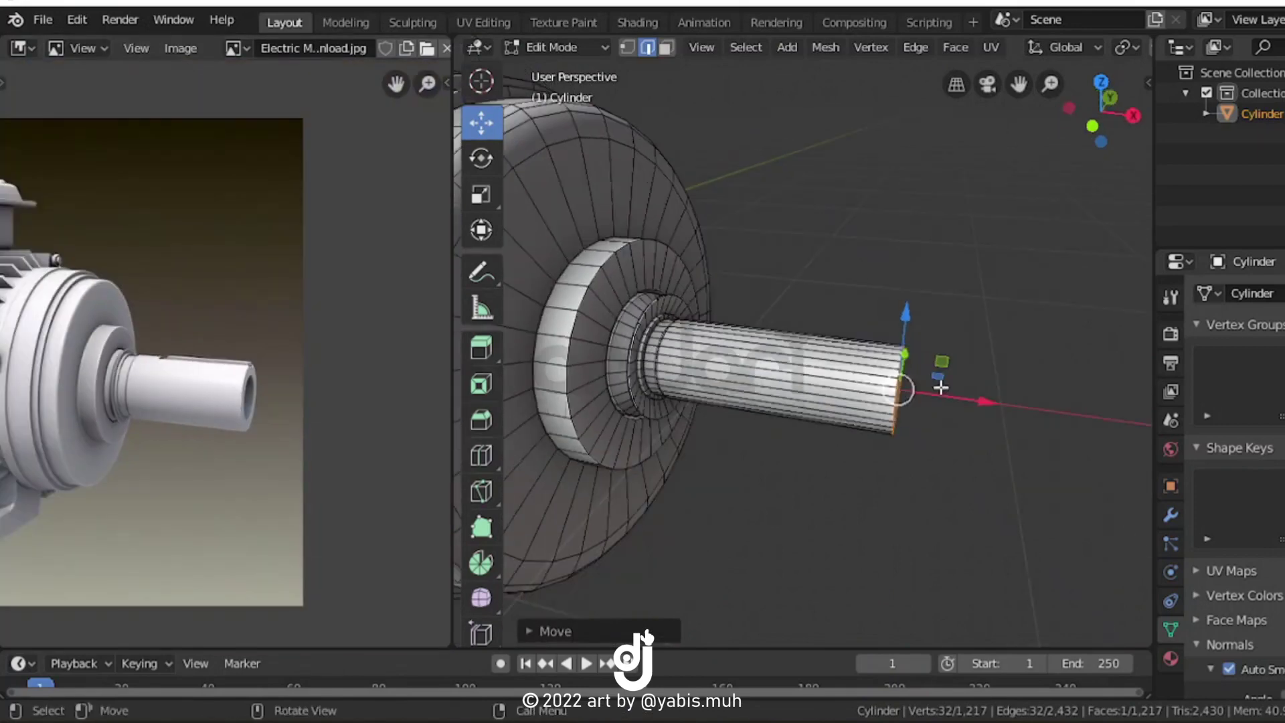
left_click(906, 391)
Inset the shaft tip and push it inward along X to make it hollow
key("i")
left_click(946, 401)
key("e")
left_click(803, 375)
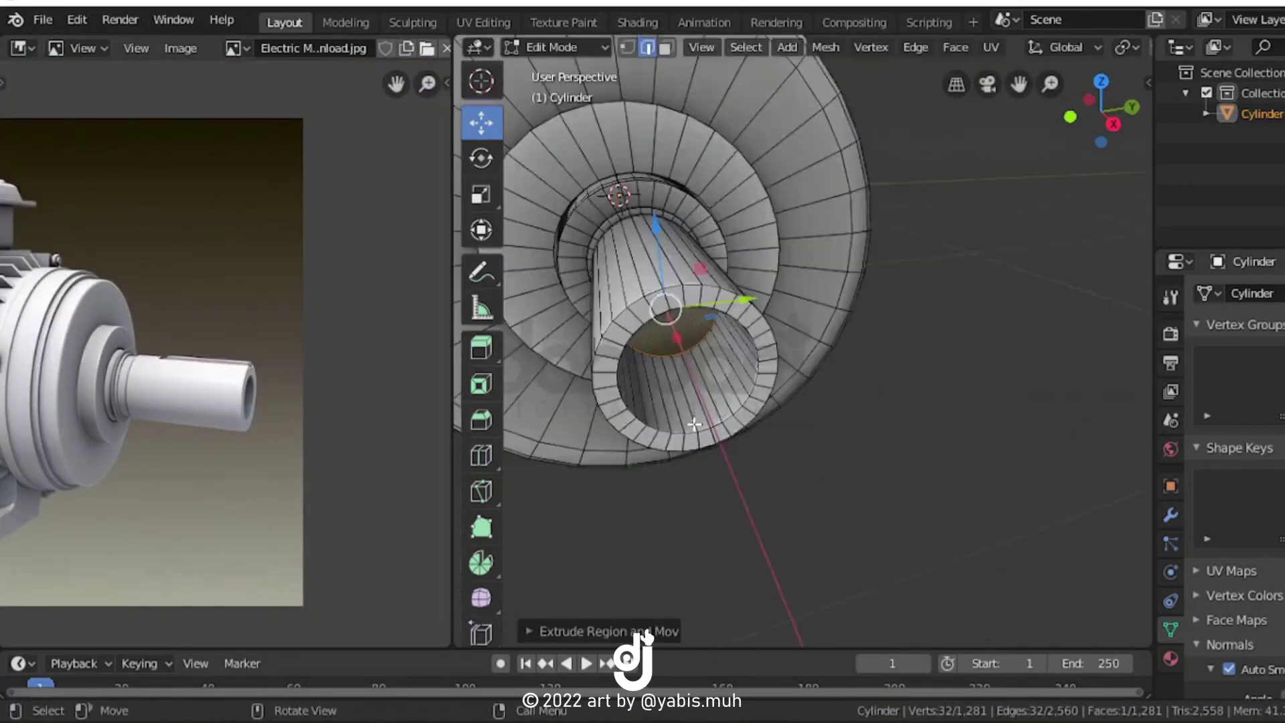
key("g")
key("x")
left_click(804, 378)
key("KP_3")
Add a cube and position and size it as a thin cooling fin
key("Tab")
middle_click_drag(915, 354, 837, 322)
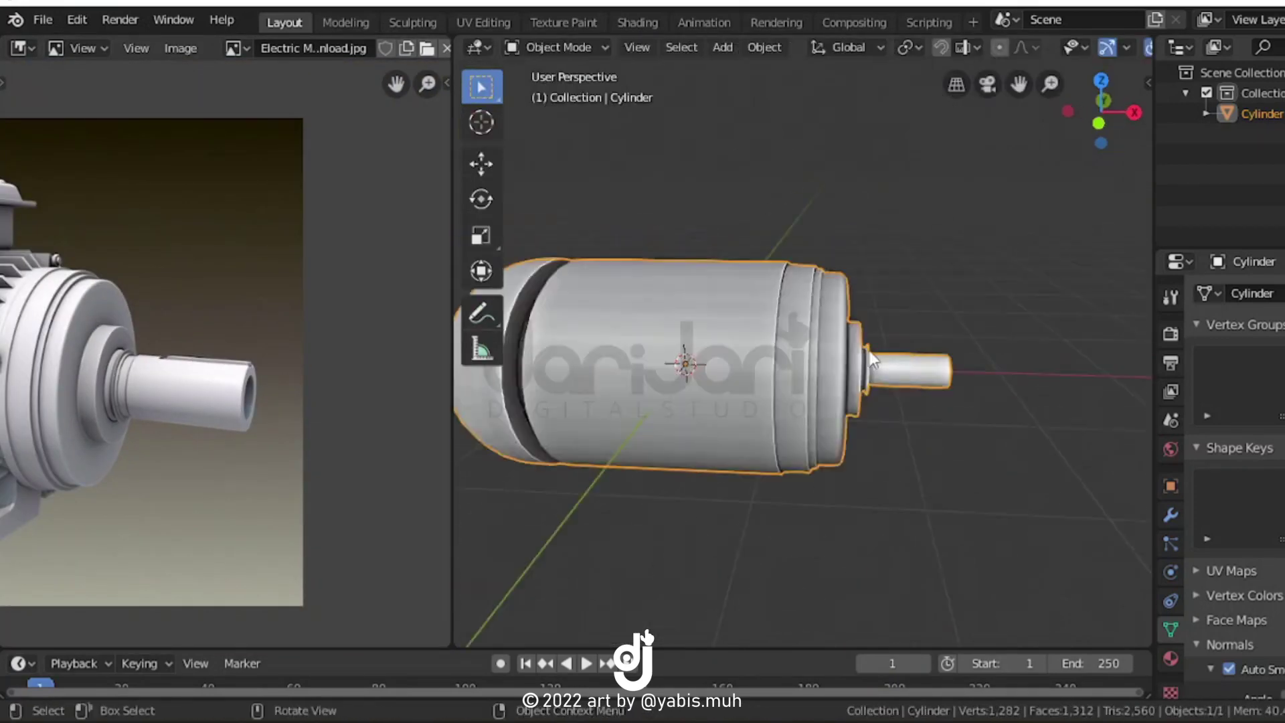
scroll(153, 362, "down", 3)
key("shift+a")
left_click(818, 298)
key("g")
left_click(1079, 420)
scroll(985, 380, "up", 3)
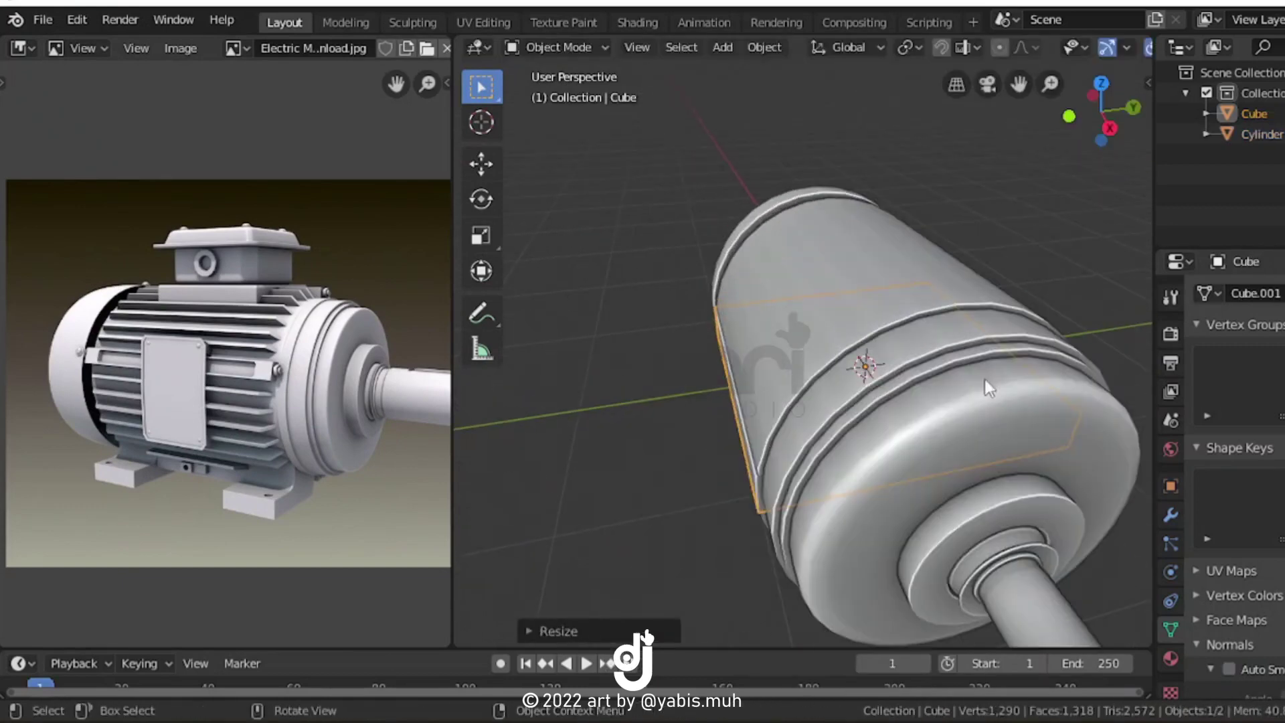
Add a Bezier circle as the fin path and reselect the fin cube
key("shift+a")
left_click(986, 360)
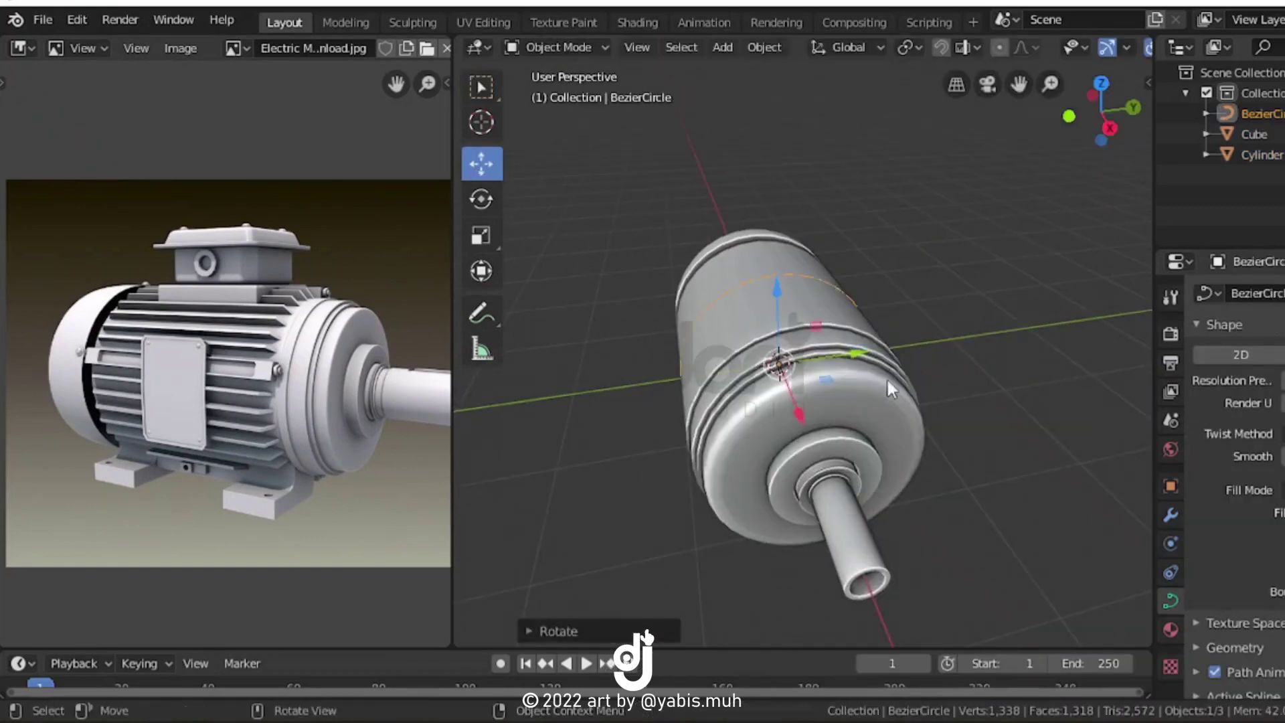
left_click(745, 427)
left_click(1170, 514)
Give the fin Array and Curve modifiers so copies wrap around the body
left_click(1231, 293)
left_click(917, 314)
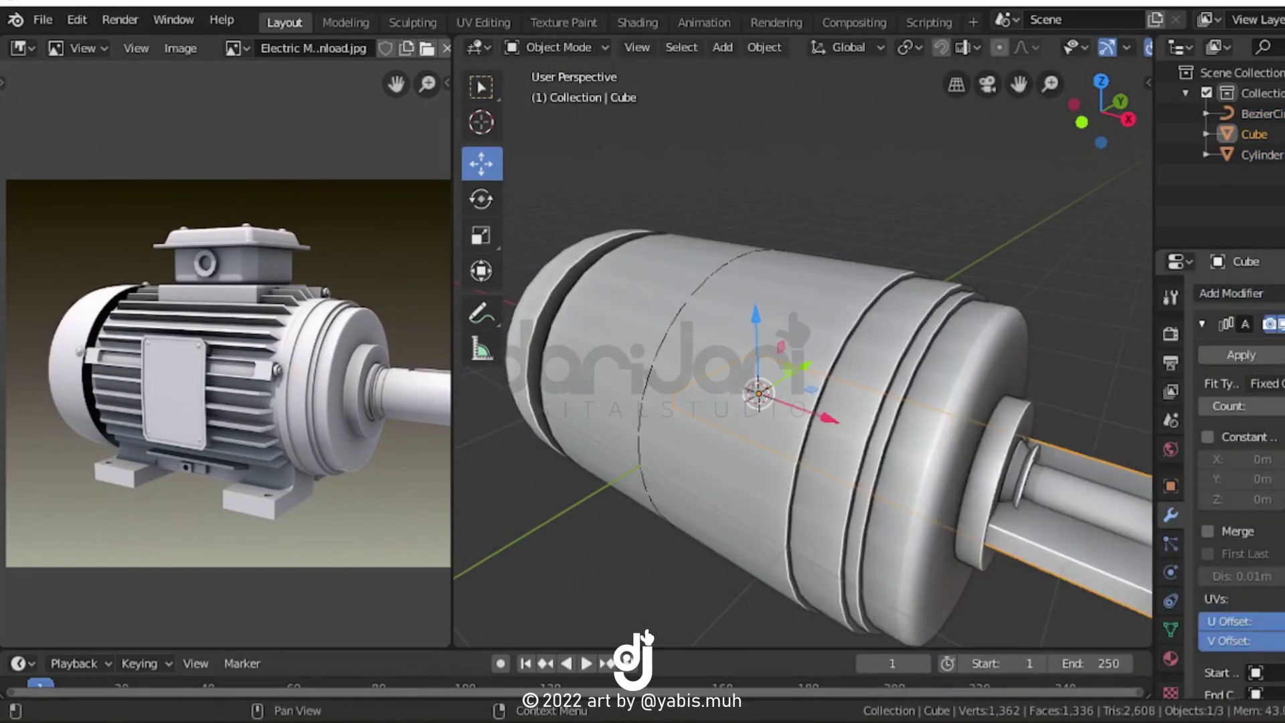
left_click(1231, 293)
left_click(1058, 355)
scroll(1238, 469, "down", 5)
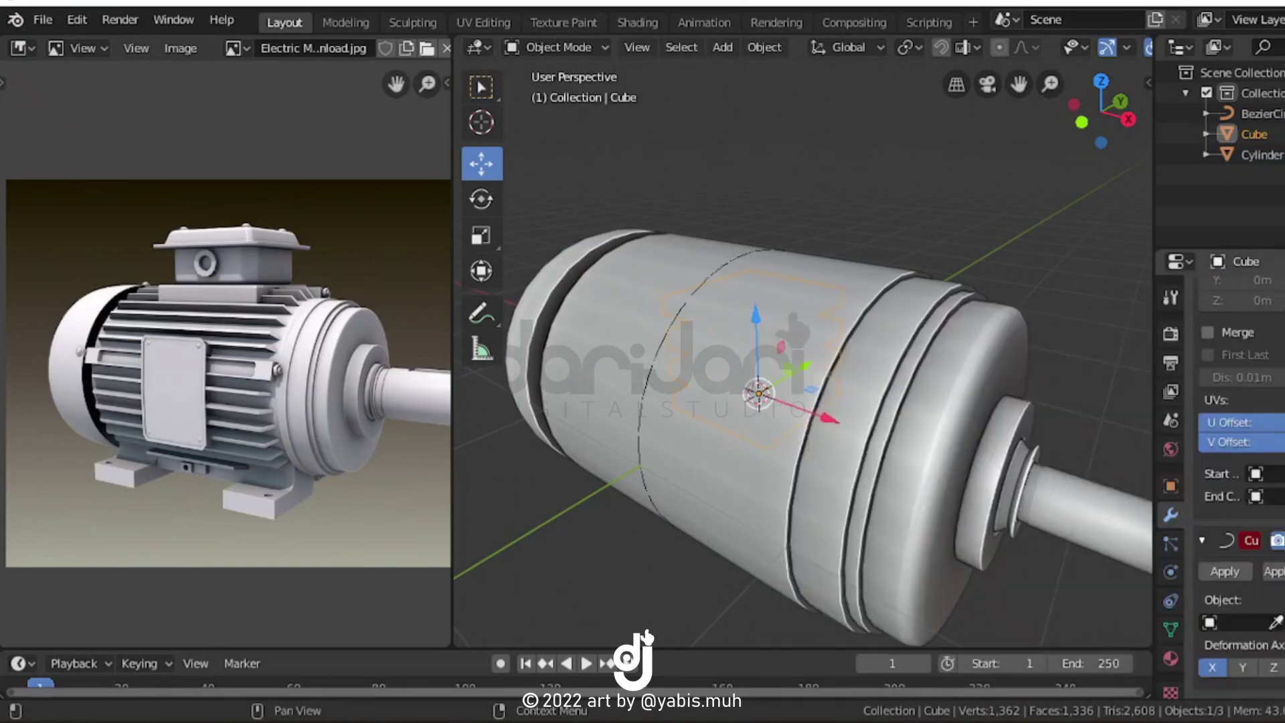
middle_click_drag(1131, 402, 878, 383)
key("shift+z")
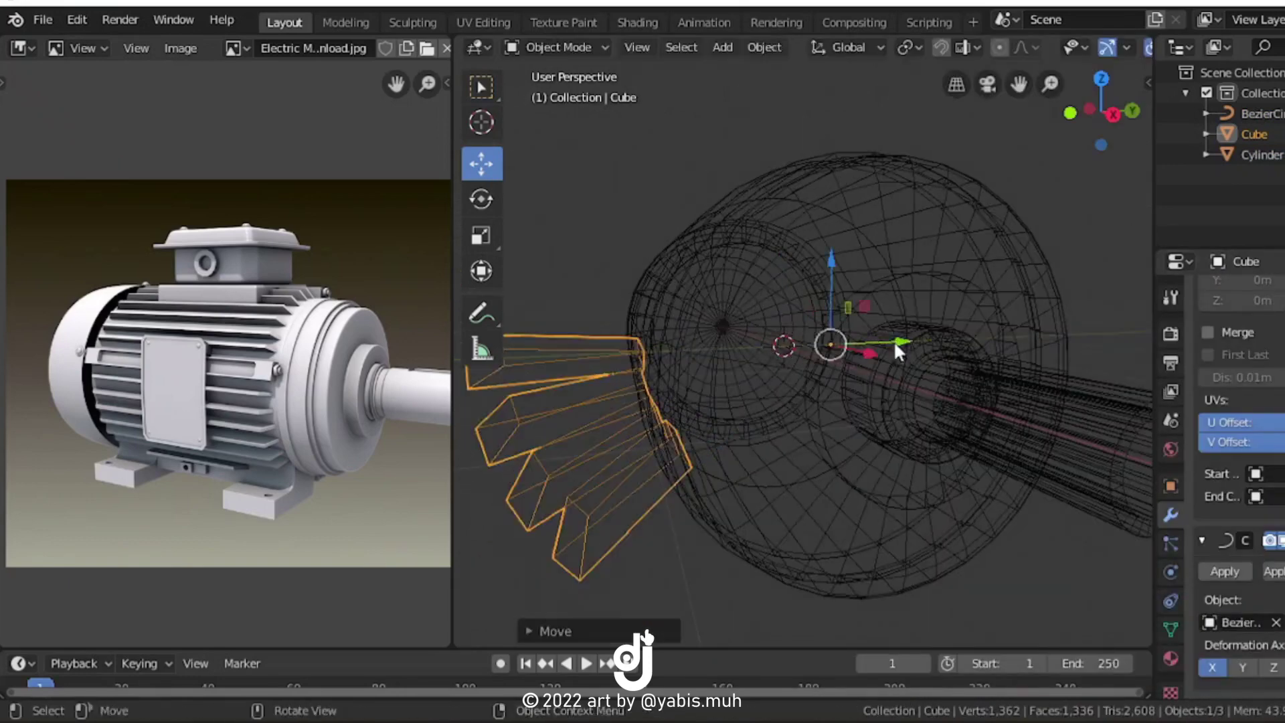
Scale the fin vertically along Z in Edit Mode, then inspect the end housing
key("Tab")
key("s")
key("z")
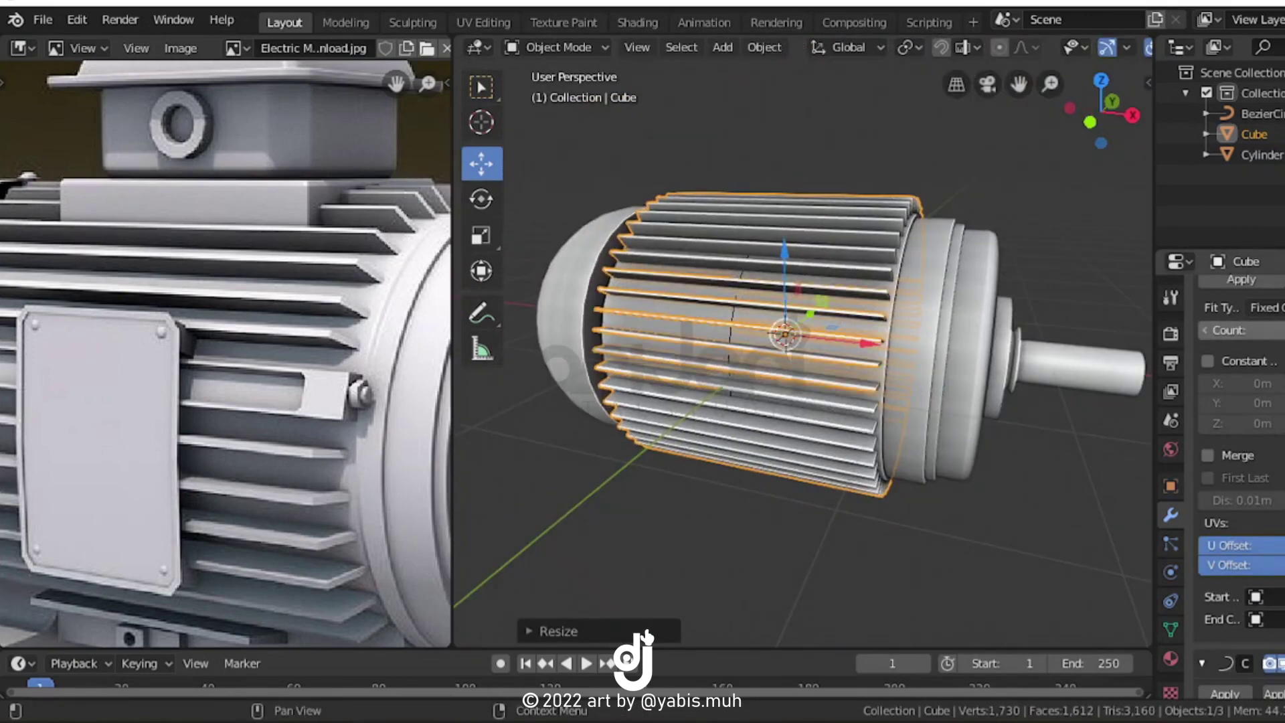
key("alt+a")
scroll(795, 364, "up", 5)
mouse_move(795, 364)
middle_mouse_down()
mouse_move(774, 332)
mouse_move(718, 366)
mouse_move(753, 362)
mouse_move(687, 201)
middle_mouse_up()
scroll(182, 373, "down", 3)
Add a new cube beneath the motor and cut an edge loop into it
scroll(753, 363, "down", 4)
scroll(753, 363, "up", 4)
key("shift+a")
left_click(803, 255)
scroll(272, 440, "up", 3)
key("Tab")
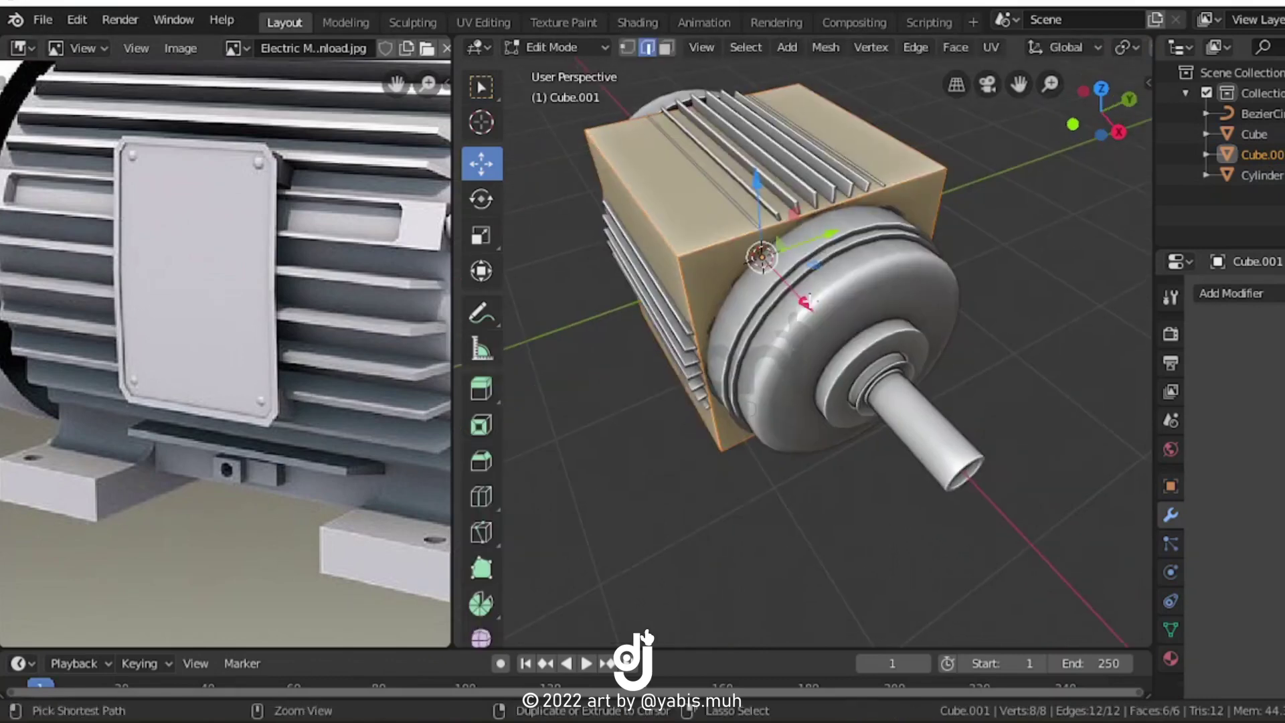
key("ctrl+r")
left_click(688, 201)
Give the box a Mirror modifier with merging enabled at the seam
left_click(1232, 293)
left_click(897, 495)
key("g")
key("z")
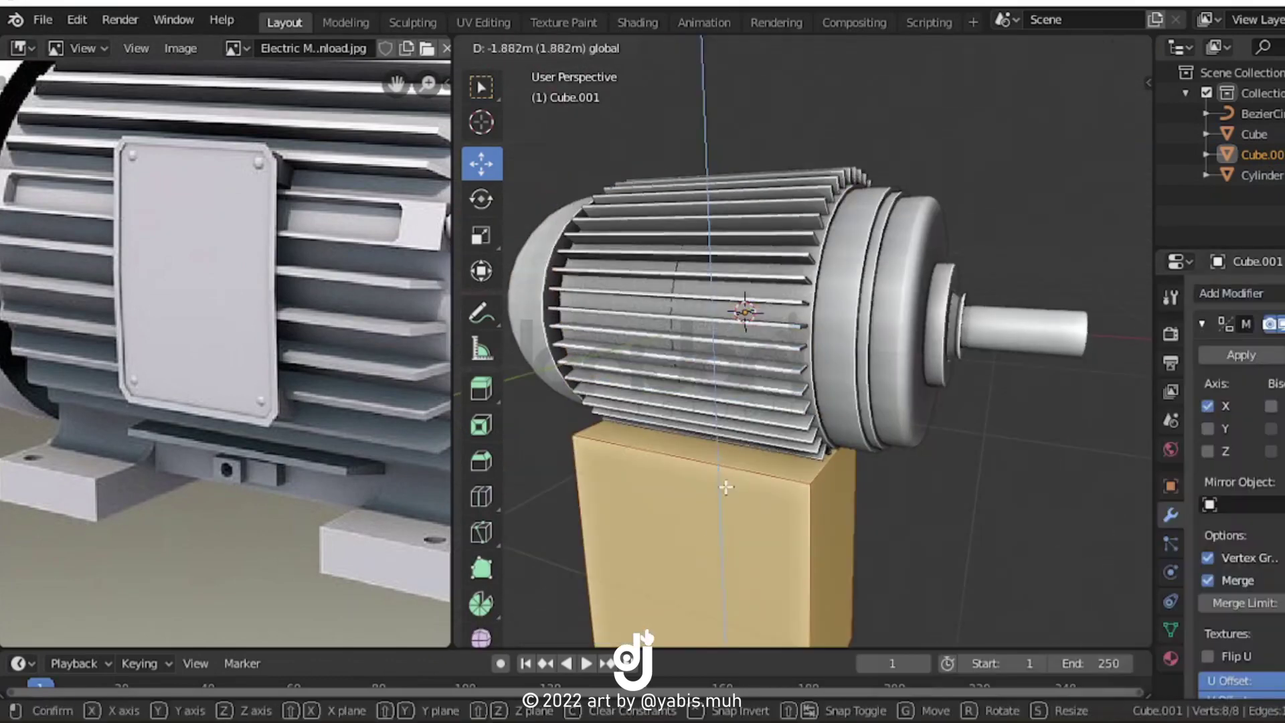
left_click(1207, 580)
middle_click_drag(823, 433, 903, 435)
Lower the box's top along Z to flatten it into a thin slab
key("g")
key("z")
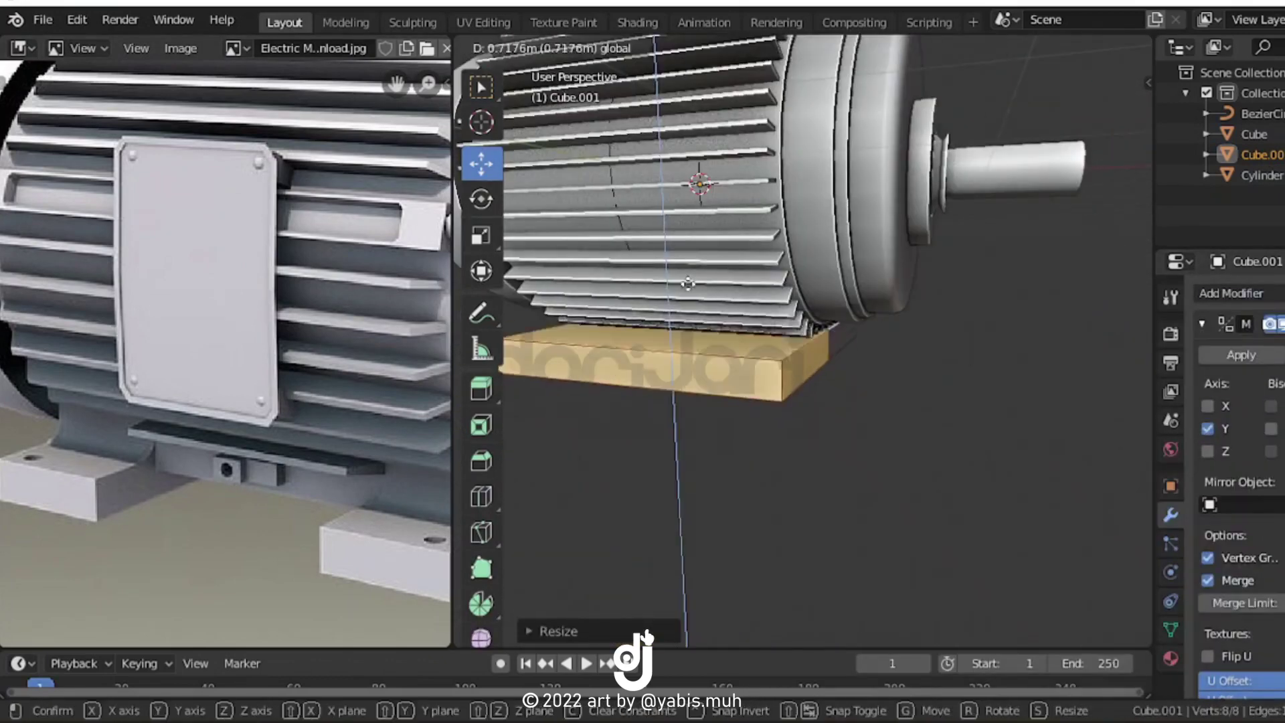
left_click(862, 362)
middle_click_drag(864, 362, 676, 355)
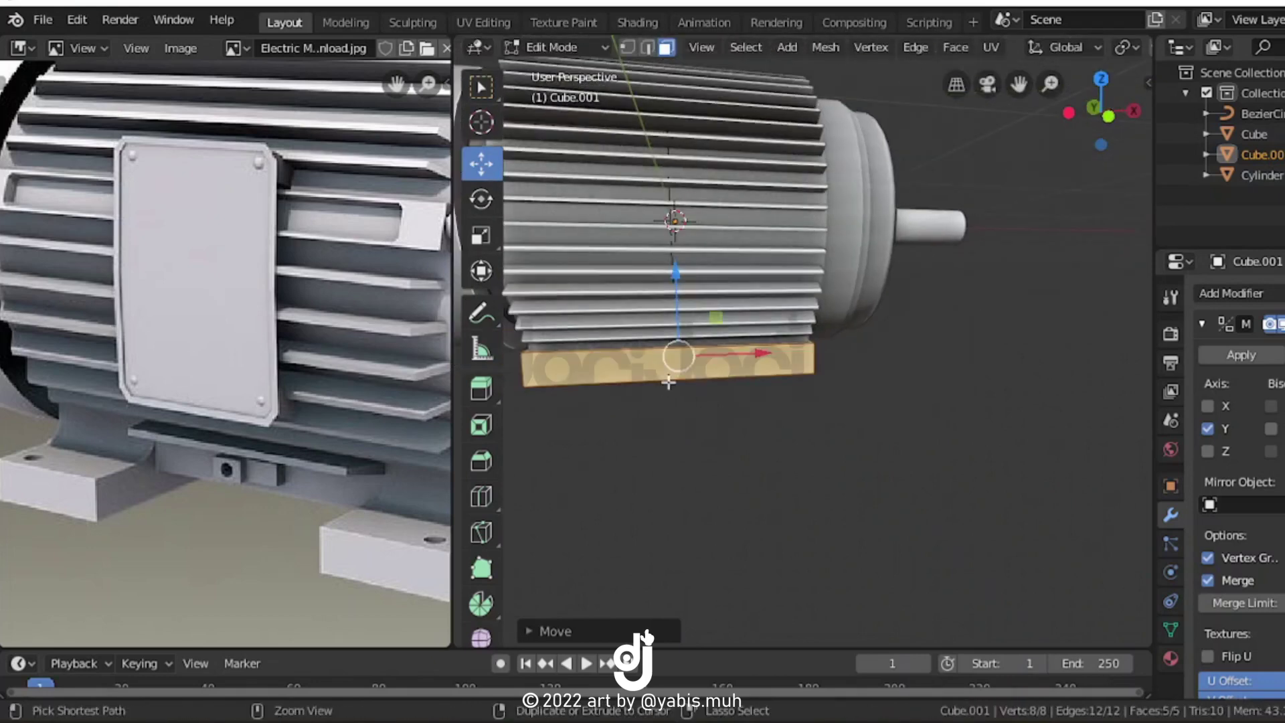
scroll(140, 431, "down", 2)
scroll(140, 431, "up", 2)
scroll(141, 431, "up", 1)
scroll(720, 453, "up", 2)
Loop-cut the slab and extrude its end faces down into two feet
key("ctrl+r")
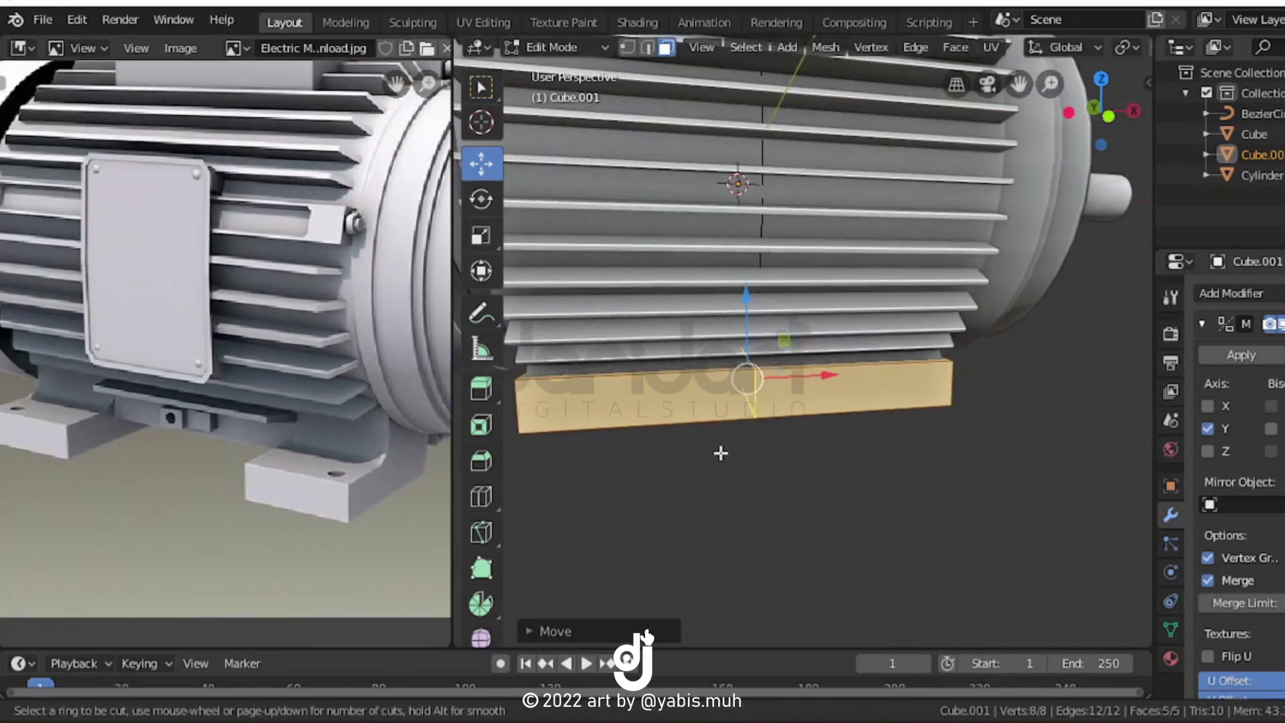
left_click(911, 488)
mouse_move(912, 489)
middle_mouse_down()
mouse_move(803, 435)
mouse_move(703, 455)
mouse_move(735, 493)
mouse_move(836, 449)
mouse_move(589, 416)
middle_mouse_up()
left_click(697, 457)
key("ctrl+r")
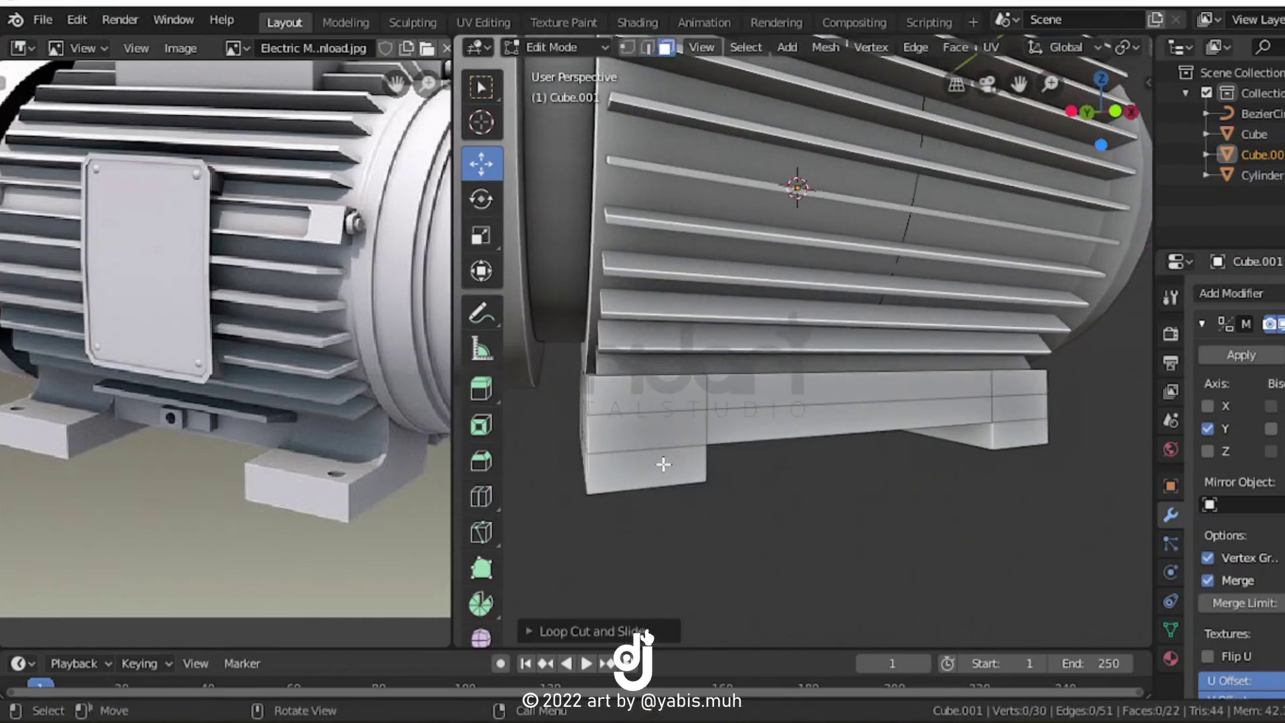
middle_click_drag(663, 464, 739, 443)
left_click(986, 422, "shift")
left_click(938, 433)
mouse_move(937, 433)
middle_mouse_down()
mouse_move(803, 462)
mouse_move(870, 402)
middle_mouse_up()
scroll(870, 368, "up", 3)
Bevel a foot edge to round it off
left_click(935, 339)
key("ctrl+b")
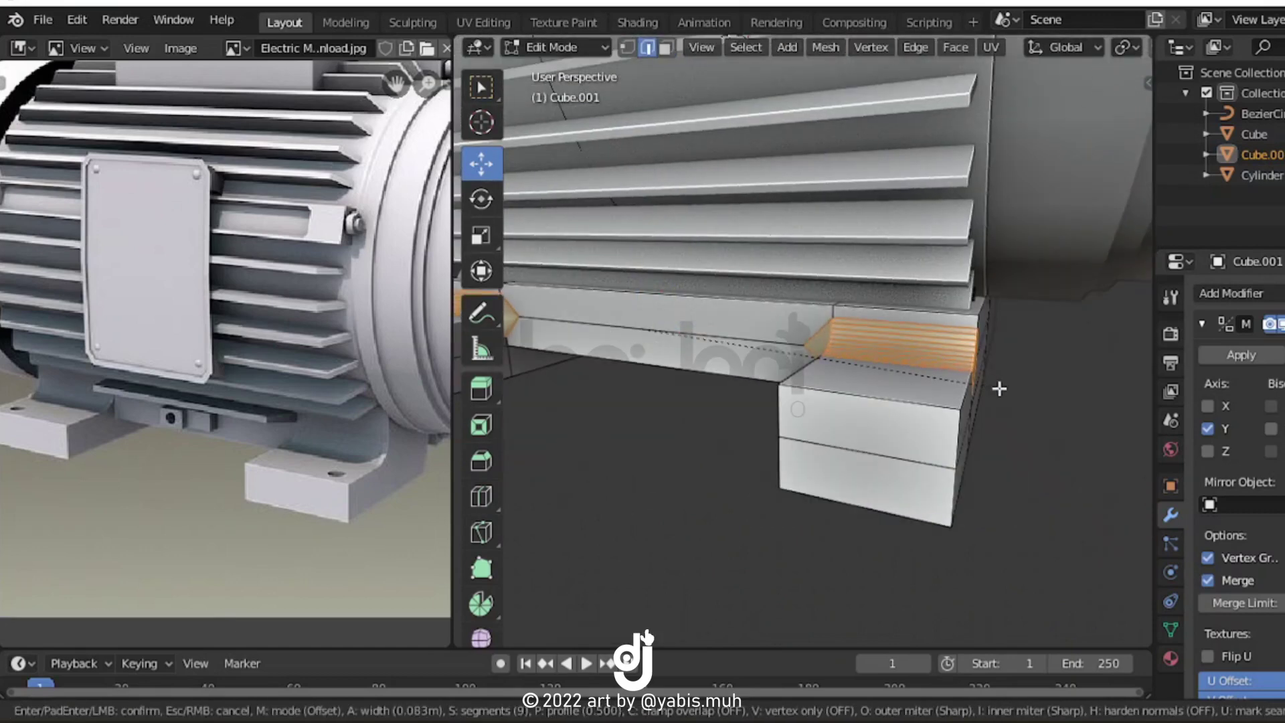
left_click(999, 388)
Add a loop cut across the base and widen it along X
scroll(857, 355, "up", 3)
key("ctrl+r")
left_click(818, 402)
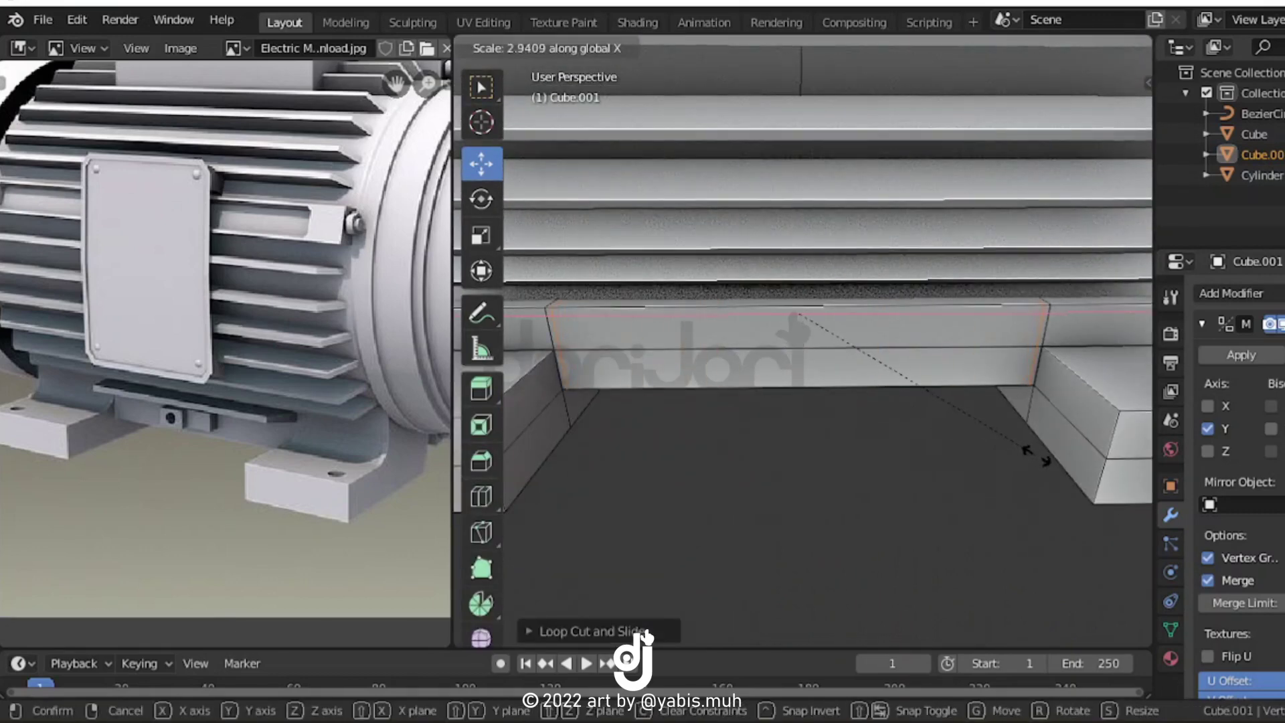
left_click(1037, 458)
middle_click_drag(1037, 457, 895, 347)
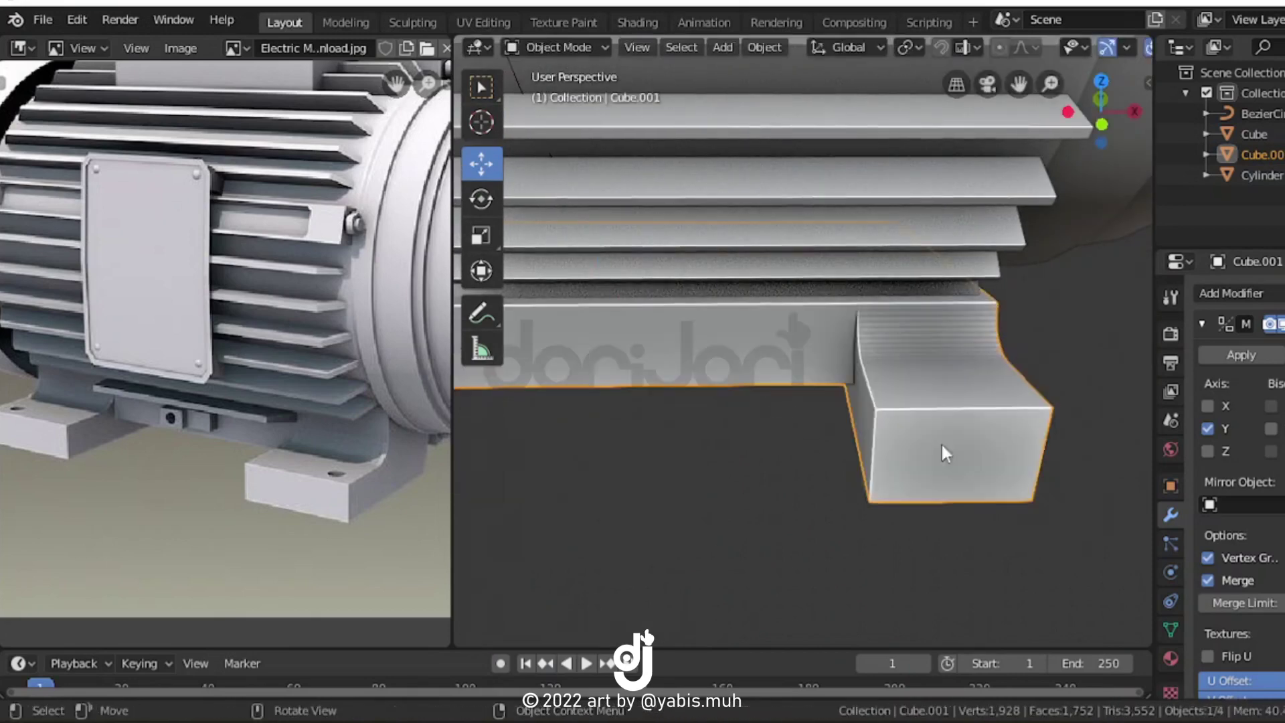
middle_click_drag(941, 443, 1234, 565)
mouse_move(1217, 663)
middle_mouse_down()
mouse_move(692, 383)
mouse_move(810, 364)
middle_mouse_up()
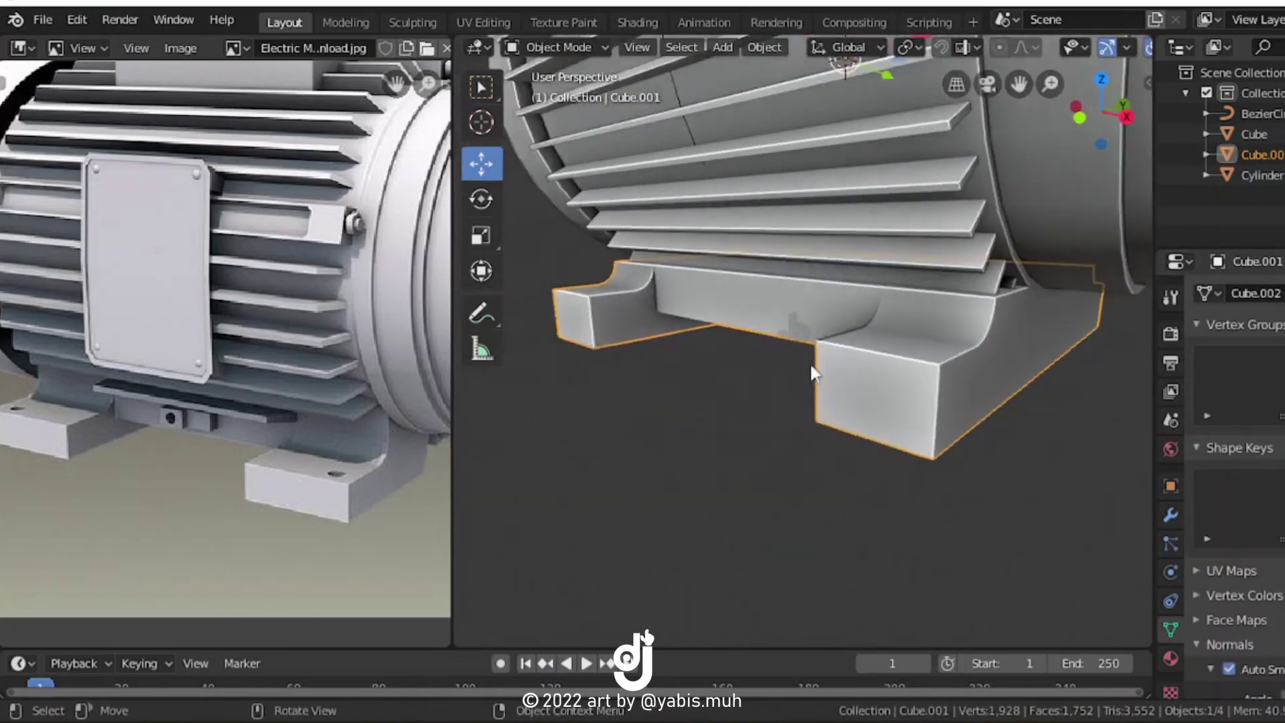
Return to mesh editing and move the selected base faces
key("Tab")
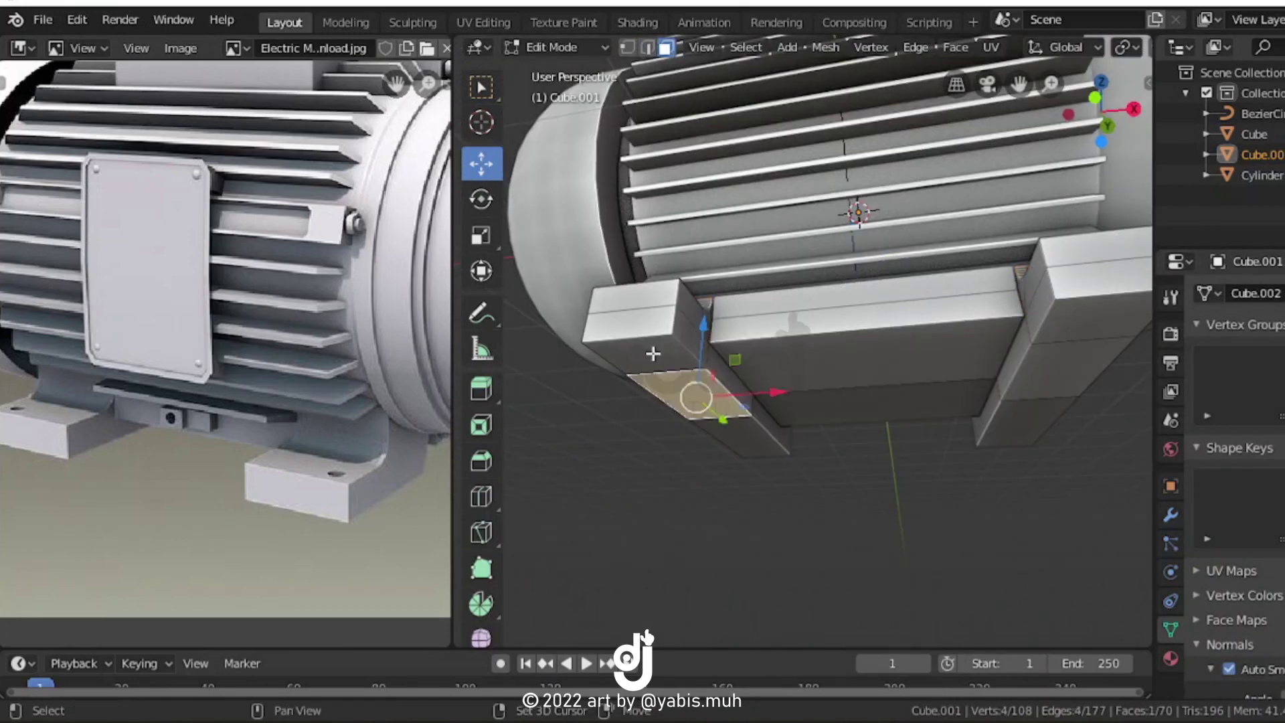
middle_click_drag(652, 354, 903, 388)
key("g")
left_click(937, 402)
mouse_move(975, 413)
middle_mouse_down()
mouse_move(847, 398)
mouse_move(890, 428)
middle_mouse_up()
middle_click_drag(286, 445, 325, 473)
mouse_move(843, 433)
middle_mouse_down()
mouse_move(950, 388)
mouse_move(1003, 395)
middle_mouse_up()
Duplicate a side face of the base, shrink it, and flatten it into a strip
left_click(986, 377)
key("shift+d")
key("s")
left_click(930, 379)
mouse_move(930, 379)
middle_mouse_down()
mouse_move(977, 483)
mouse_move(923, 435)
middle_mouse_up()
key("s")
key("z")
left_click(978, 445)
middle_click_drag(812, 488, 892, 459)
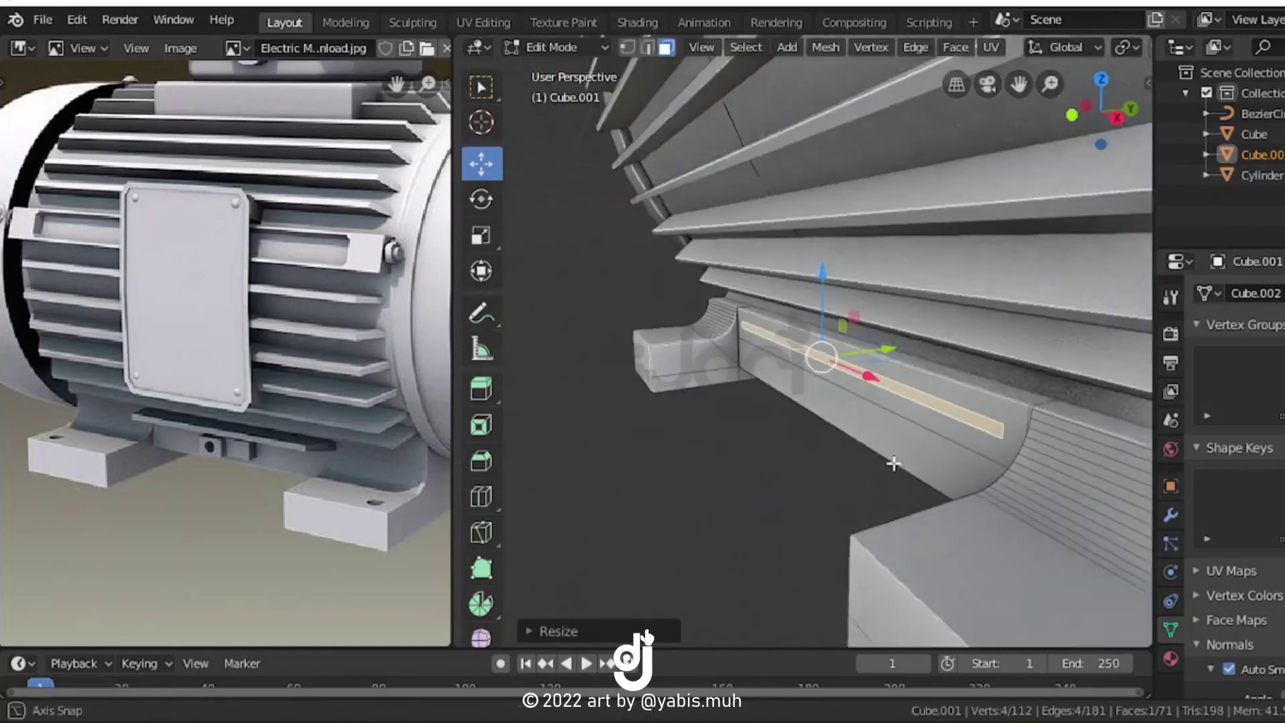
Extrude the strip into a raised rib and a duplicated face into a small block
key("e")
right_click(1018, 444)
middle_click_drag(1019, 444, 849, 373)
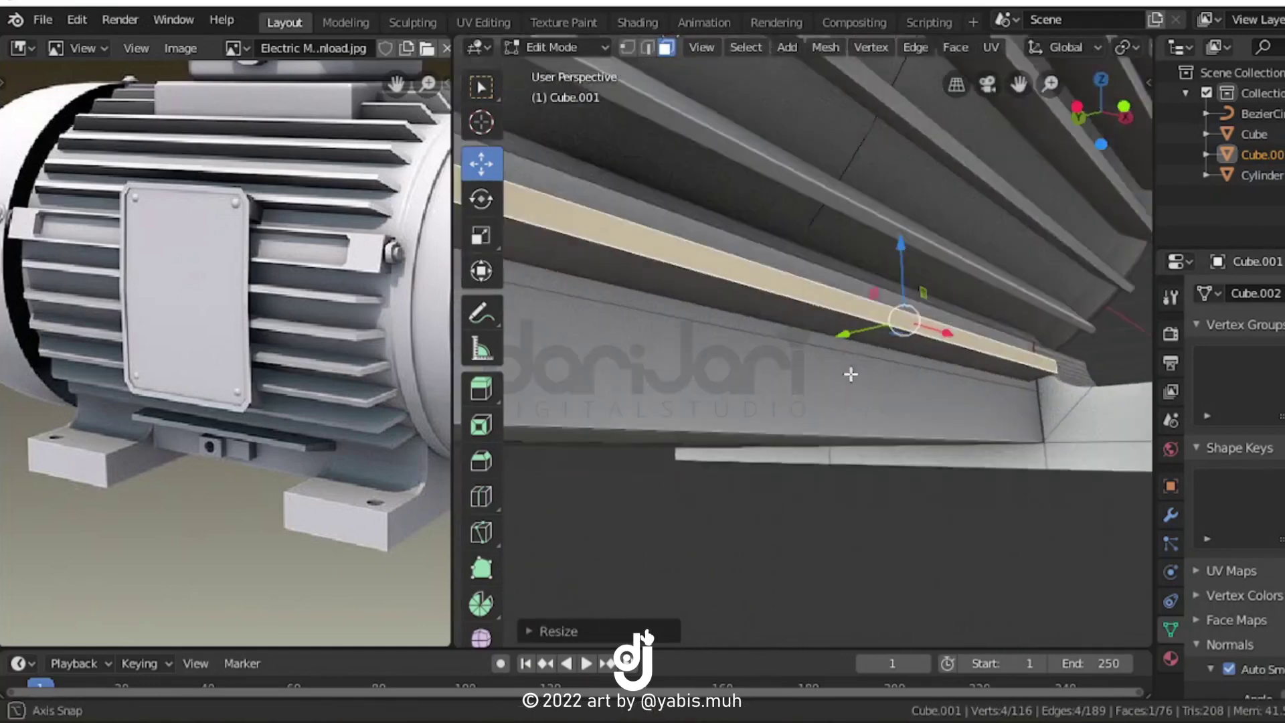
key("shift+d")
right_click(913, 411)
mouse_move(913, 411)
middle_mouse_down()
mouse_move(950, 471)
mouse_move(897, 459)
middle_mouse_up()
key("e")
right_click(806, 481)
left_click(729, 482)
Lasso-select the base's bottom faces using see-through wireframe display
key("e")
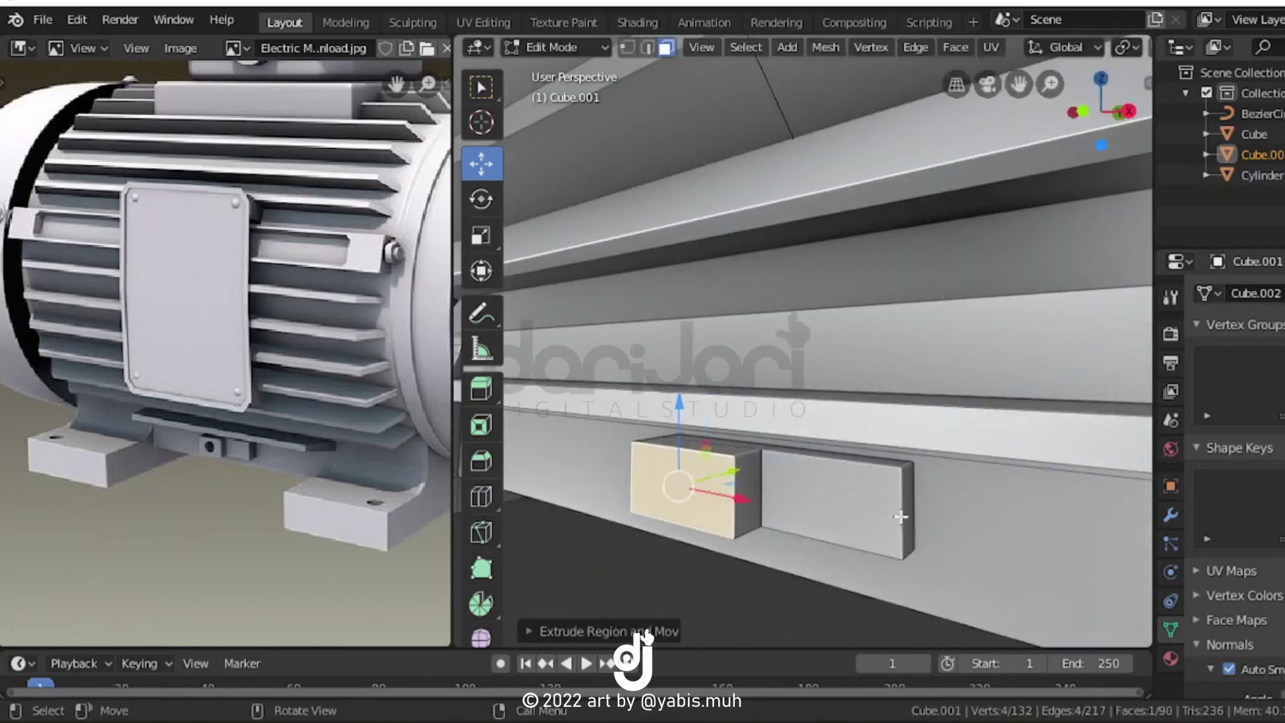
key("Tab")
scroll(958, 571, "down", 10)
middle_click_drag(957, 571, 820, 507)
key("Tab")
scroll(834, 529, "up", 3)
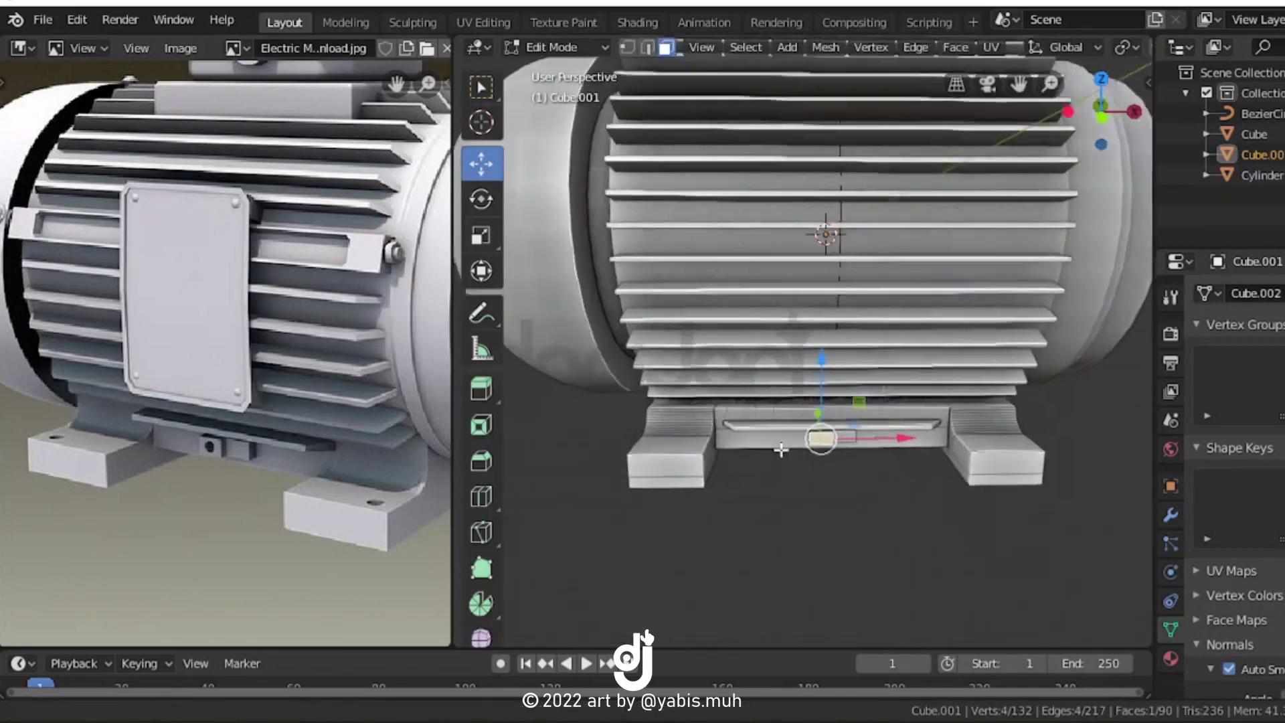
key("shift+z")
scroll(818, 516, "up", 2)
mouse_move(822, 375)
right_mouse_down("ctrl")
mouse_move(819, 438)
mouse_move(830, 428)
right_mouse_up("ctrl")
key("shift+z")
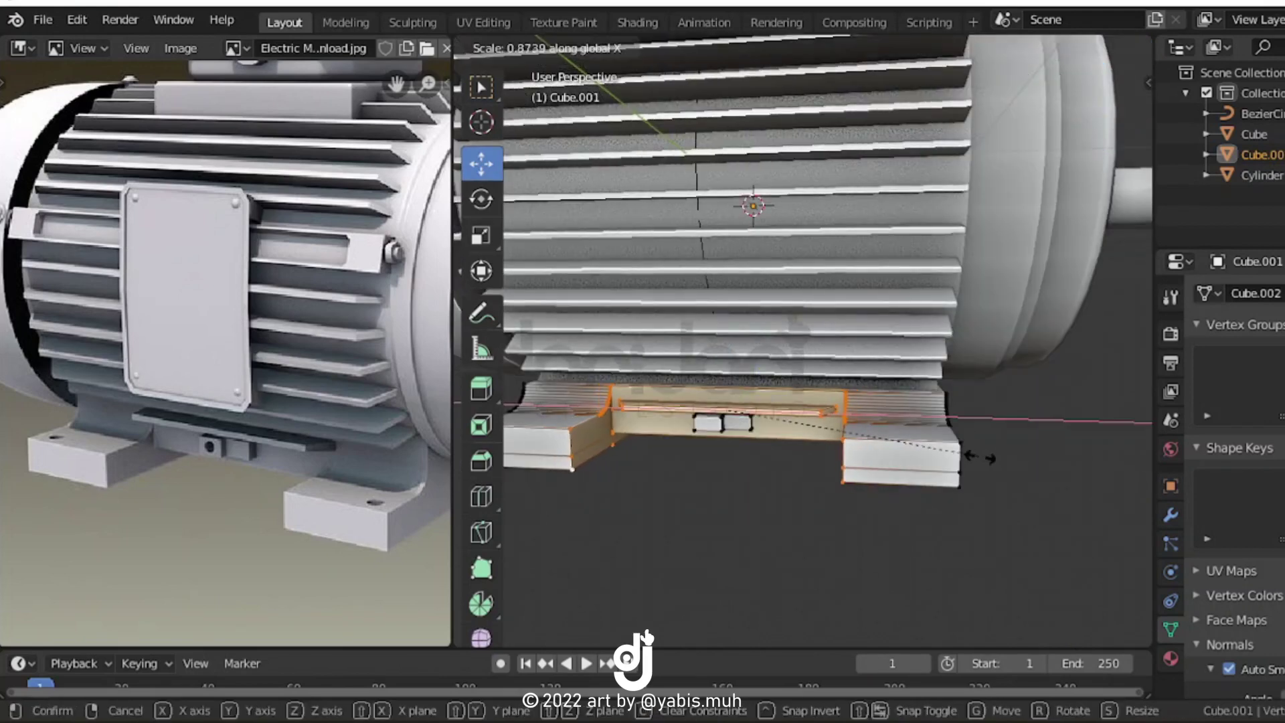
key("Tab")
scroll(942, 432, "down", 5)
mouse_move(942, 433)
middle_mouse_down()
mouse_move(870, 439)
mouse_move(834, 490)
middle_mouse_up()
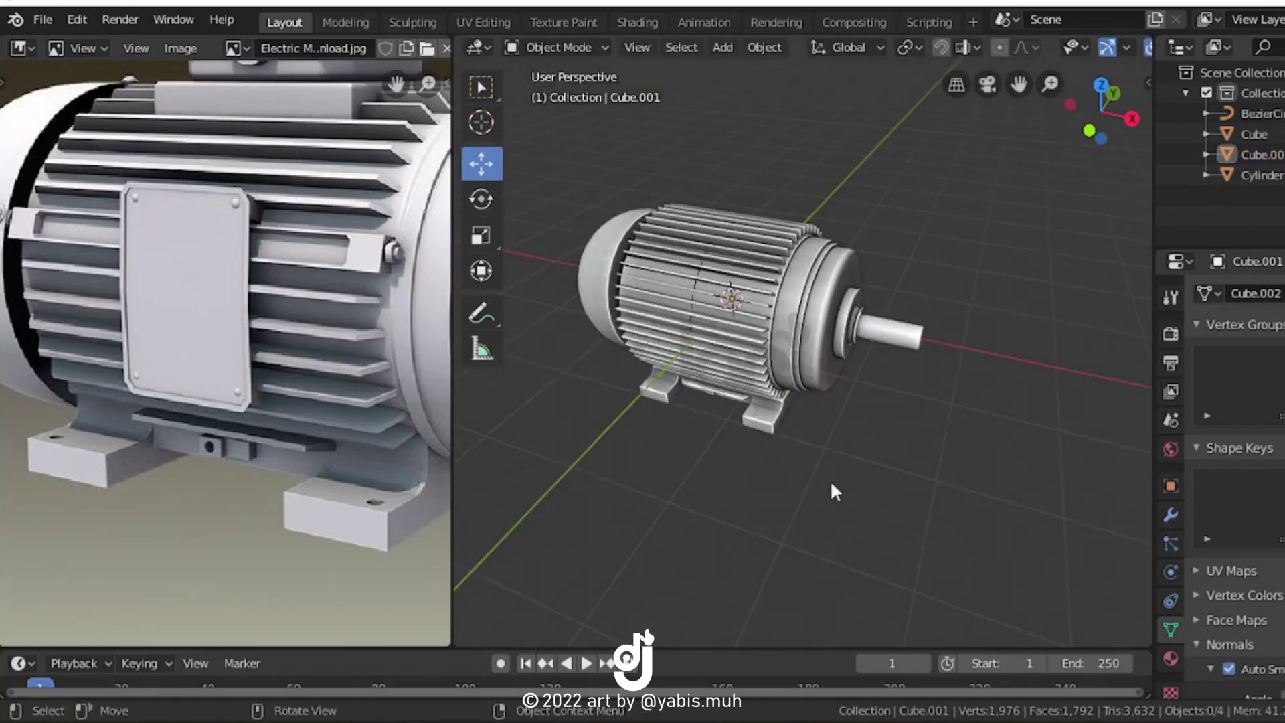
Delete an unwanted cube and add a cube inside the motor body's mesh
key("shift+a")
left_click(944, 383)
key("Delete")
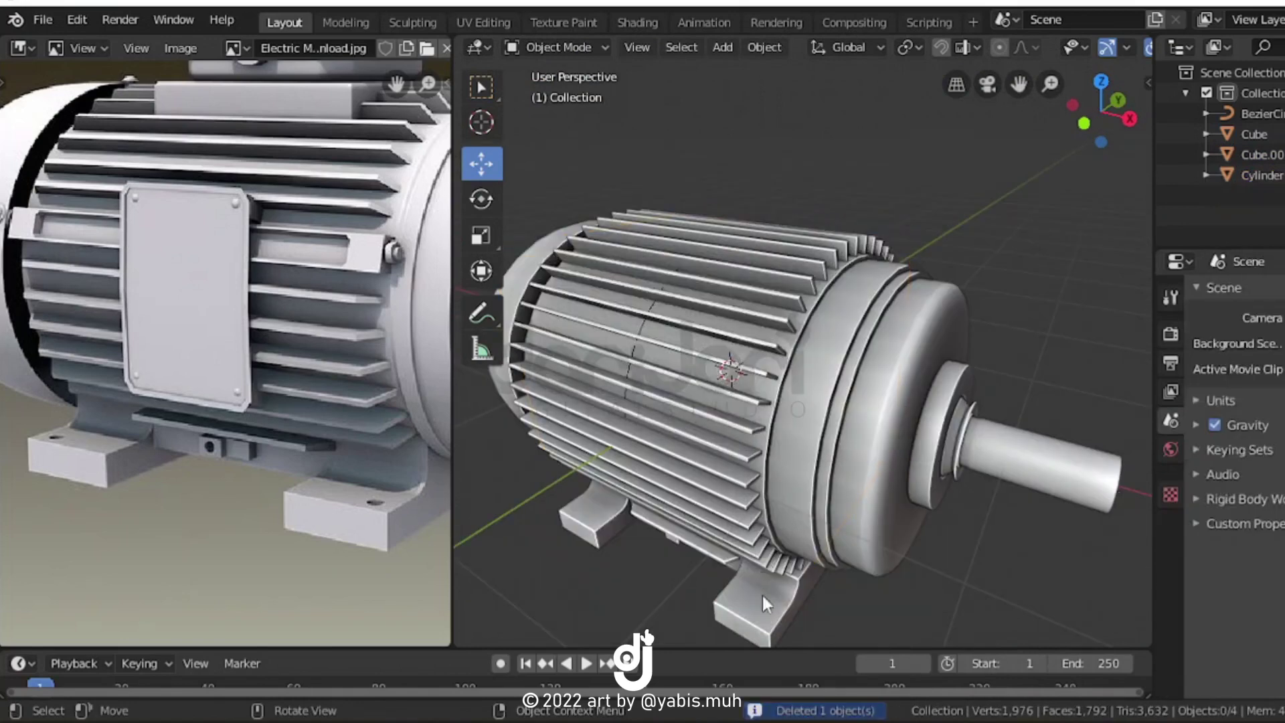
left_click(809, 391)
key("Tab")
scroll(810, 392, "up", 3)
key("shift+a")
Move and size the new cube into a bar lying among the housing fins
left_click_drag(774, 265, 574, 304)
middle_click_drag(803, 335, 769, 348)
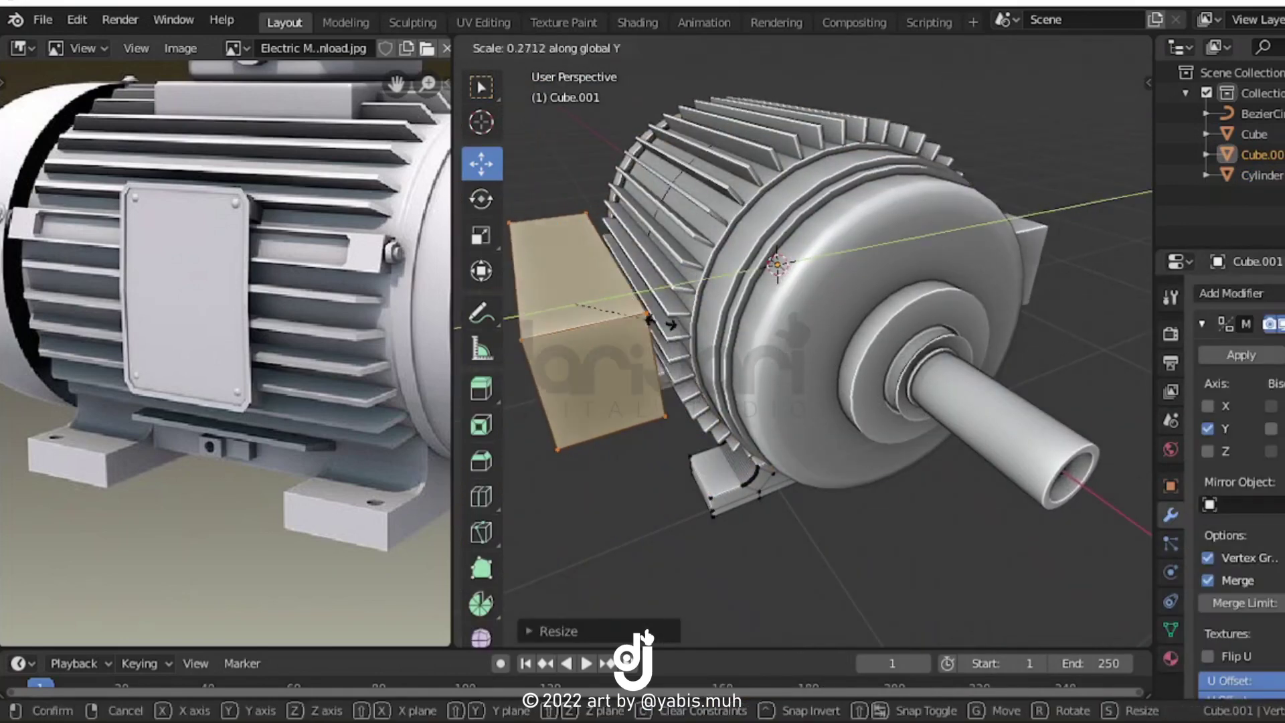
left_click(622, 323)
middle_click_drag(622, 322, 602, 288)
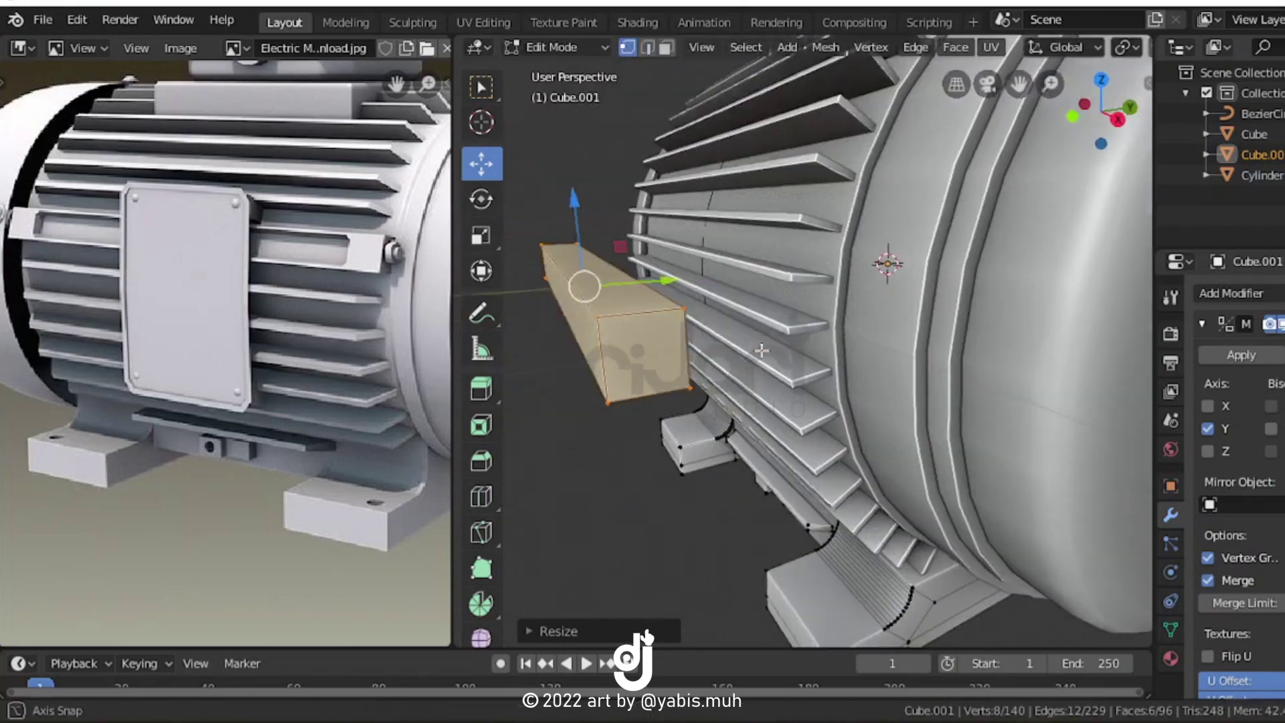
left_click_drag(602, 288, 690, 282)
mouse_move(689, 281)
middle_mouse_down()
mouse_move(867, 361)
mouse_move(914, 398)
mouse_move(870, 375)
middle_mouse_up()
scroll(868, 361, "up", 2)
Recess one face of the bar inward into a slot
left_click(868, 362)
scroll(910, 376, "down", 3)
key("e")
left_click(914, 397)
scroll(736, 362, "up", 3)
Bevel the slot's edge ring round, select the linked geometry, and start adding a cylinder
key("2")
left_click(648, 345)
mouse_move(736, 361)
middle_mouse_down()
mouse_move(648, 344)
mouse_move(954, 282)
middle_mouse_up()
left_click(953, 281, "ctrl+alt")
left_click(1000, 333)
scroll(999, 333, "down", 4)
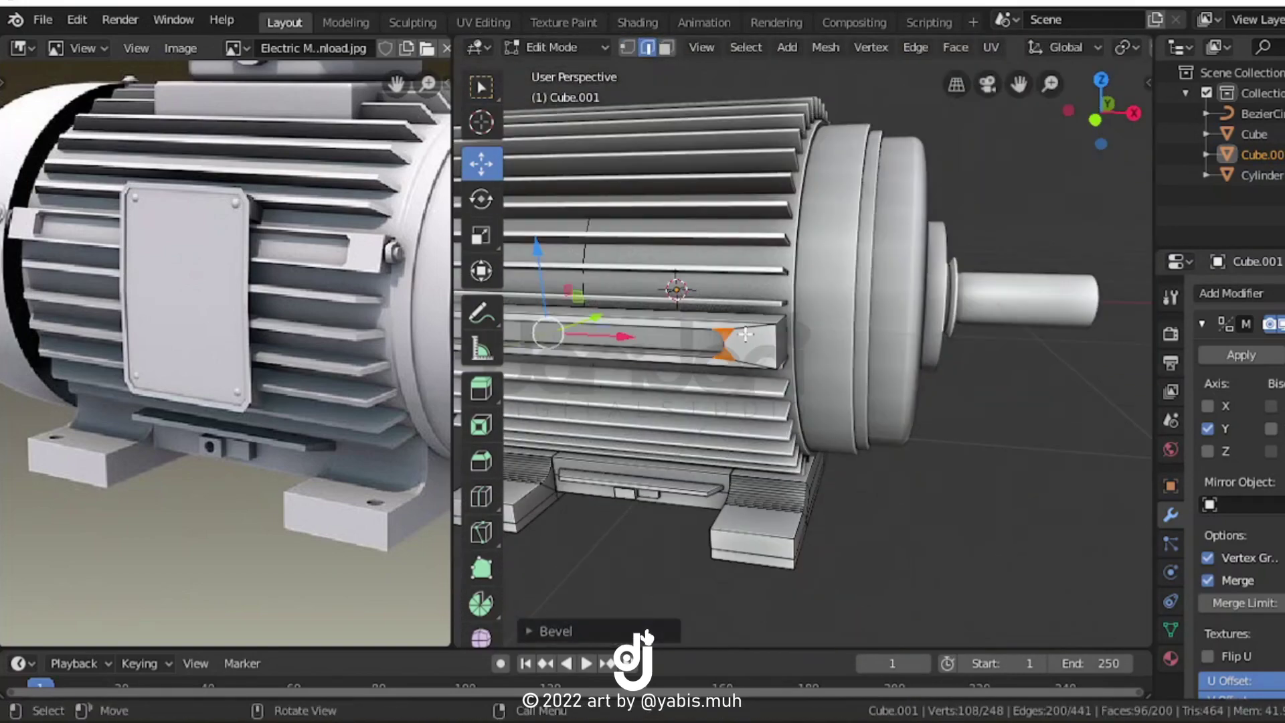
key("ctrl+l")
middle_click_drag(870, 334, 737, 342)
key("shift+a")
Add a cylinder, rotate it 90° on X, and move it beside the housing
left_click(738, 341)
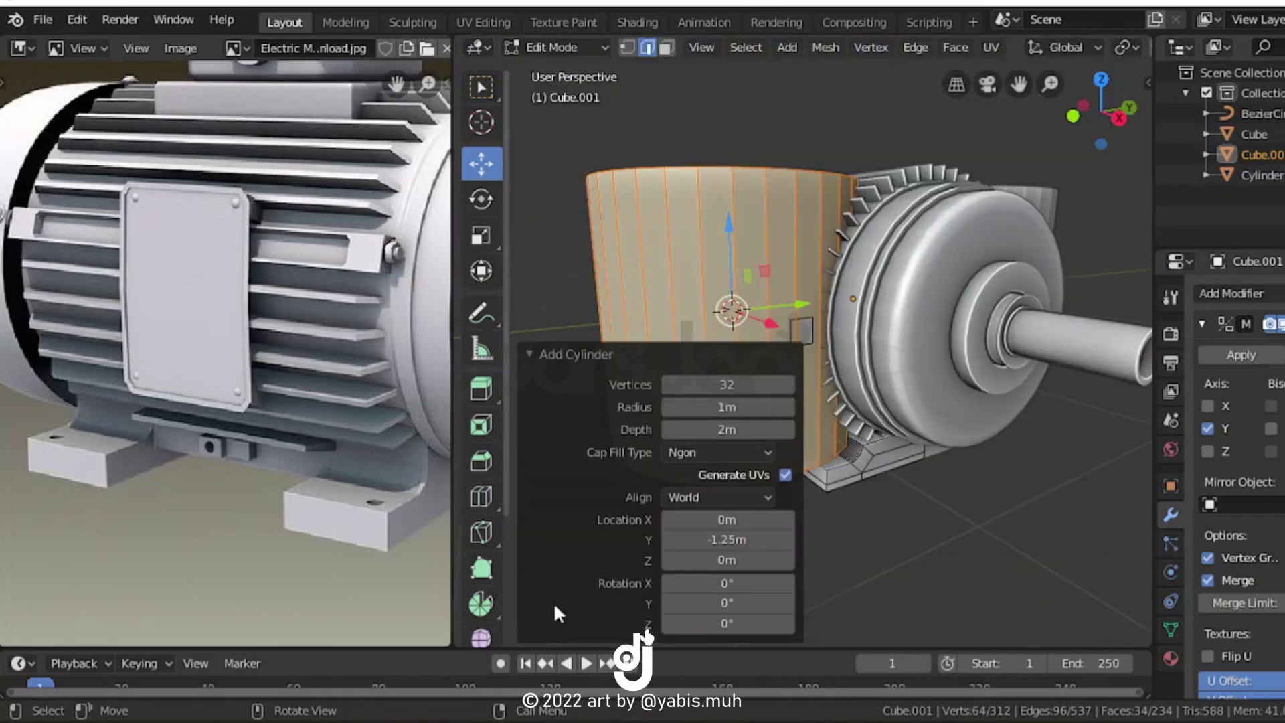
key("r")
key("x")
key("9")
key("0")
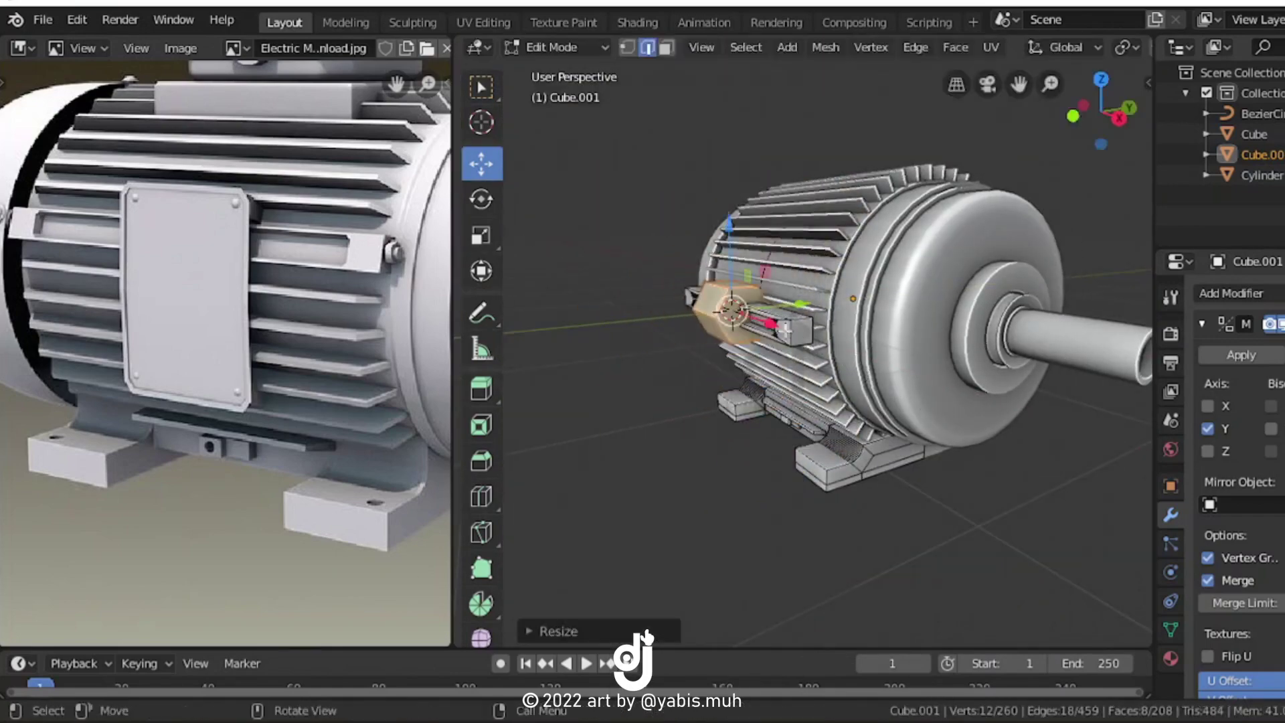
key("g")
left_click(833, 401)
Make it a six-sided boss with an inset, merged cap and position it in Right view
scroll(868, 422, "up", 8)
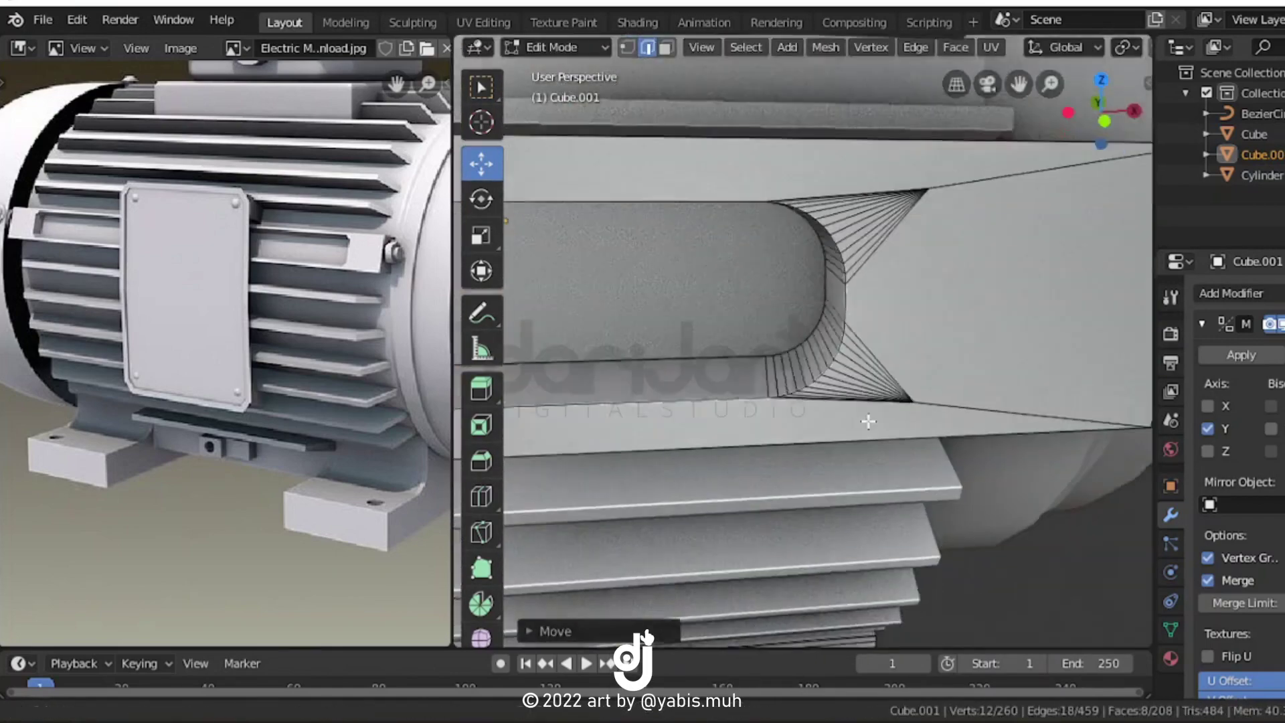
scroll(868, 421, "down", 5)
key("3")
key("i")
middle_click_drag(1033, 459, 781, 344)
key("alt+m")
left_click(781, 344)
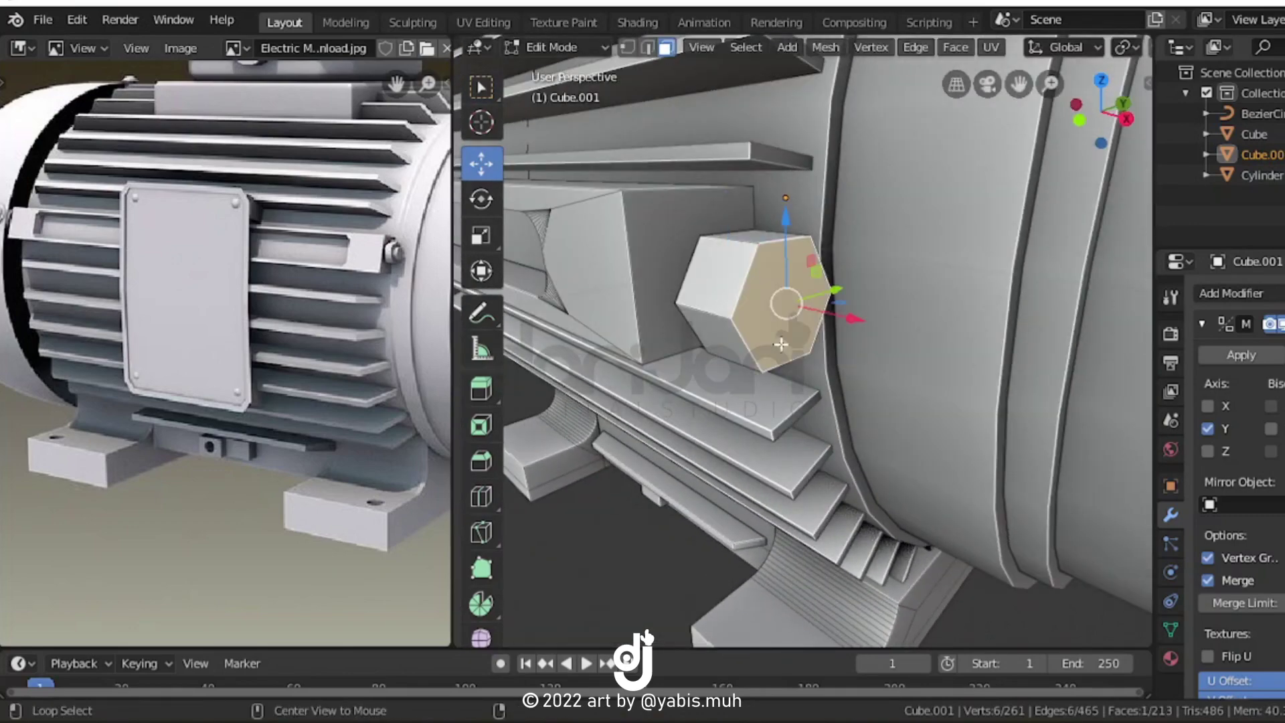
key("3")
key("g")
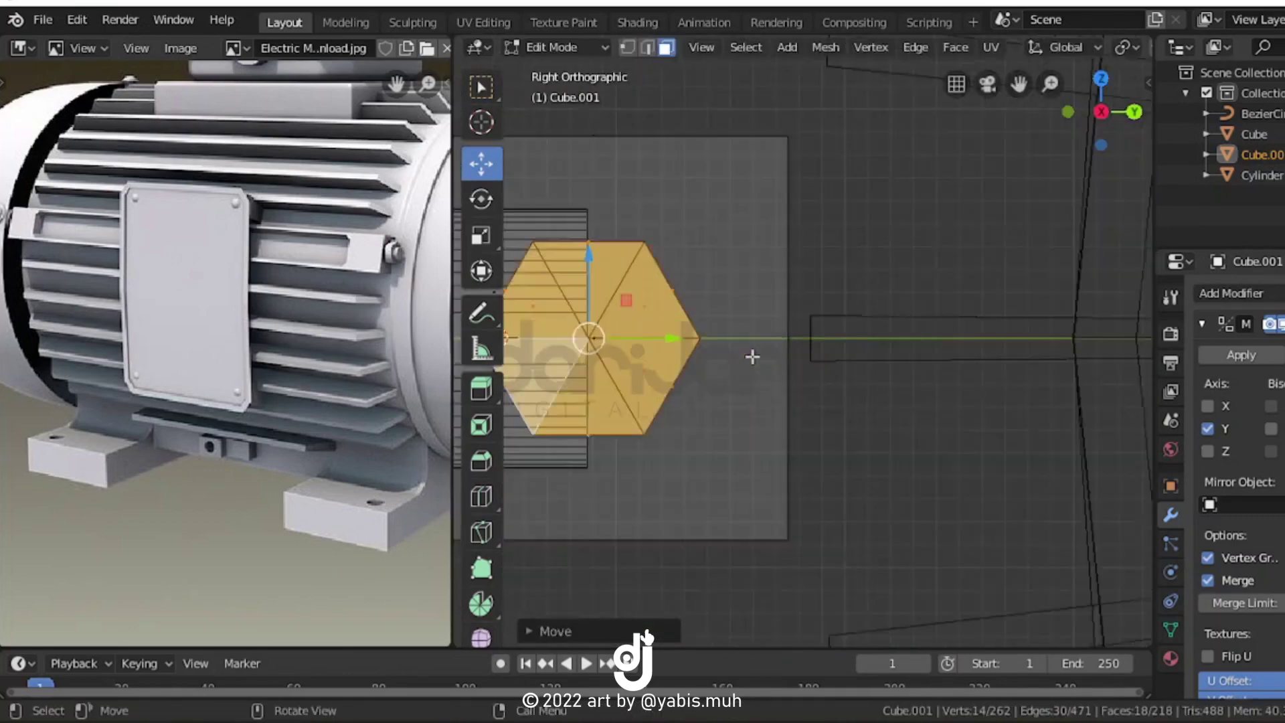
scroll(752, 356, "up", 3)
left_click(784, 336)
mouse_move(784, 336)
middle_mouse_down()
mouse_move(878, 375)
mouse_move(918, 335)
mouse_move(796, 295)
mouse_move(809, 345)
mouse_move(721, 246)
middle_mouse_up()
key("1")
Add a second cylinder rotated 90° on X, shrink it, and move it onto the hex
key("shift+a")
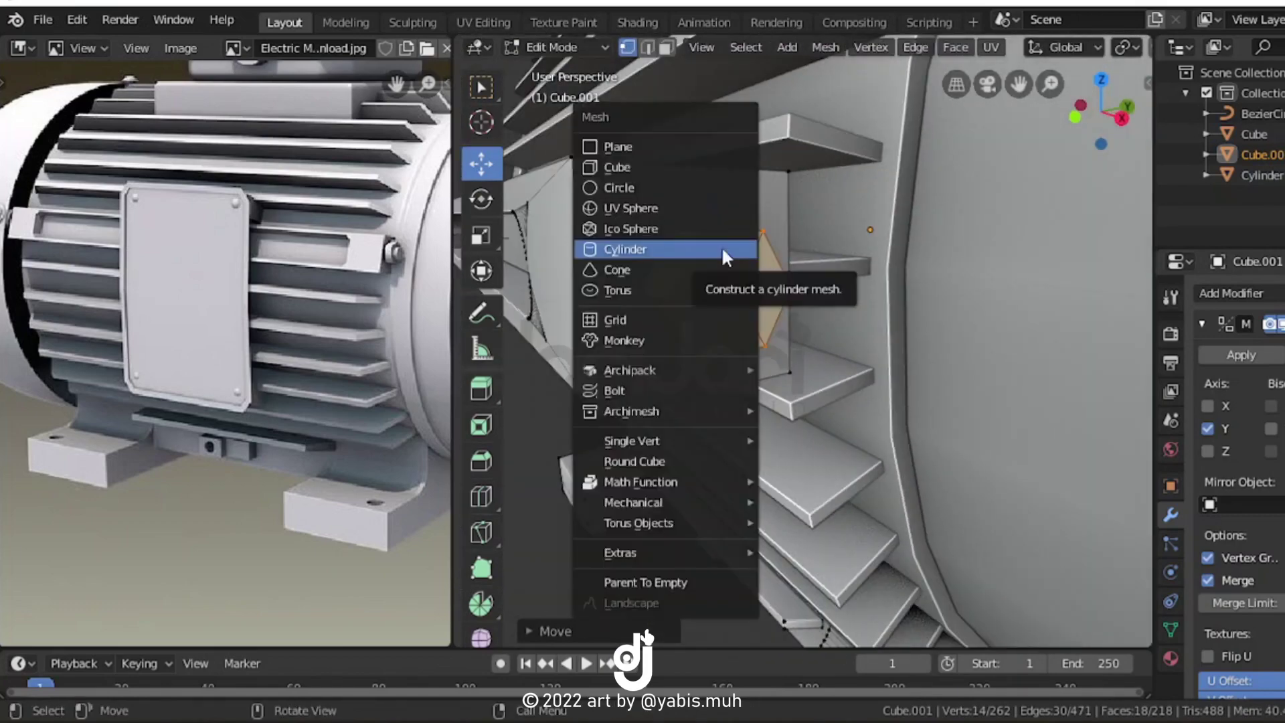
left_click(722, 246)
left_click(576, 633)
key("r")
key("x")
key("9")
key("0")
key("Return")
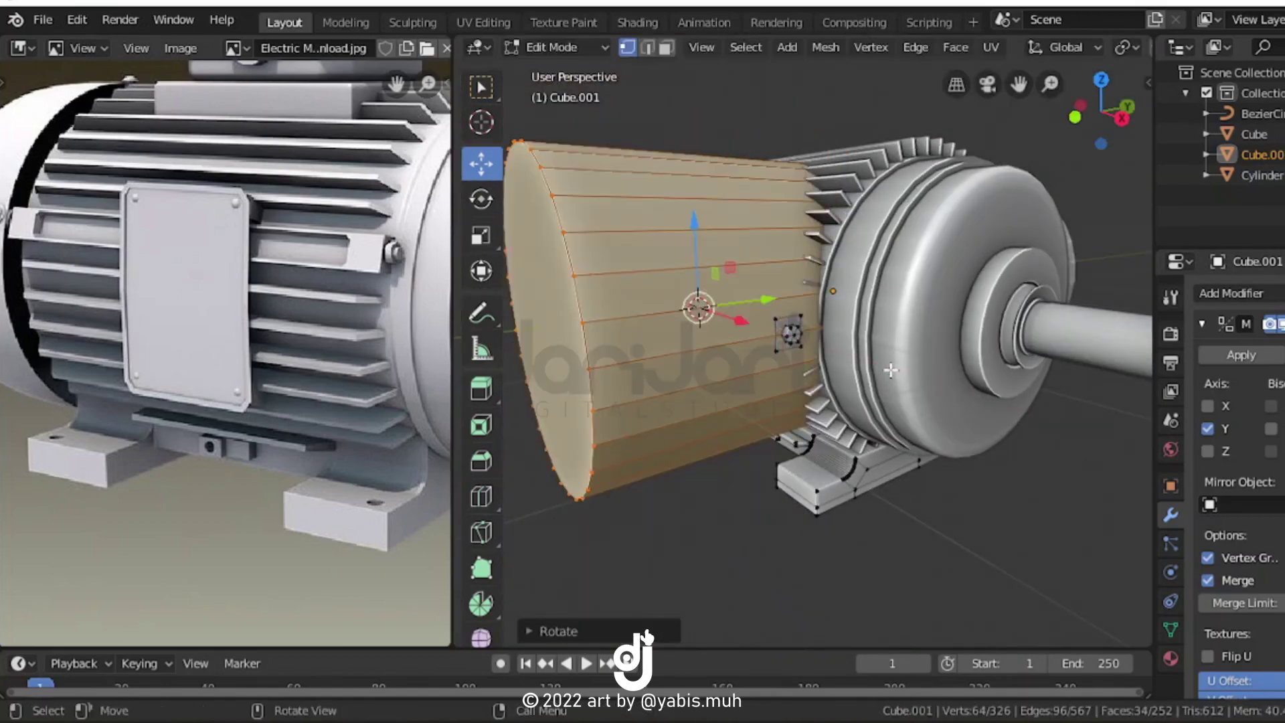
key("s")
key("3")
key("g")
left_click(830, 365)
Stretch the small cap cylinder along X and finalize its bolt size
key("KP_Decimal")
key("s")
key("x")
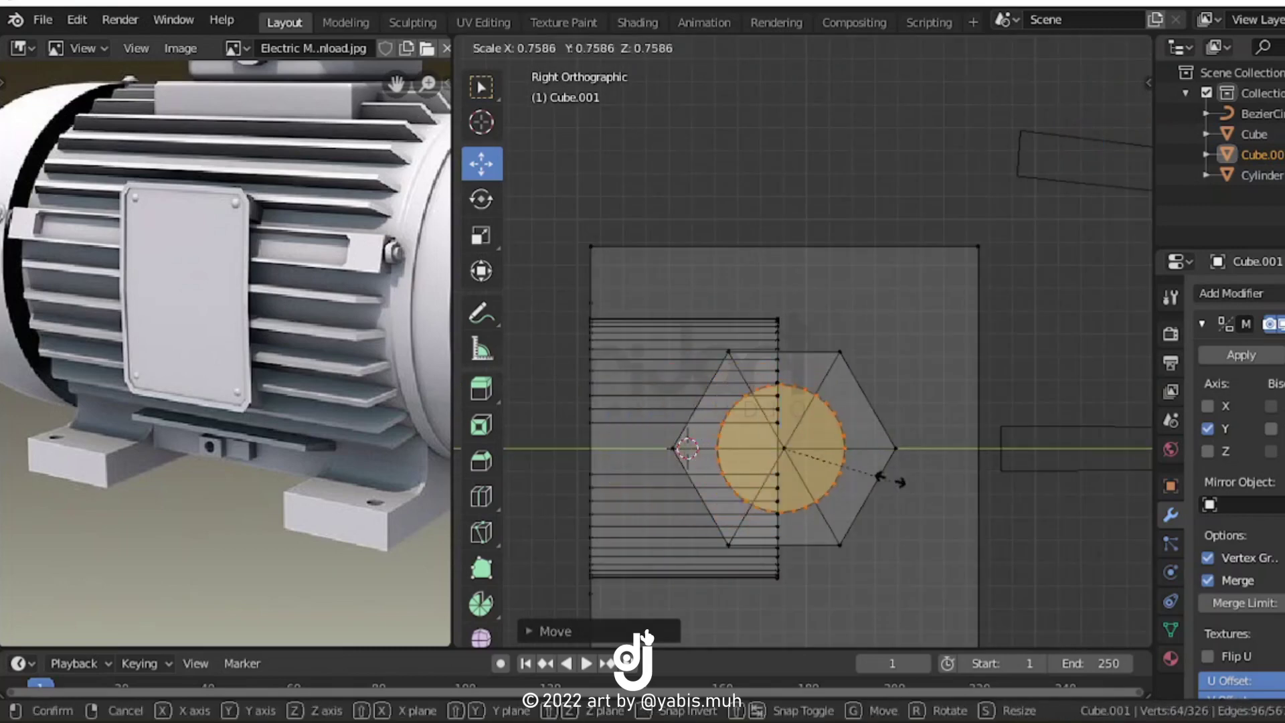
left_click(898, 479)
mouse_move(898, 479)
middle_mouse_down()
mouse_move(1018, 467)
mouse_move(794, 241)
mouse_move(882, 344)
mouse_move(747, 354)
middle_mouse_up()
key("i")
left_click(746, 354)
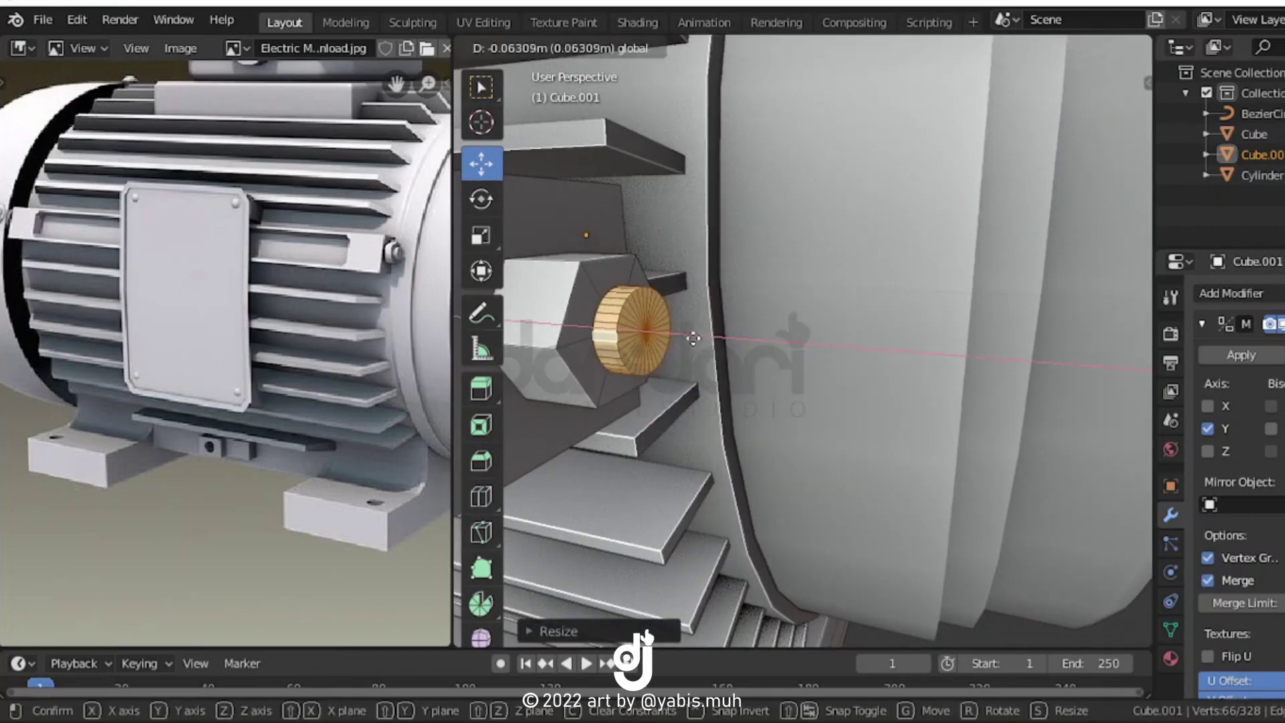
left_click(711, 344)
middle_click_drag(711, 345, 816, 308)
Confirm the duplicated bolt's rotation and reposition the side bar's geometry
scroll(1055, 245, "down", 3)
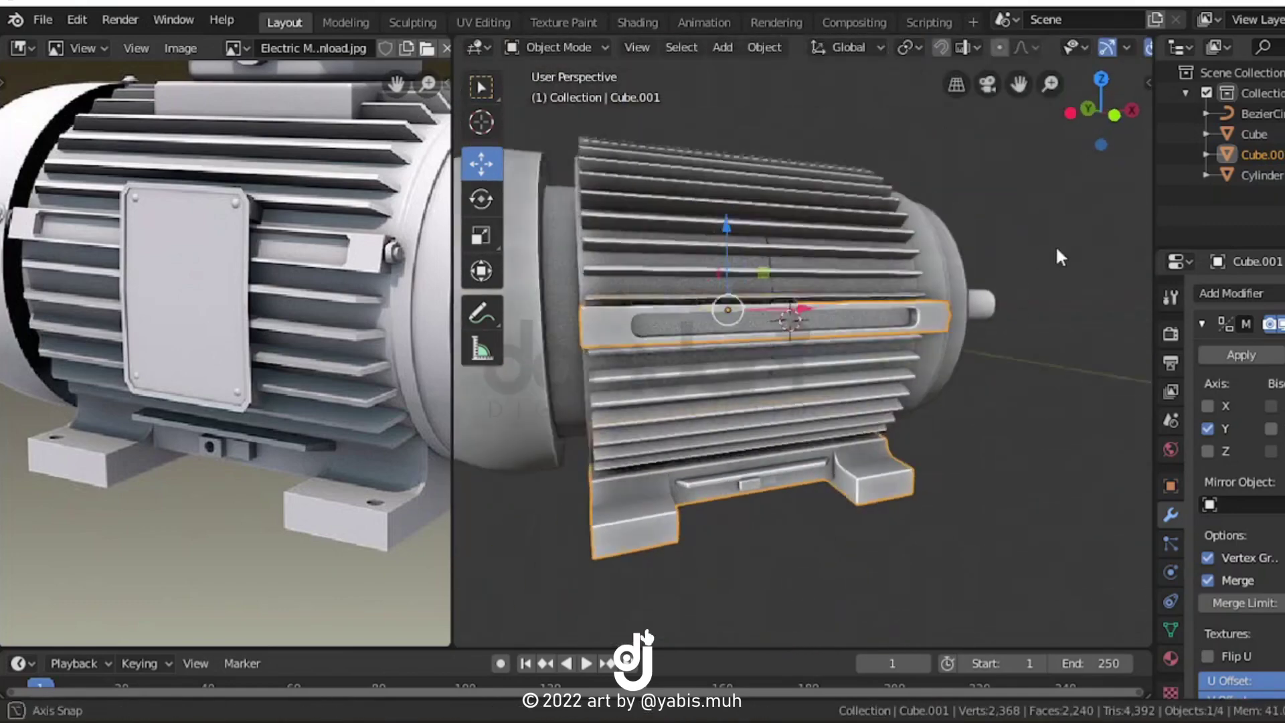
scroll(921, 345, "up", 5)
left_click(977, 381)
scroll(870, 335, "down", 4)
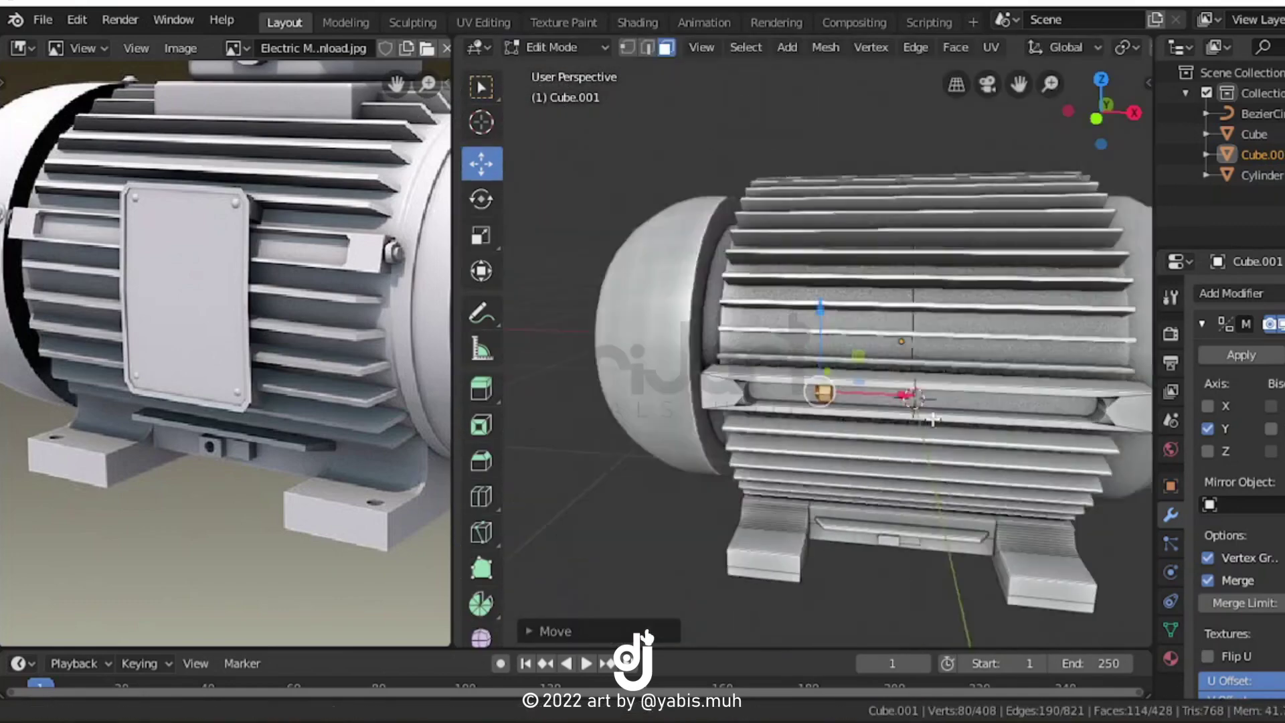
mouse_move(870, 335)
middle_mouse_down()
mouse_move(829, 354)
mouse_move(924, 355)
mouse_move(744, 360)
mouse_move(936, 470)
mouse_move(728, 421)
mouse_move(754, 360)
mouse_move(741, 351)
middle_mouse_up()
key("Tab")
key("Tab")
scroll(923, 355, "up", 3)
key("g")
left_click(936, 346)
key("Tab")
scroll(937, 345, "down", 3)
scroll(741, 351, "up", 3)
Select the cooling fins object and delete a connected fin piece in Edit Mode
left_click(862, 328)
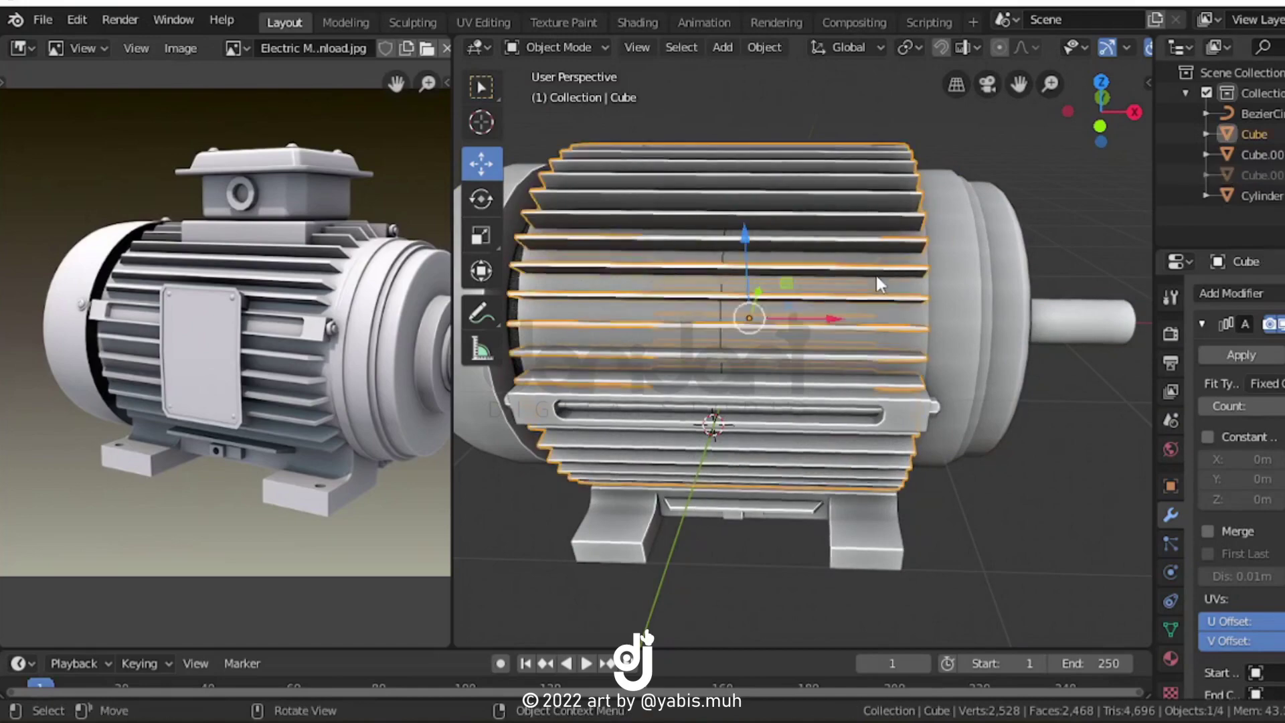
mouse_move(862, 327)
middle_mouse_down()
mouse_move(861, 283)
mouse_move(849, 338)
mouse_move(874, 218)
middle_mouse_up()
key("Tab")
scroll(833, 295, "up", 3)
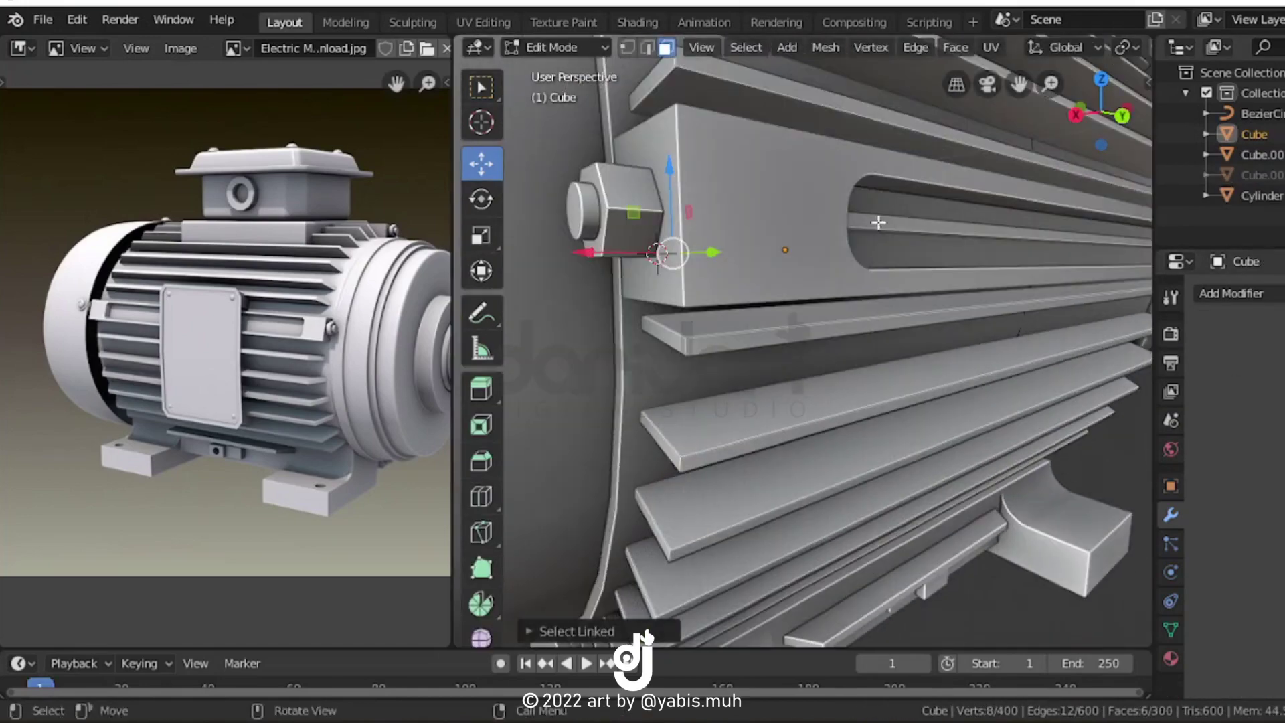
key("l")
key("x")
left_click(883, 269)
In Right Ortho wireframe, delete the lower fins overlapping the base and return to Object Mode
key("KP_3")
key("shift+z")
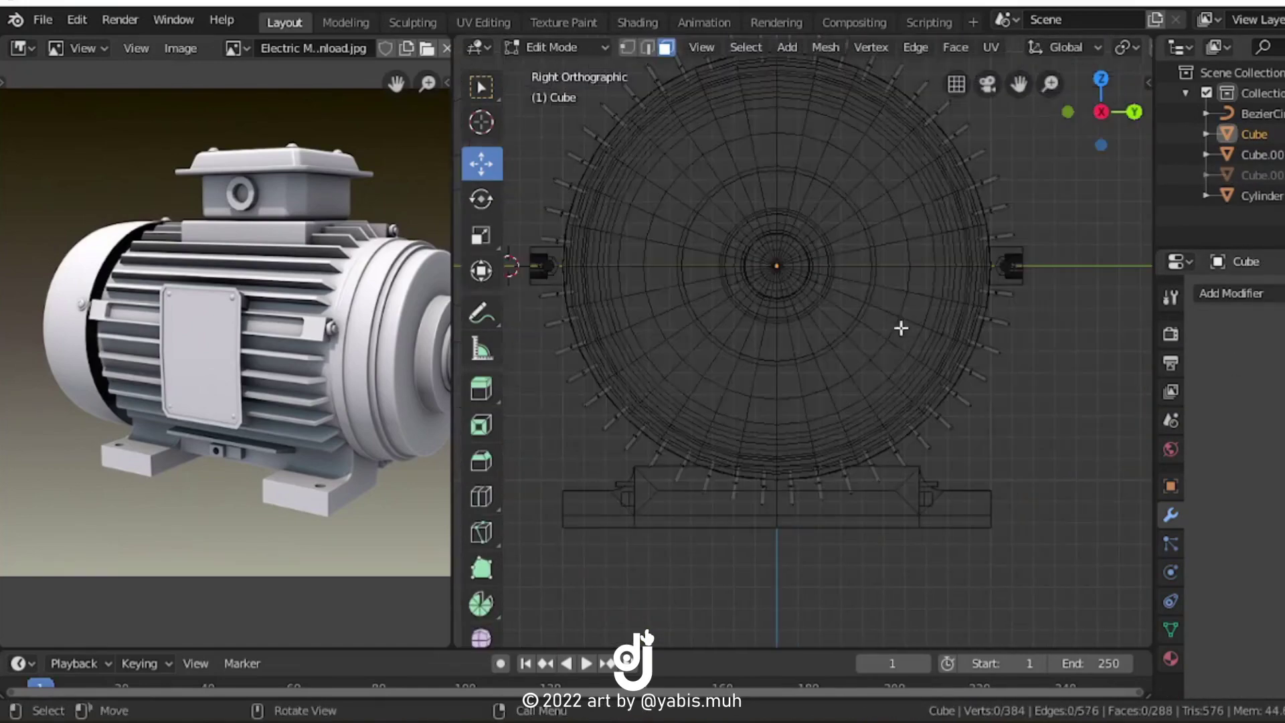
scroll(654, 368, "up", 4)
scroll(745, 400, "down", 2)
key("x")
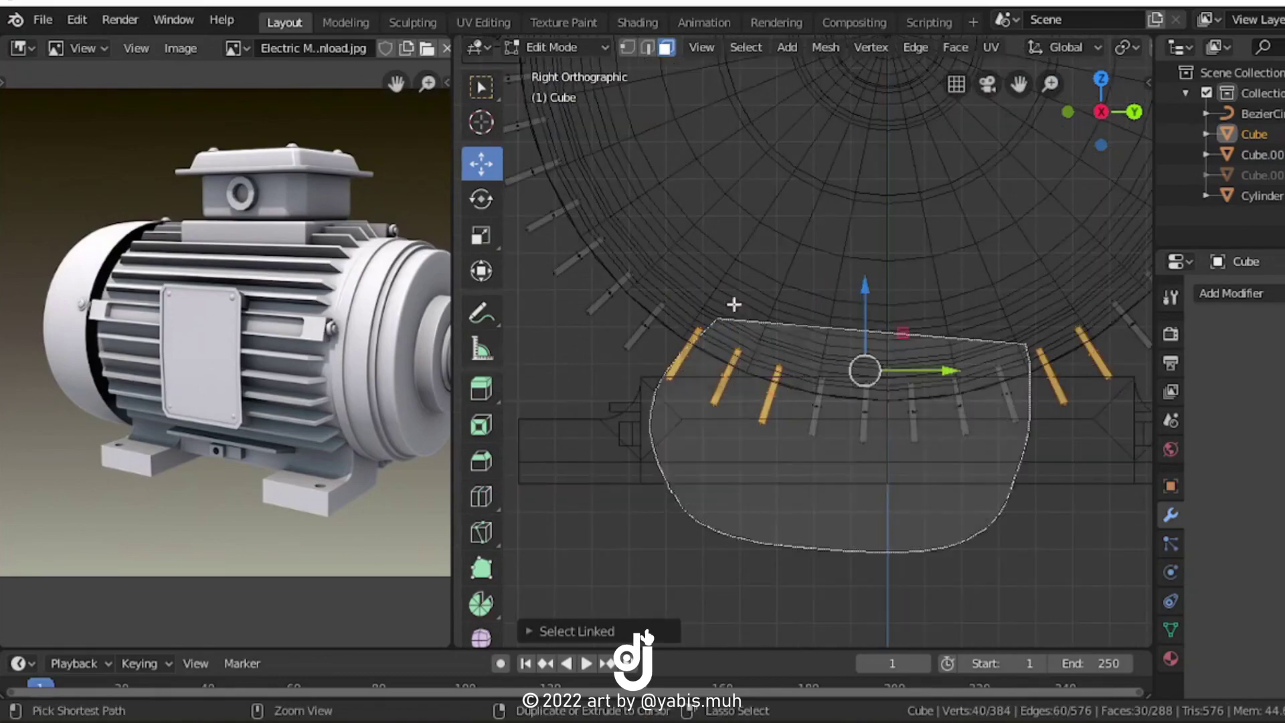
left_click(731, 311)
key("shift+z")
middle_click_drag(732, 311, 999, 316)
key("Tab")
scroll(999, 316, "down", 5)
middle_click_drag(836, 365, 995, 223)
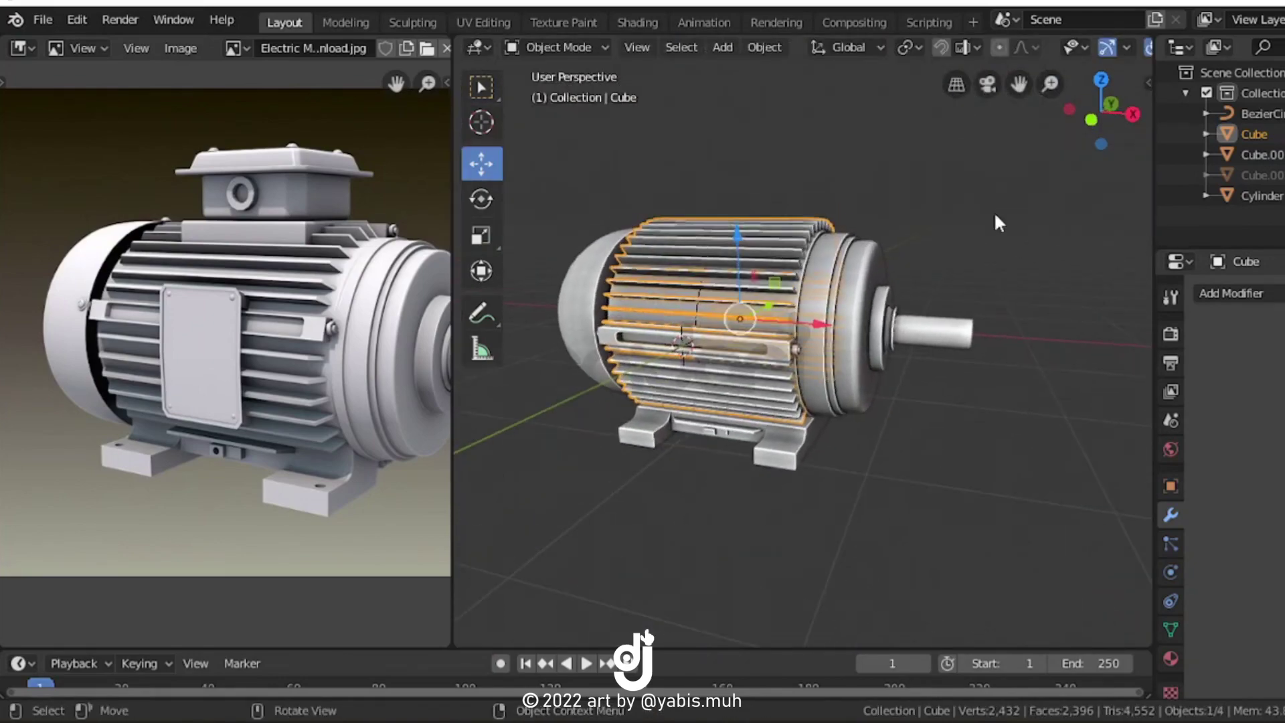
mouse_move(903, 221)
middle_mouse_down()
mouse_move(1050, 272)
mouse_move(701, 327)
middle_mouse_up()
Add a cube to the side bar's mesh, flatten it on X, and place it on the motor side
left_click(700, 326)
key("Tab")
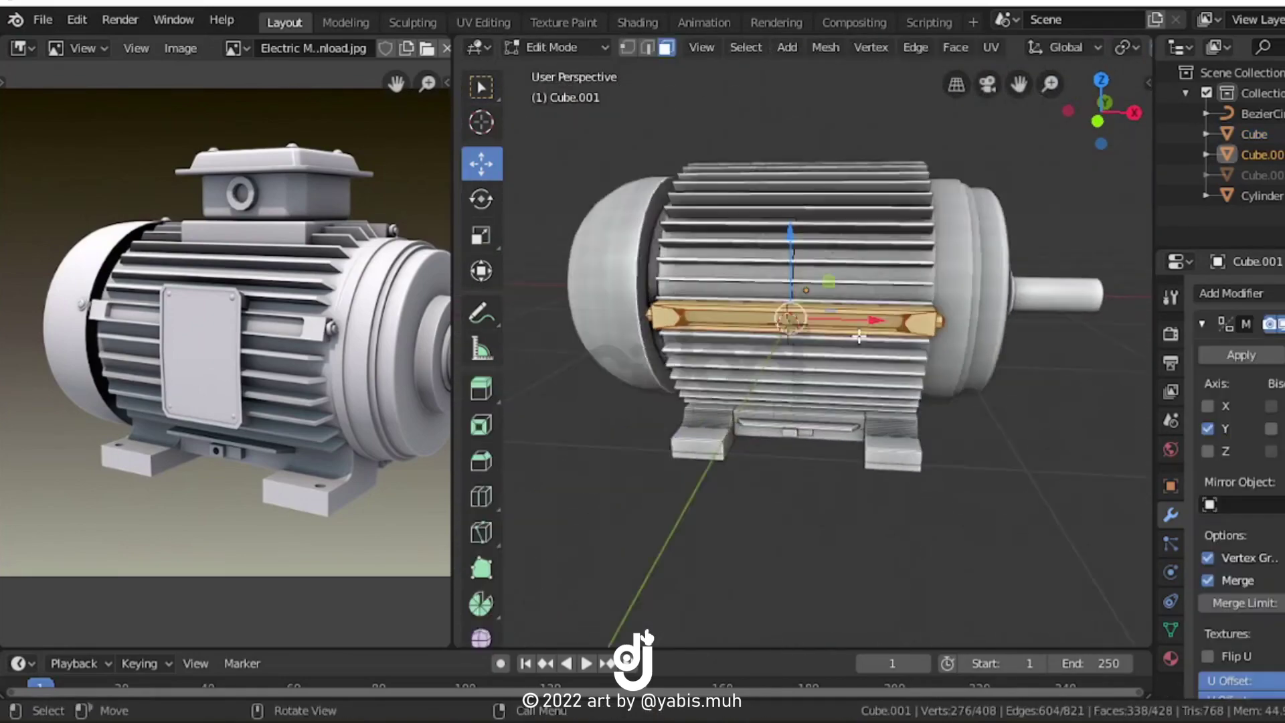
key("shift+a")
scroll(777, 261, "up", 5)
scroll(777, 261, "down", 5)
key("s")
key("x")
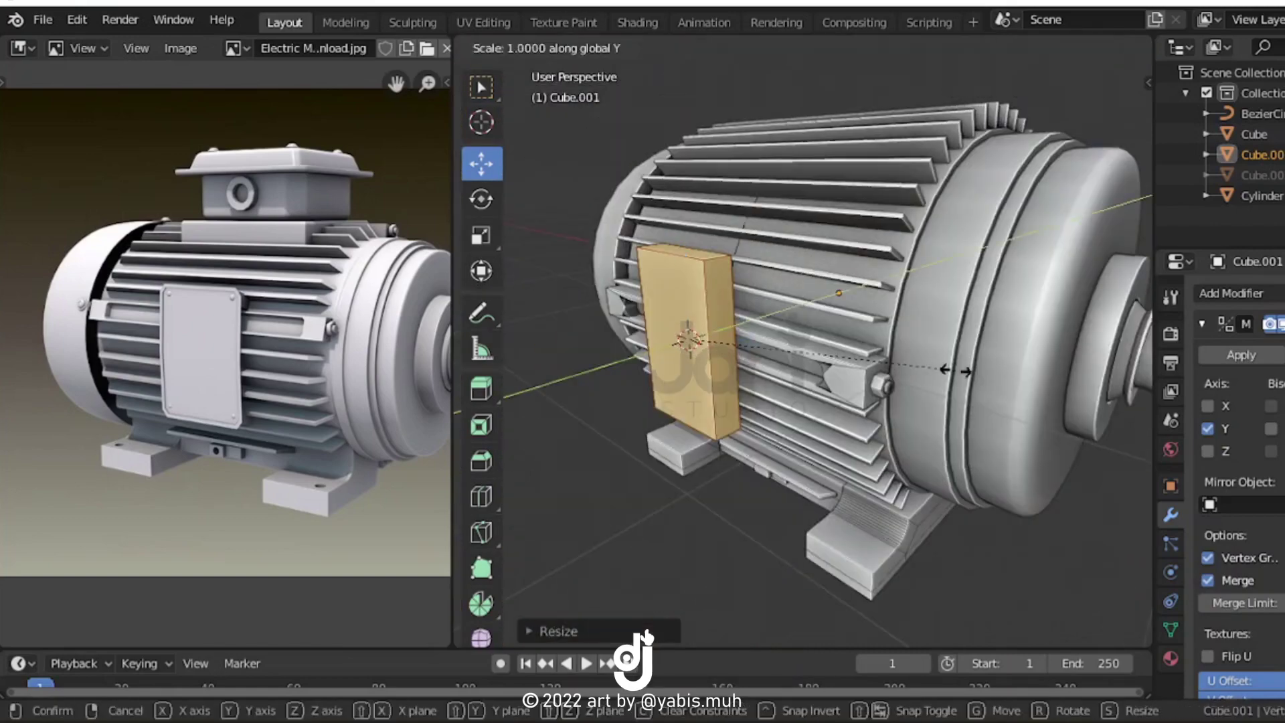
key("Return")
scroll(314, 341, "up", 4)
mouse_move(736, 335)
middle_mouse_down()
mouse_move(931, 263)
mouse_move(989, 309)
mouse_move(903, 301)
middle_mouse_up()
scroll(836, 301, "up", 3)
key("g")
left_click(870, 281)
Bevel the plate's corner edges round and inset its front face into a rim
scroll(936, 292, "down", 3)
scroll(173, 362, "down", 4)
middle_click_drag(803, 335, 904, 301)
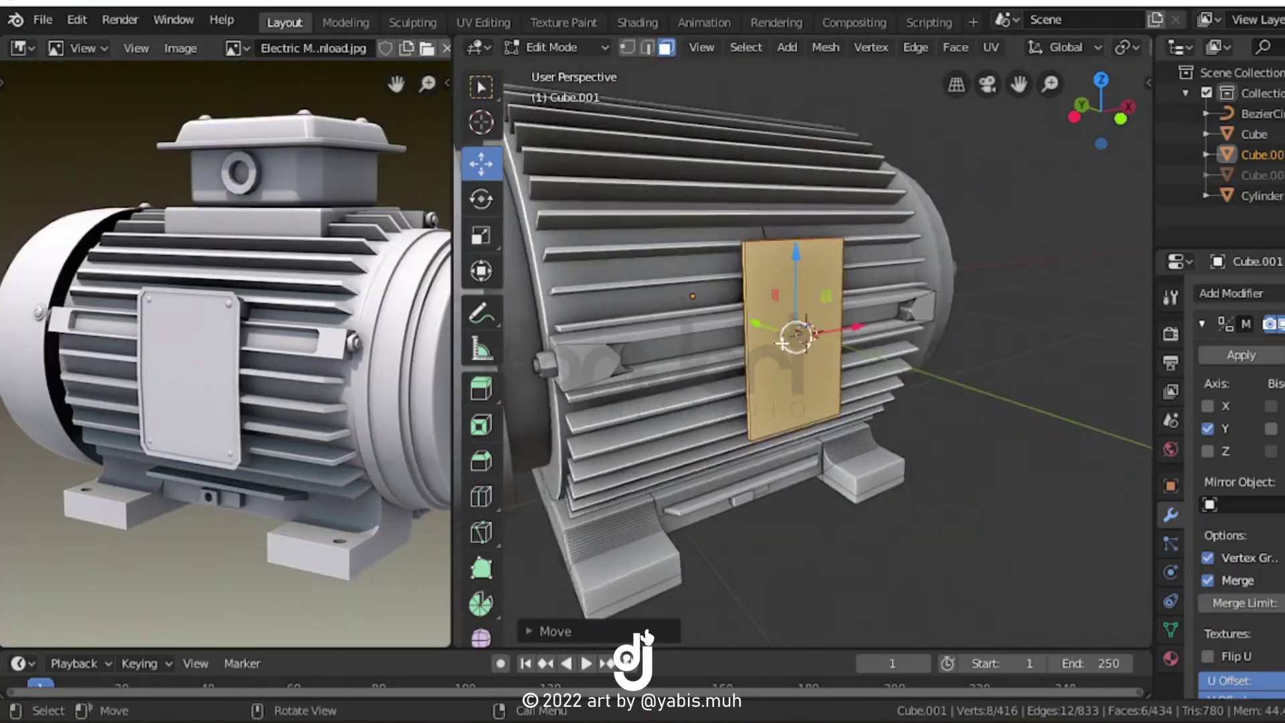
key("2")
scroll(992, 209, "up", 5)
scroll(992, 209, "down", 4)
mouse_move(745, 402)
middle_mouse_down()
mouse_move(763, 368)
mouse_move(869, 336)
middle_mouse_up()
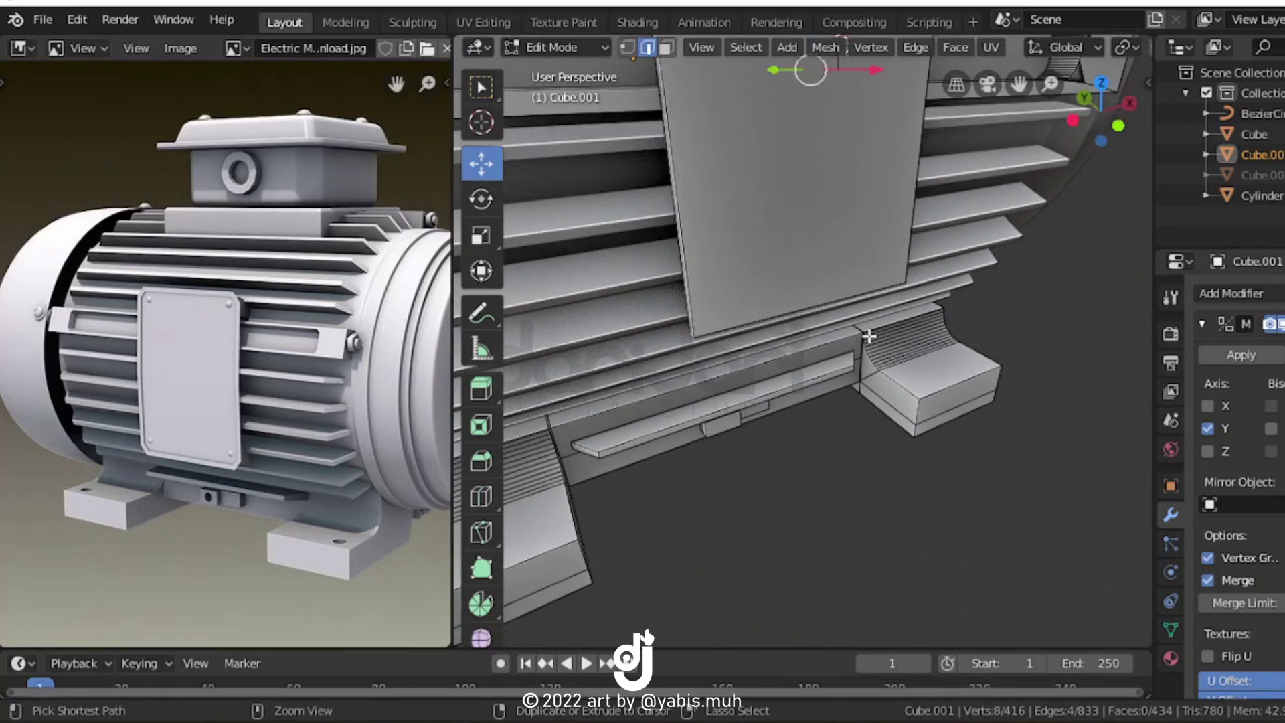
left_click(909, 378)
scroll(870, 388, "down", 4)
left_click(744, 227)
key("KP_Decimal")
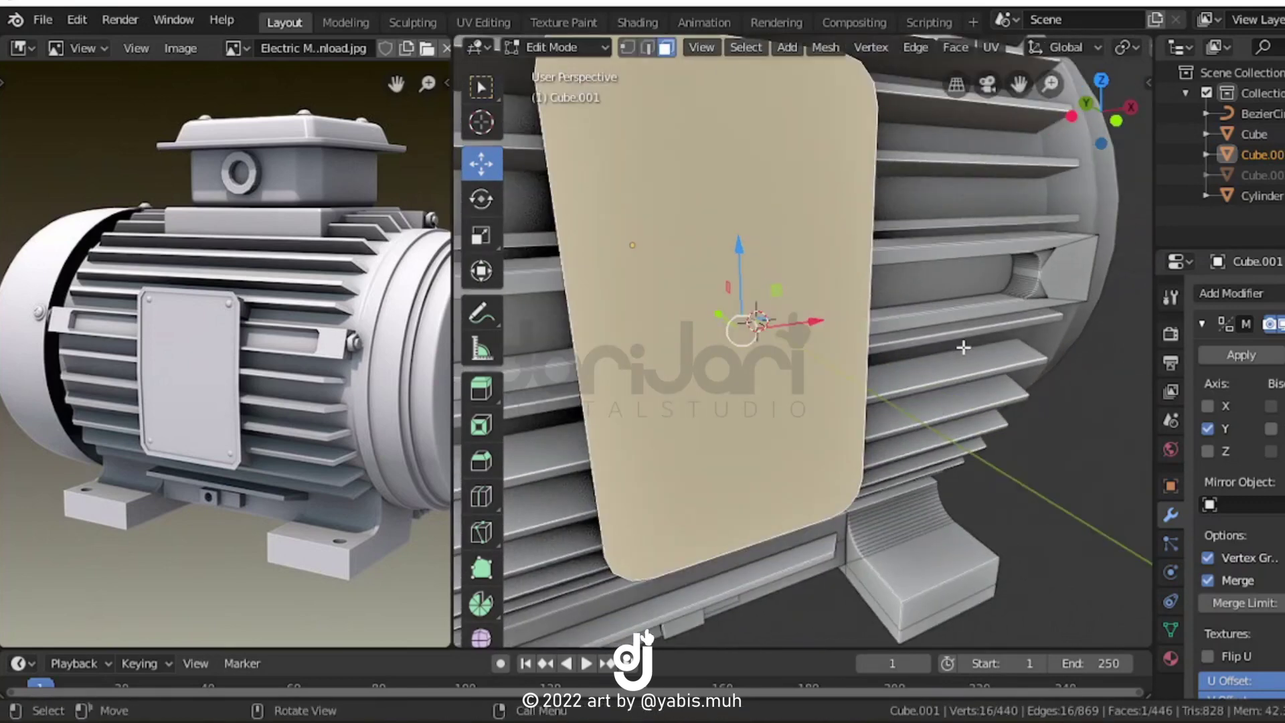
left_click(955, 346)
Move the whole plate outward, then add a new cube and start scaling it
mouse_move(955, 346)
middle_mouse_down()
mouse_move(947, 331)
mouse_move(979, 292)
middle_mouse_up()
key("ctrl+l")
middle_click_drag(849, 284, 749, 288)
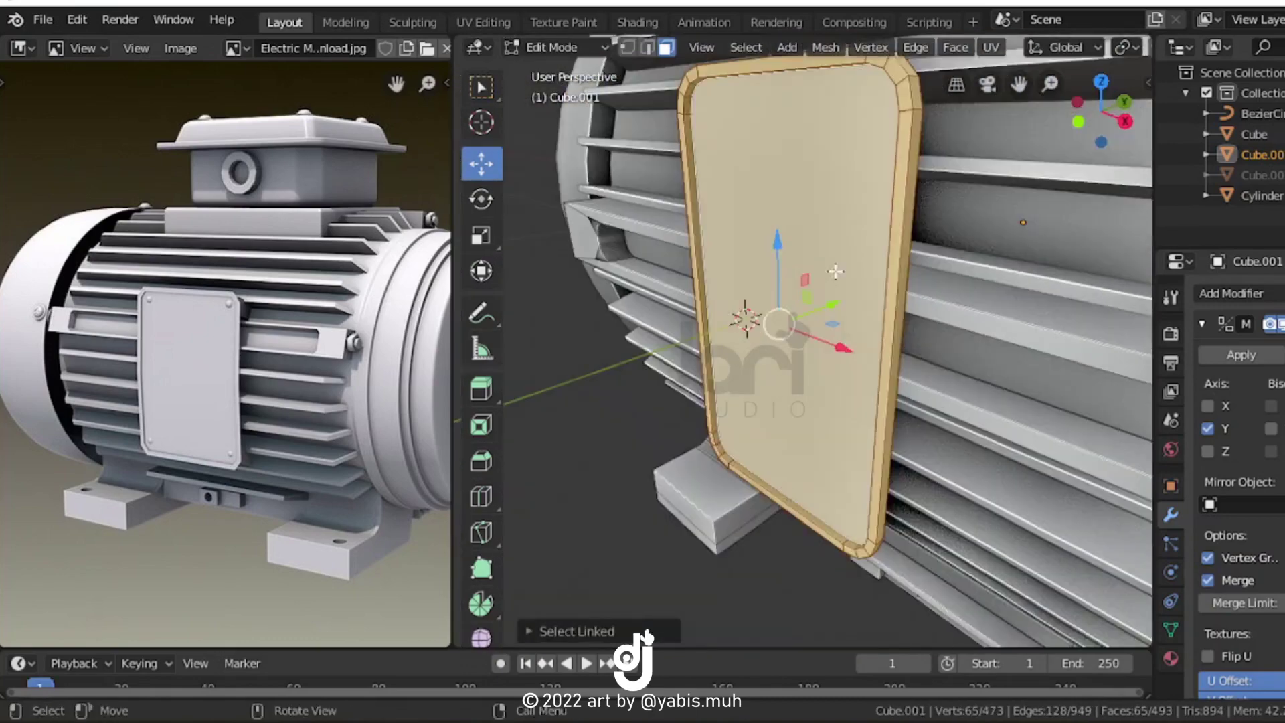
key("g")
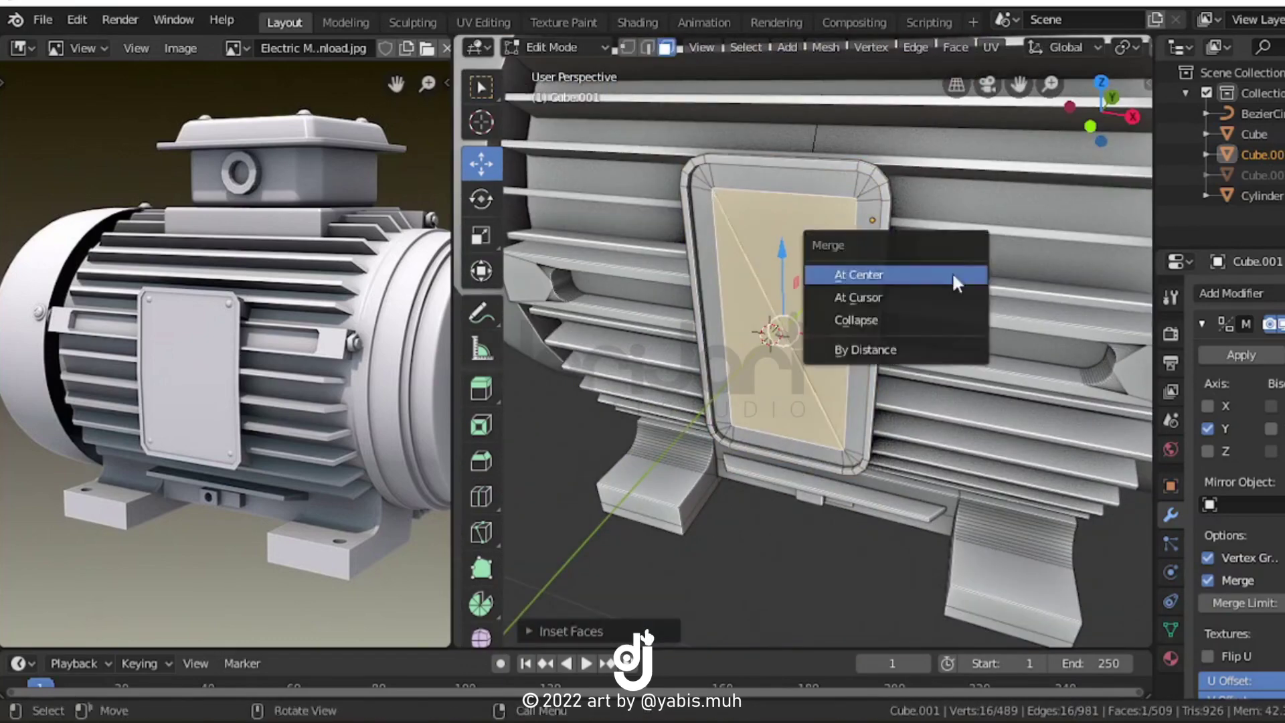
left_click(951, 271)
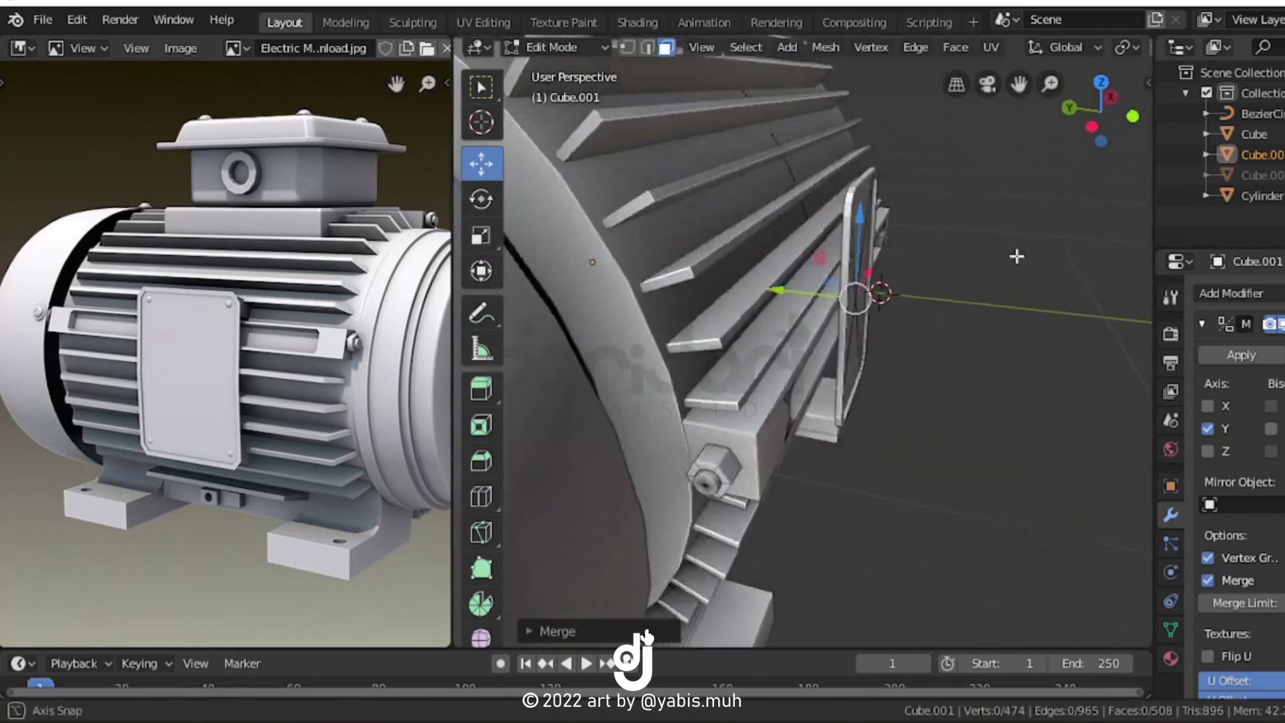
key("shift+a")
left_click(748, 266)
key("s")
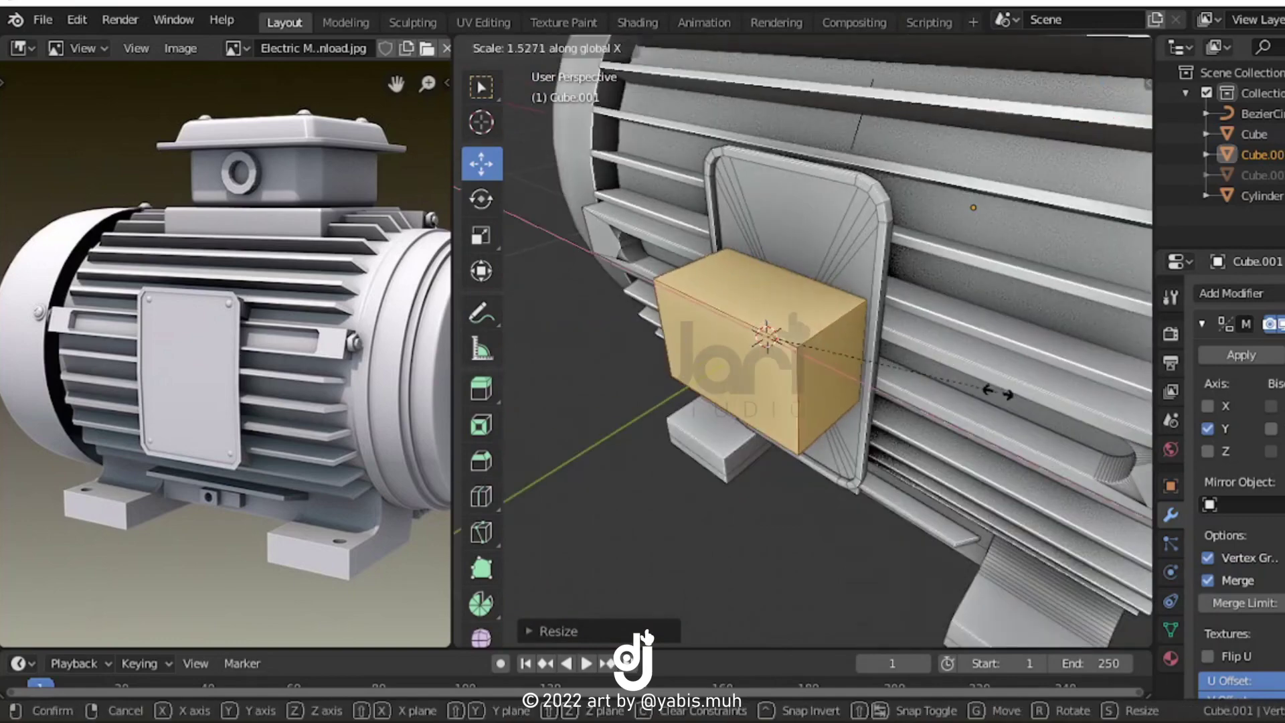
Orbit to view the new block from the other side
middle_click_drag(754, 173, 915, 270)
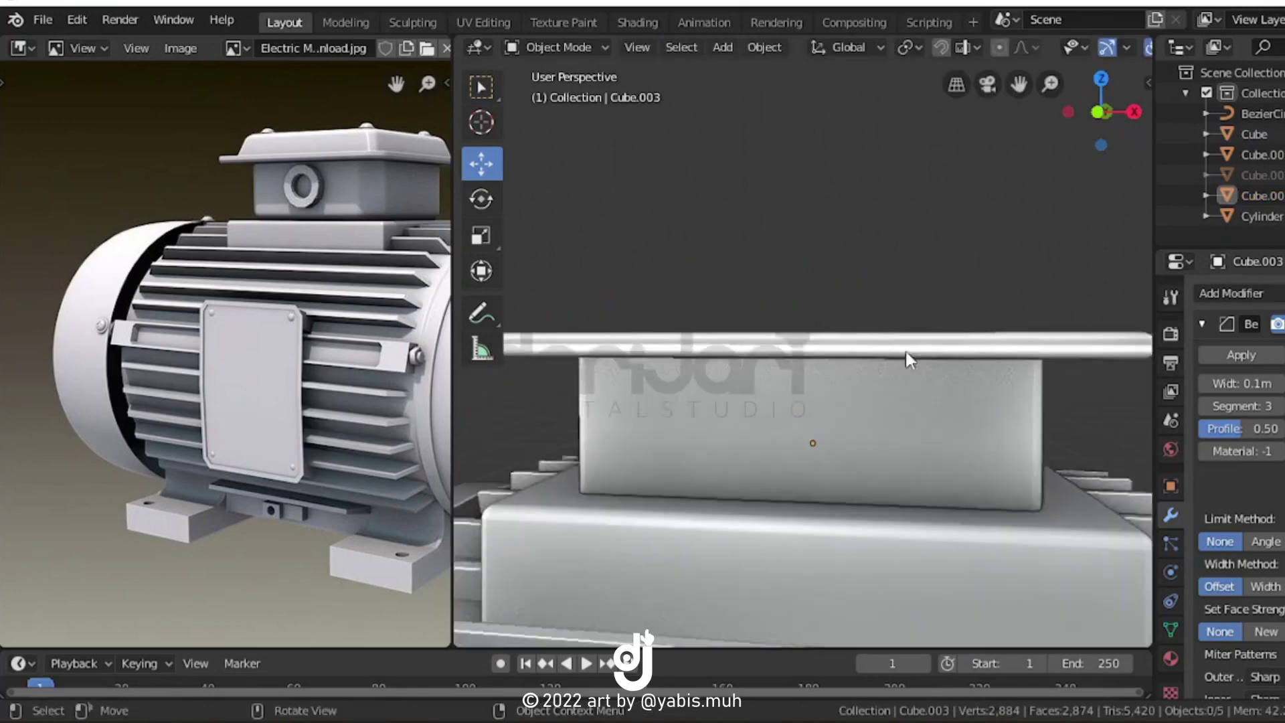
Inset the box's top face, raise it into a tapered lid, then open the Add menu
left_click(979, 495)
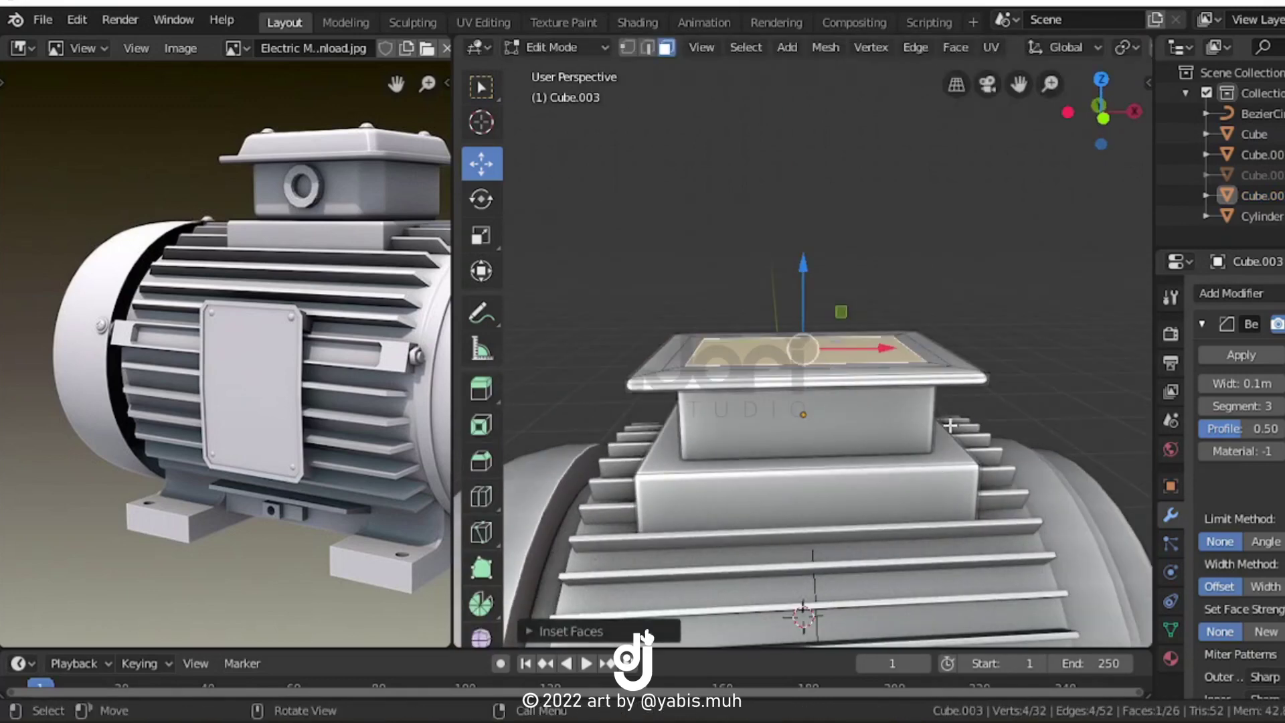
left_click(802, 224)
key("alt+z")
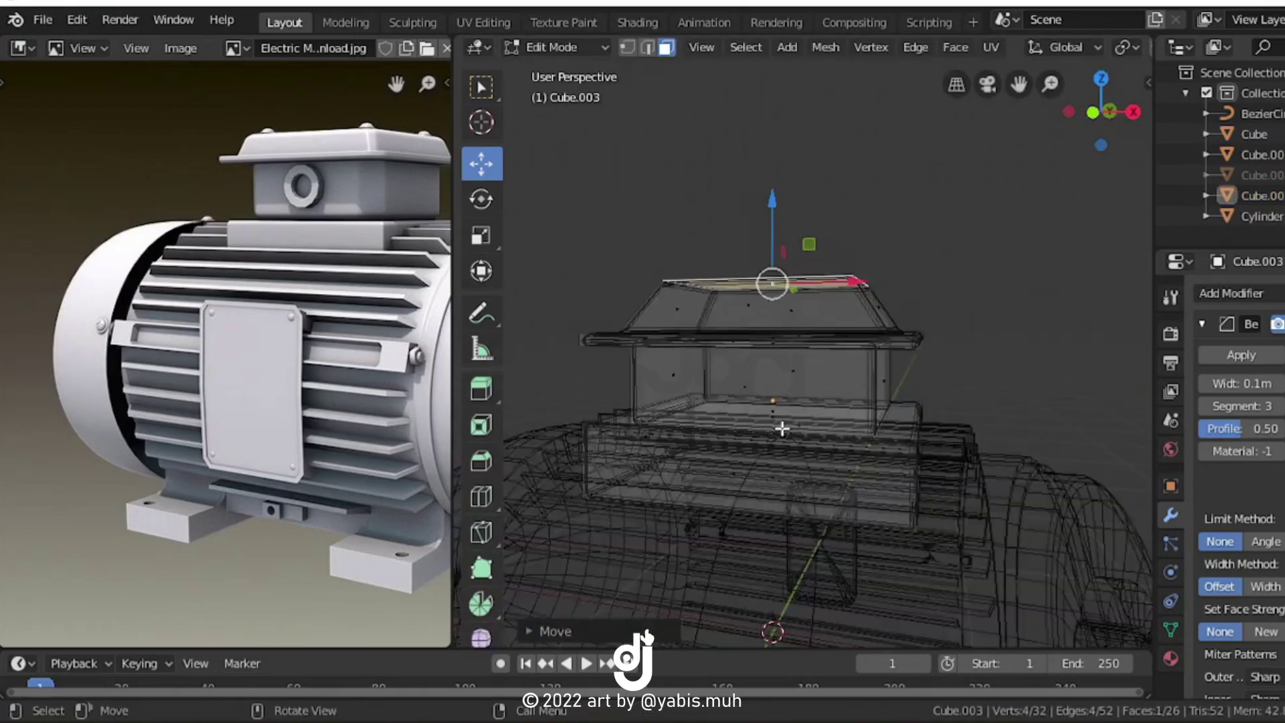
scroll(863, 375, "up", 5)
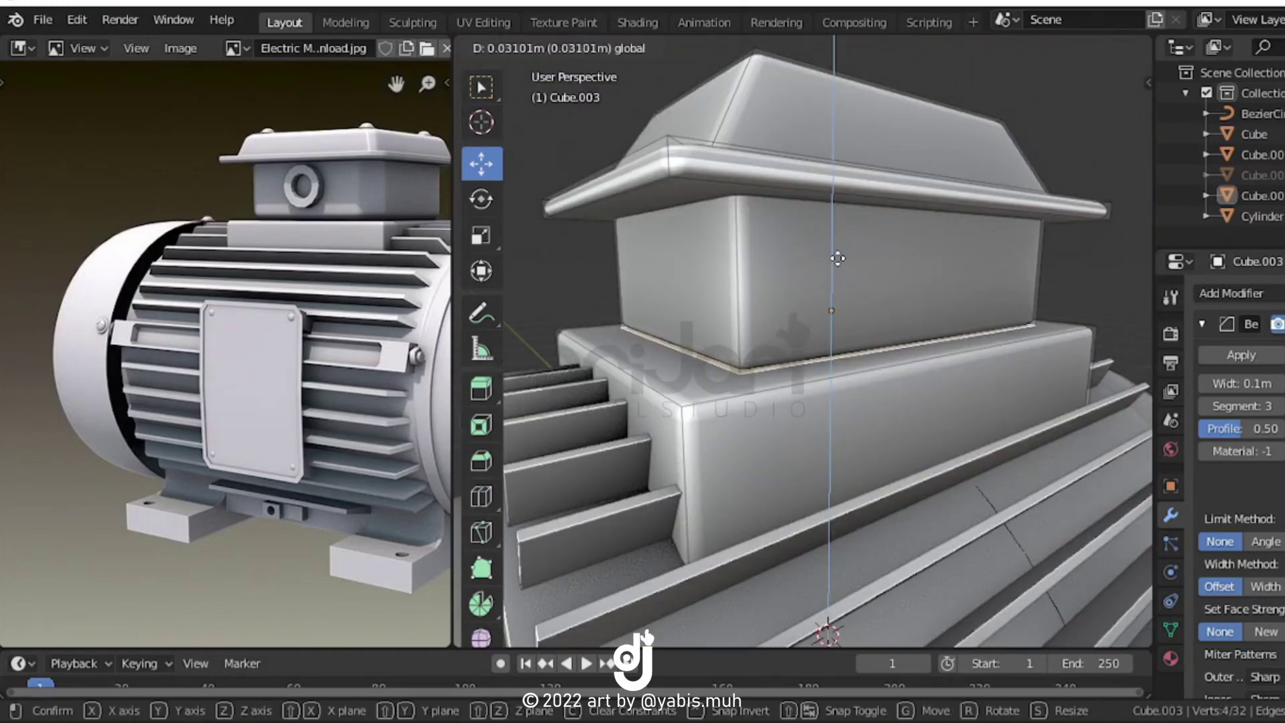
left_click(837, 258)
key("Tab")
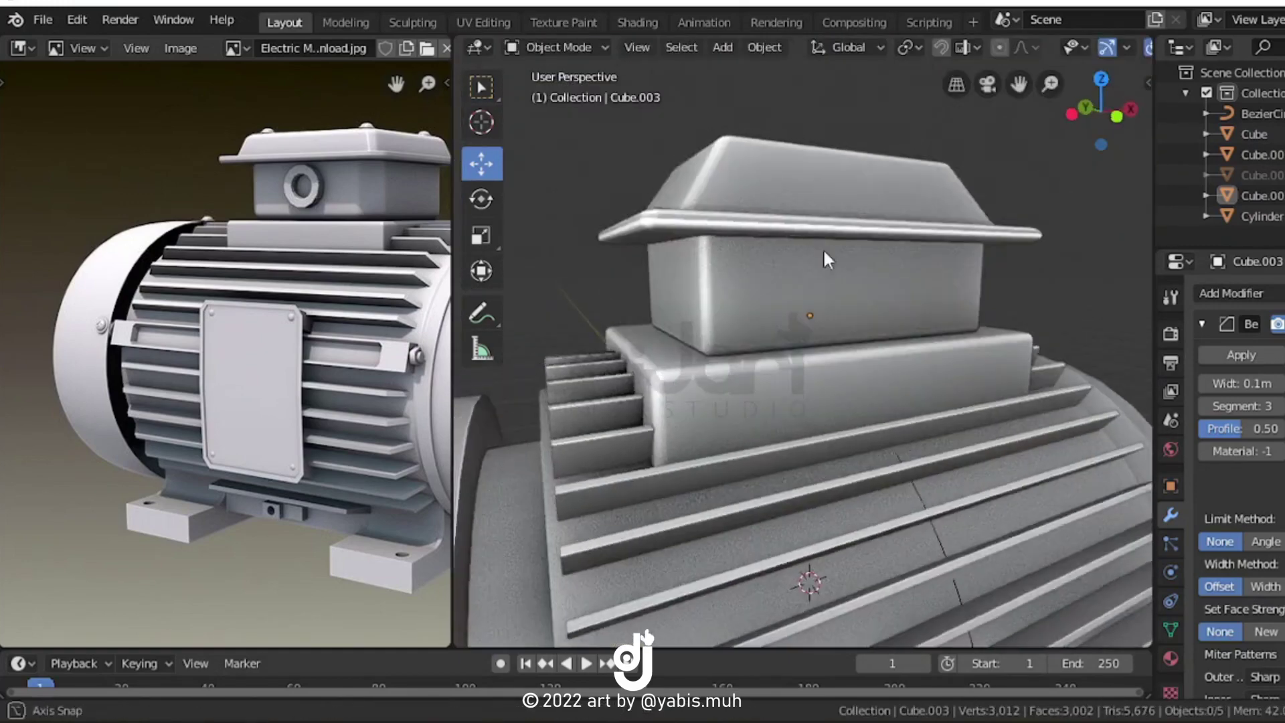
scroll(801, 258, "up", 3)
mouse_move(802, 258)
middle_mouse_down()
mouse_move(694, 285)
mouse_move(801, 308)
middle_mouse_up()
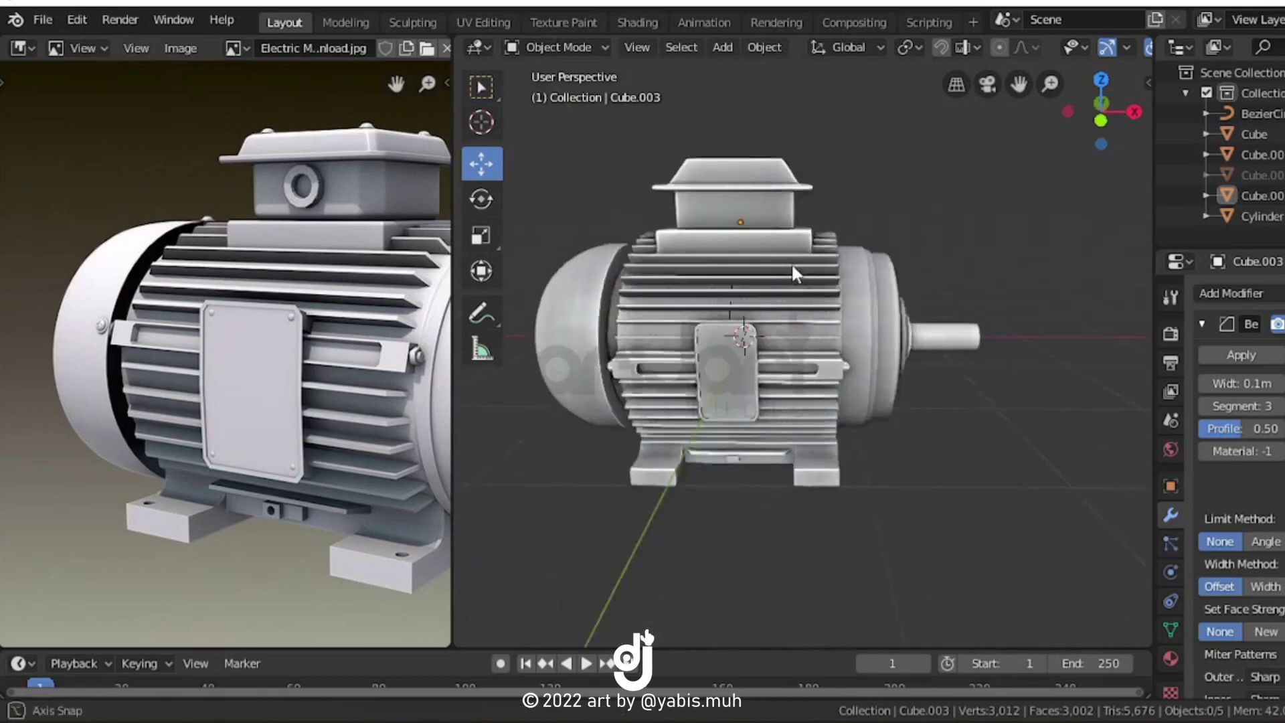
key("shift+a")
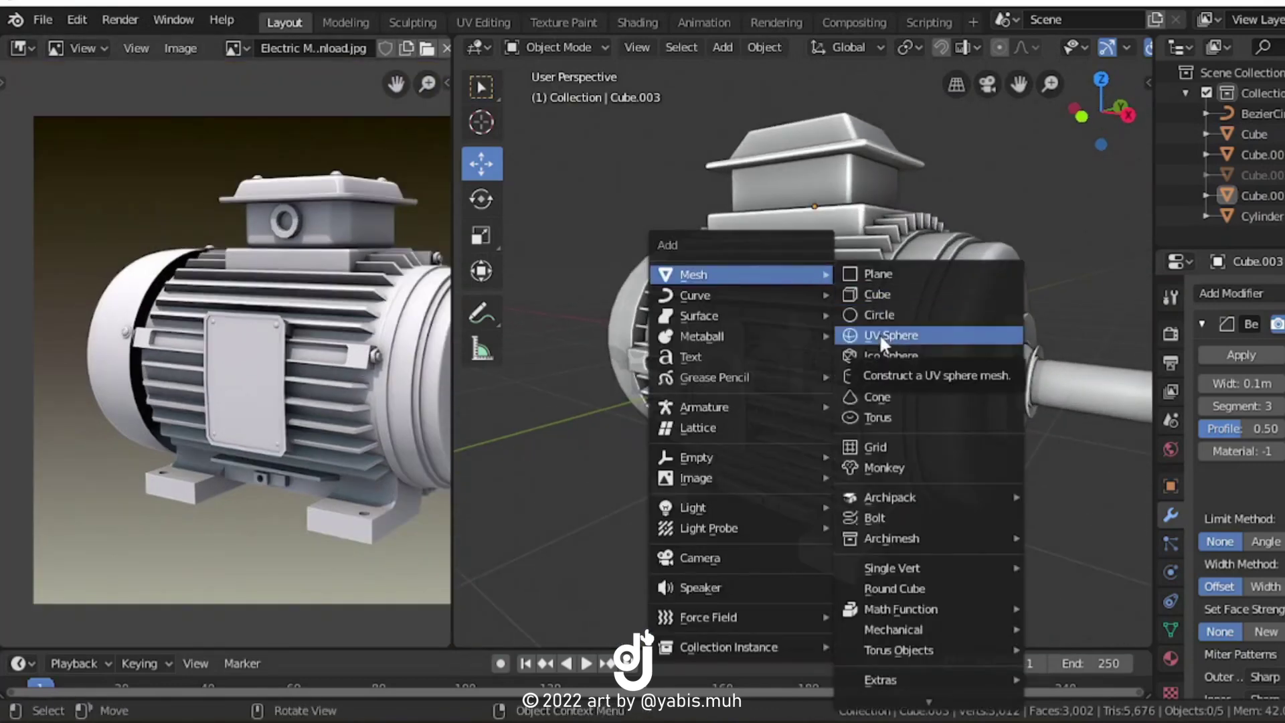
Add a cylinder, shade it smooth and give it a Mirror modifier
left_click(885, 376)
right_click(894, 287)
left_click(894, 287)
left_click(1243, 292)
left_click(962, 416)
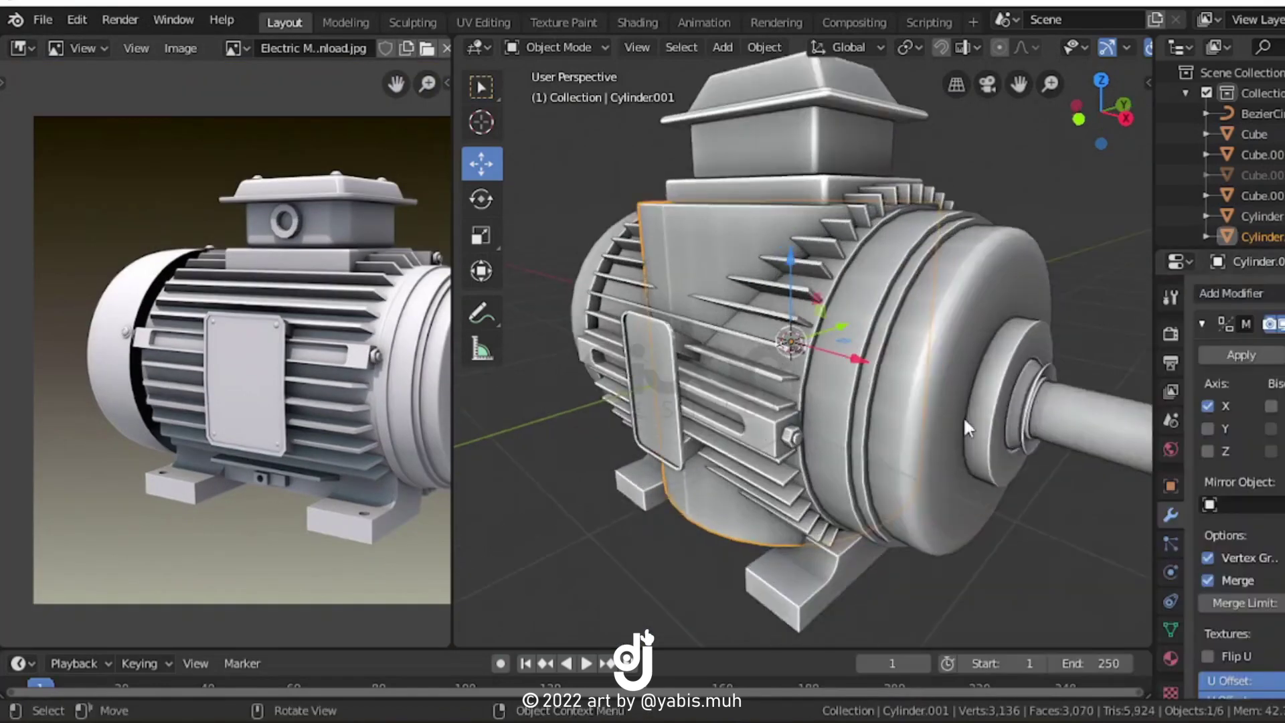
Flatten the cylinder into a small dome and place it on the nameplate
key("Tab")
key("s")
left_click(737, 364)
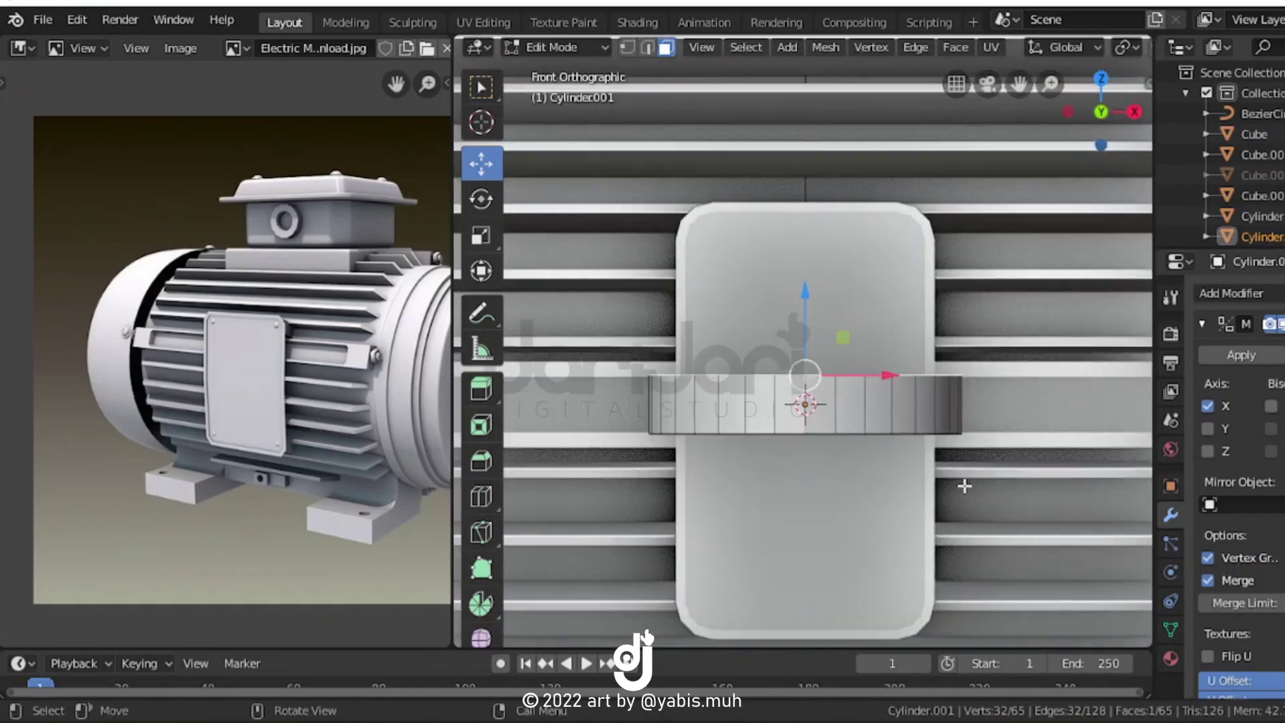
key("s")
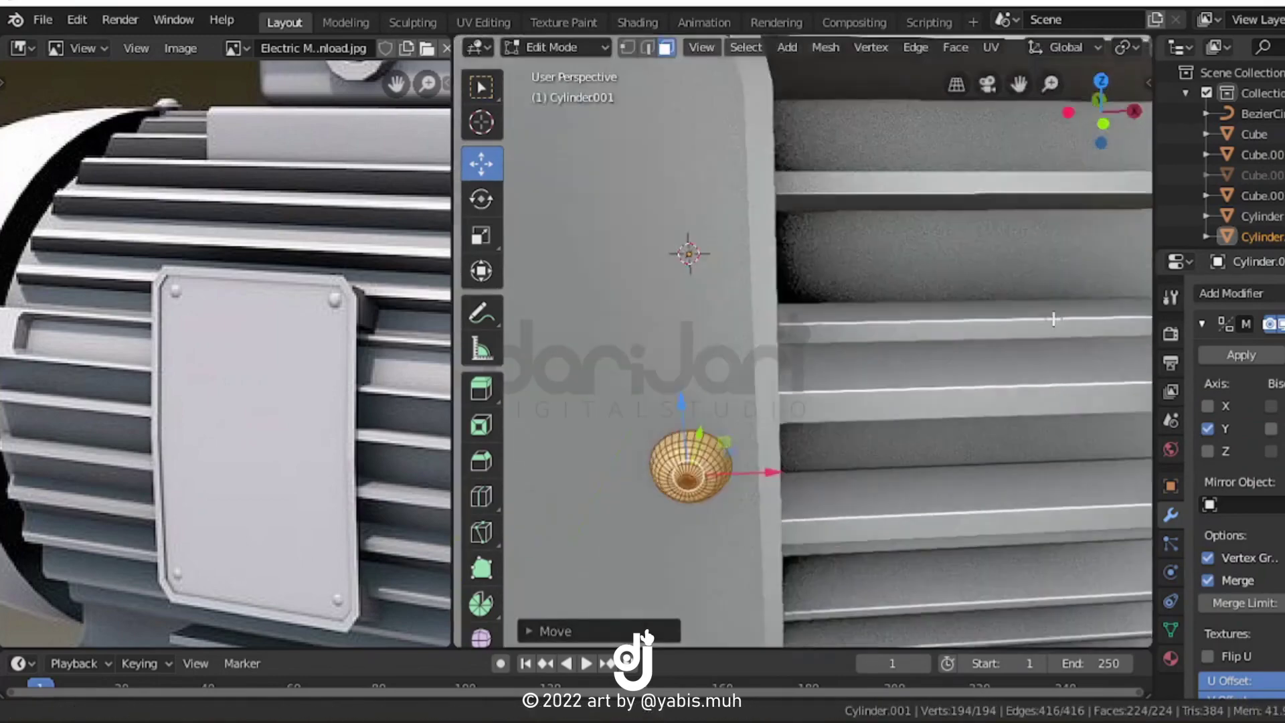
key("g")
left_click(852, 326)
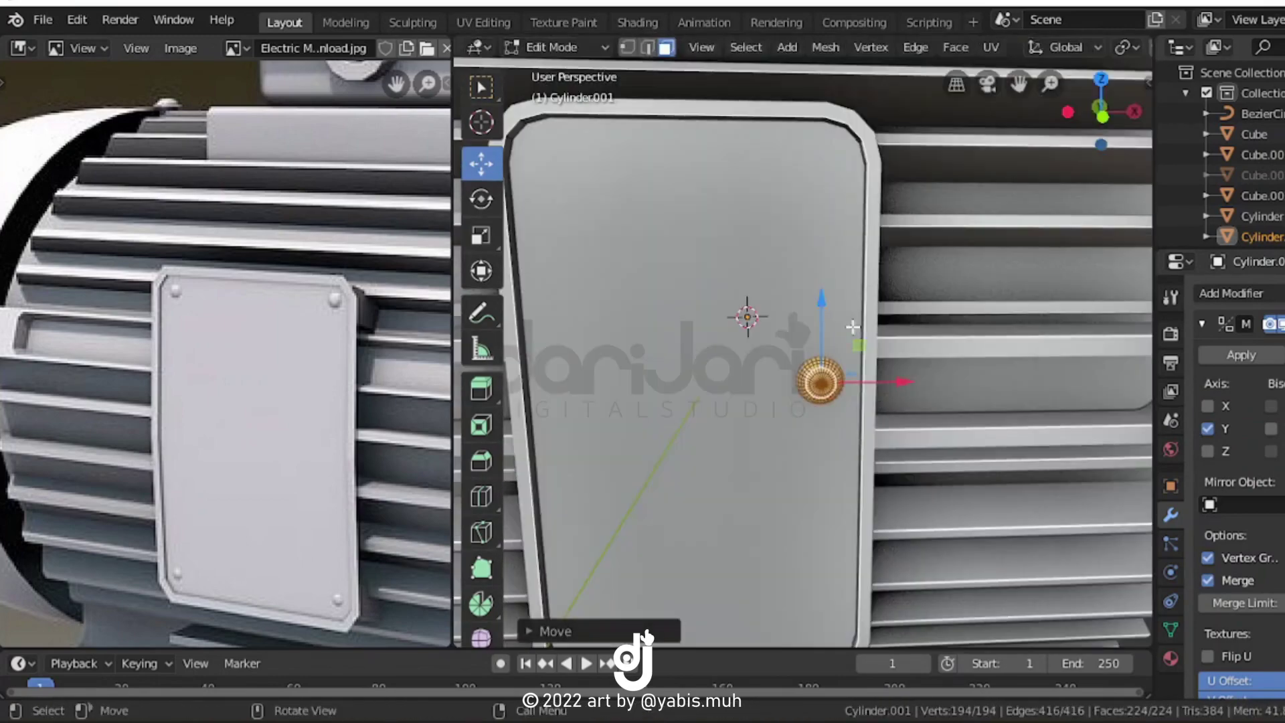
Duplicate the dome bolt along Y to the plate's other top corner
key("shift+d")
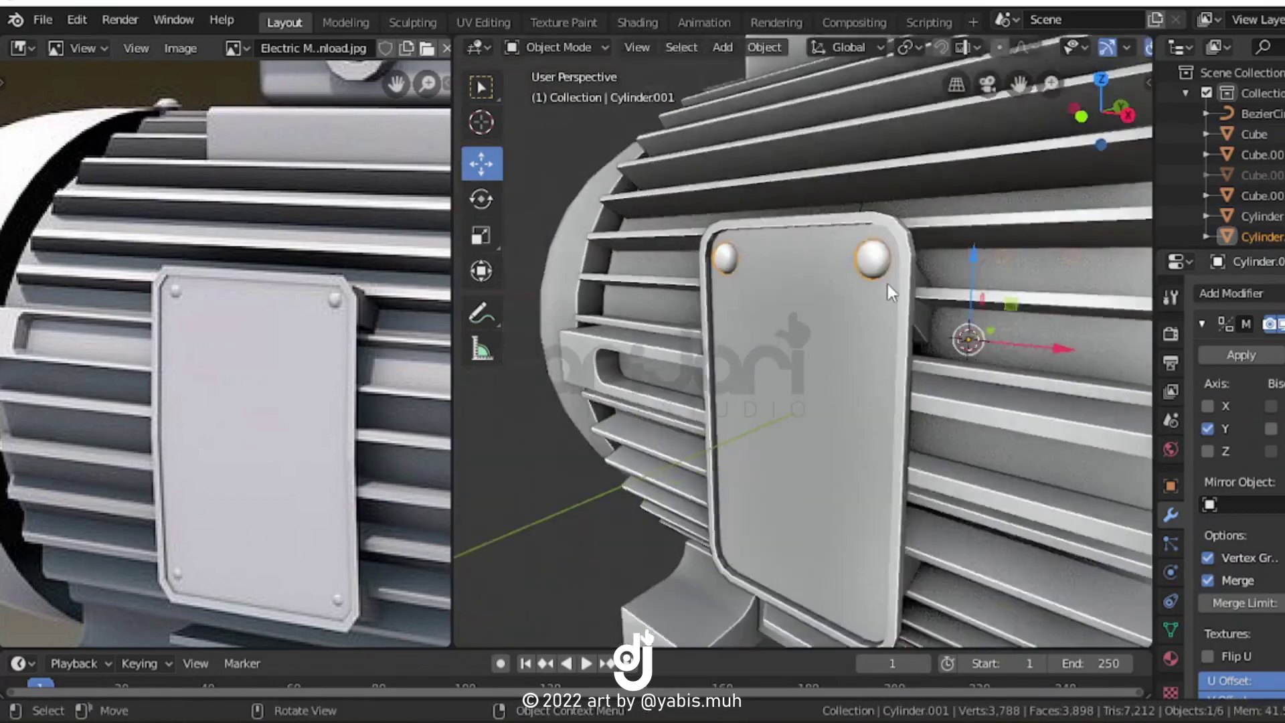
mouse_move(887, 283)
middle_mouse_down()
mouse_move(962, 326)
mouse_move(864, 337)
middle_mouse_up()
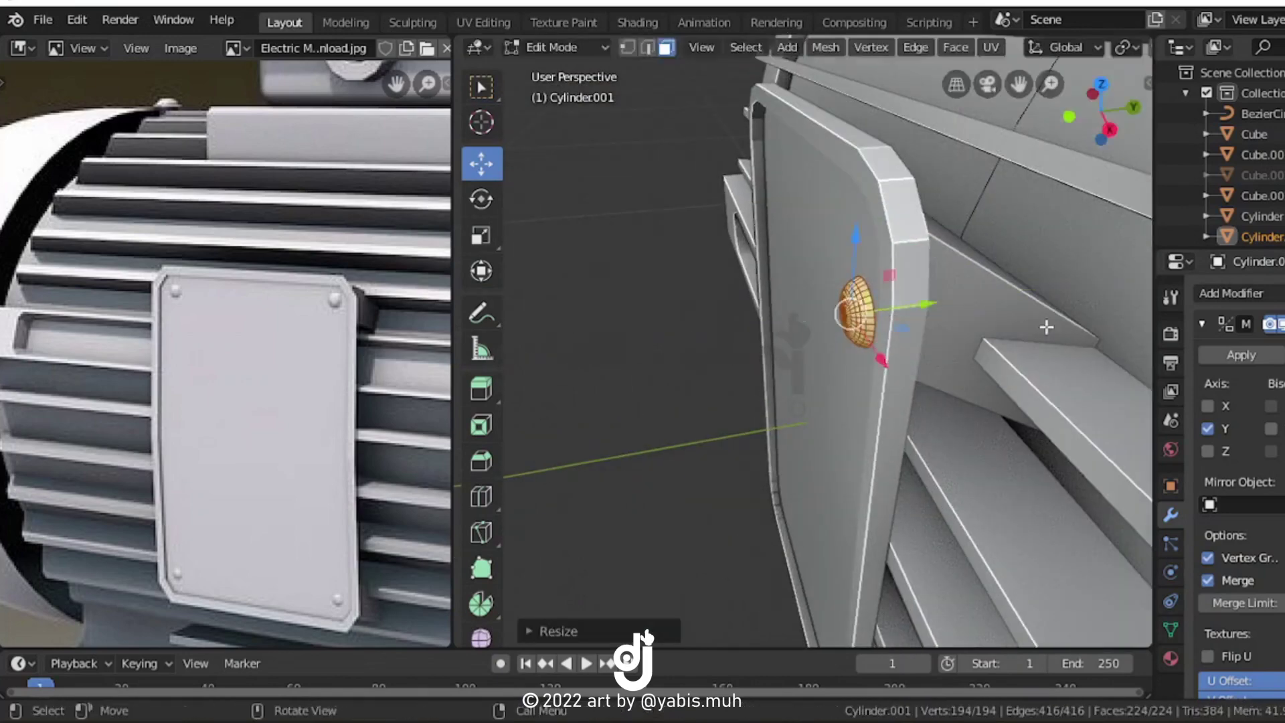
key("g")
key("y")
left_click(863, 337)
key("KP_1")
key("alt+z")
Copy the bolt heads down along Z to the plate's bottom corners
key("ctrl+z")
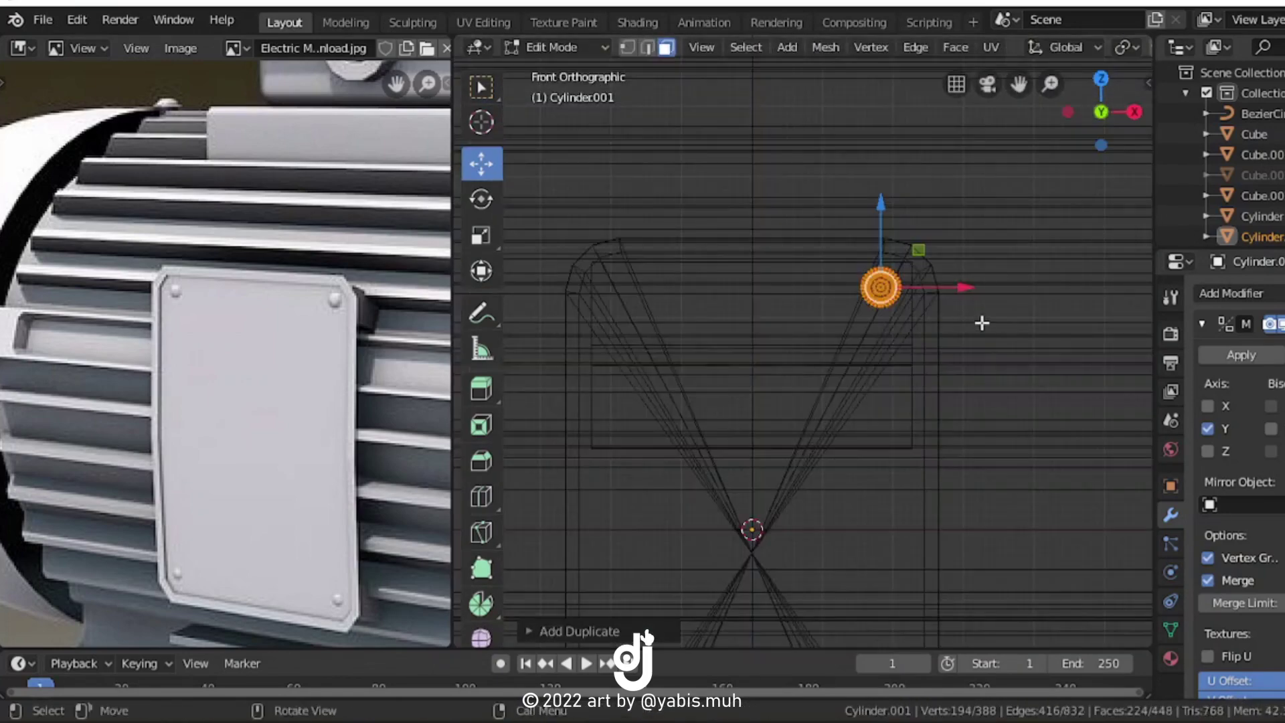
left_click(710, 299)
key("alt+z")
key("shift+d")
key("z")
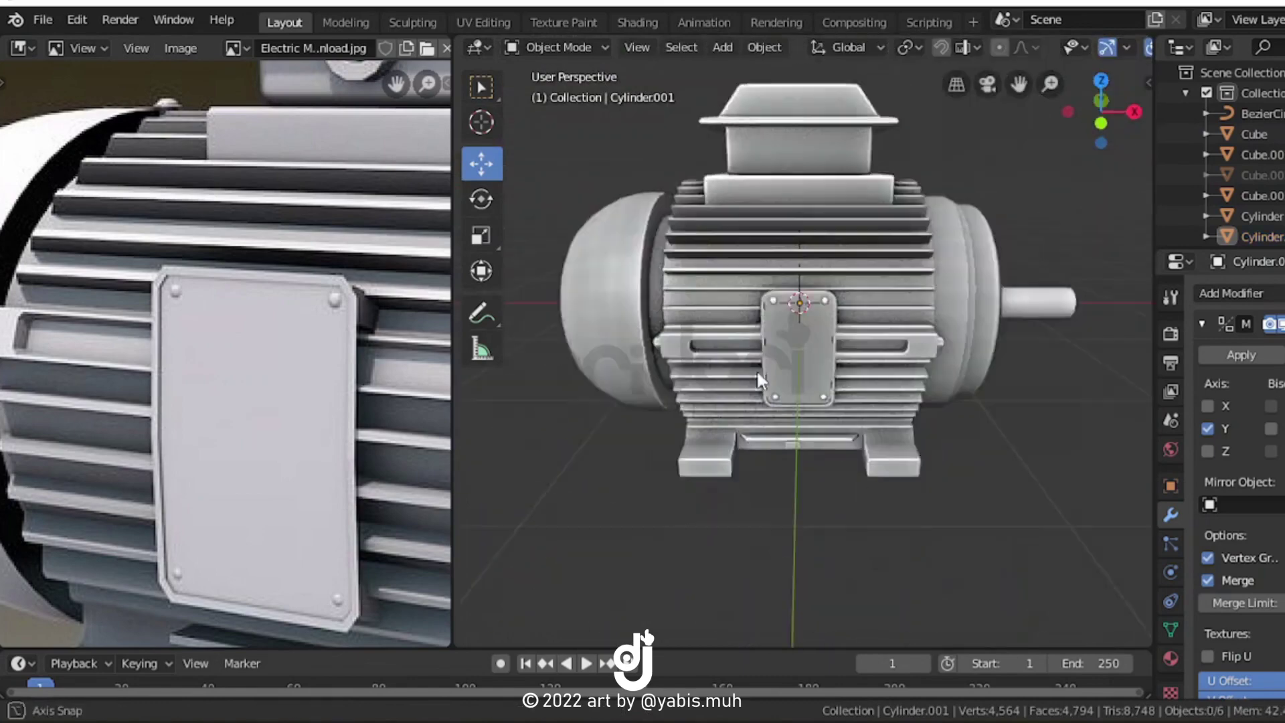
scroll(216, 359, "down", 2)
scroll(216, 360, "down", 1)
scroll(241, 387, "down", 2)
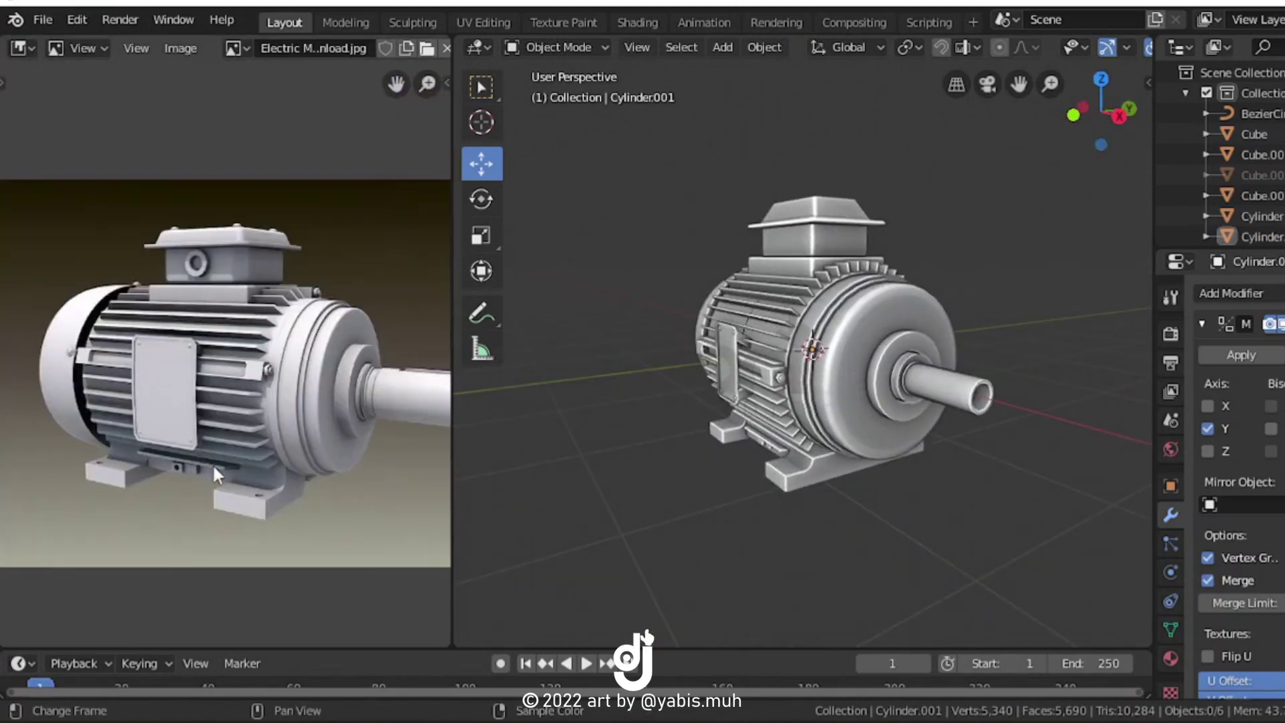
Check the motor from a few angles, then save it as 06_Motor_Electric.blend
scroll(328, 449, "down", 3)
middle_click_drag(301, 450, 415, 455)
scroll(743, 374, "up", 3)
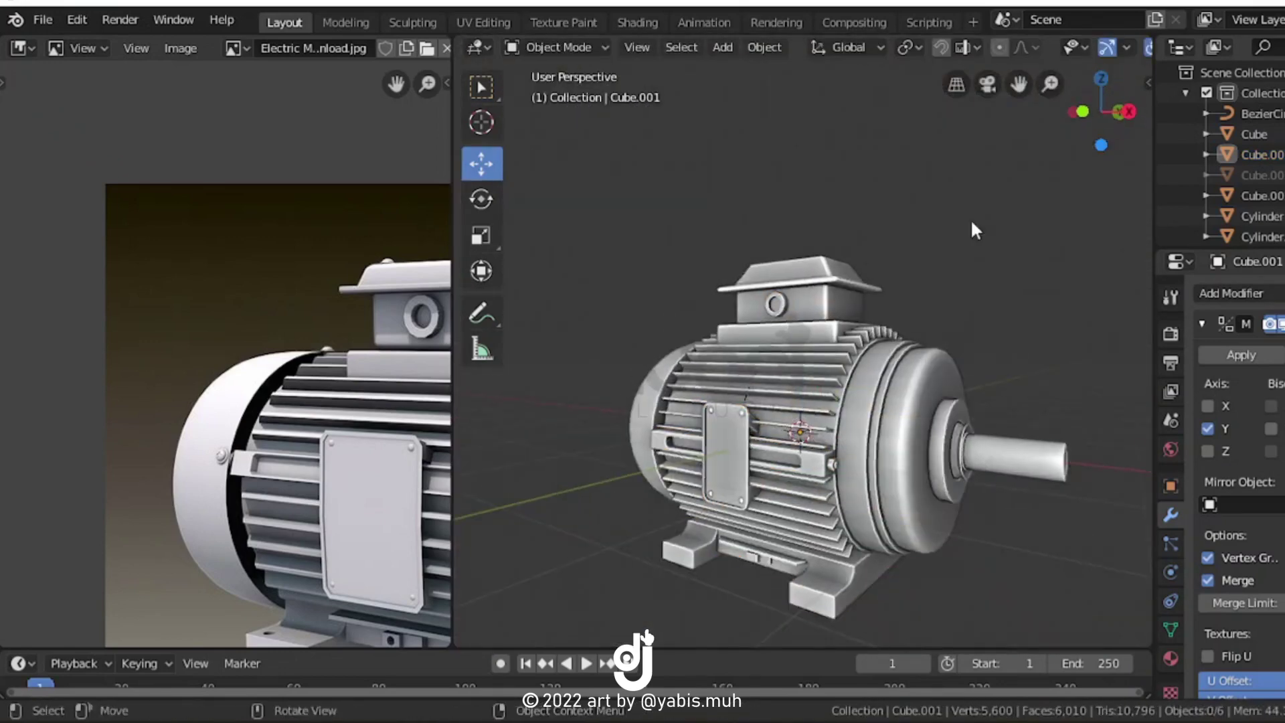
mouse_move(929, 226)
middle_mouse_down()
mouse_move(878, 244)
mouse_move(914, 280)
middle_mouse_up()
key("ctrl+s")
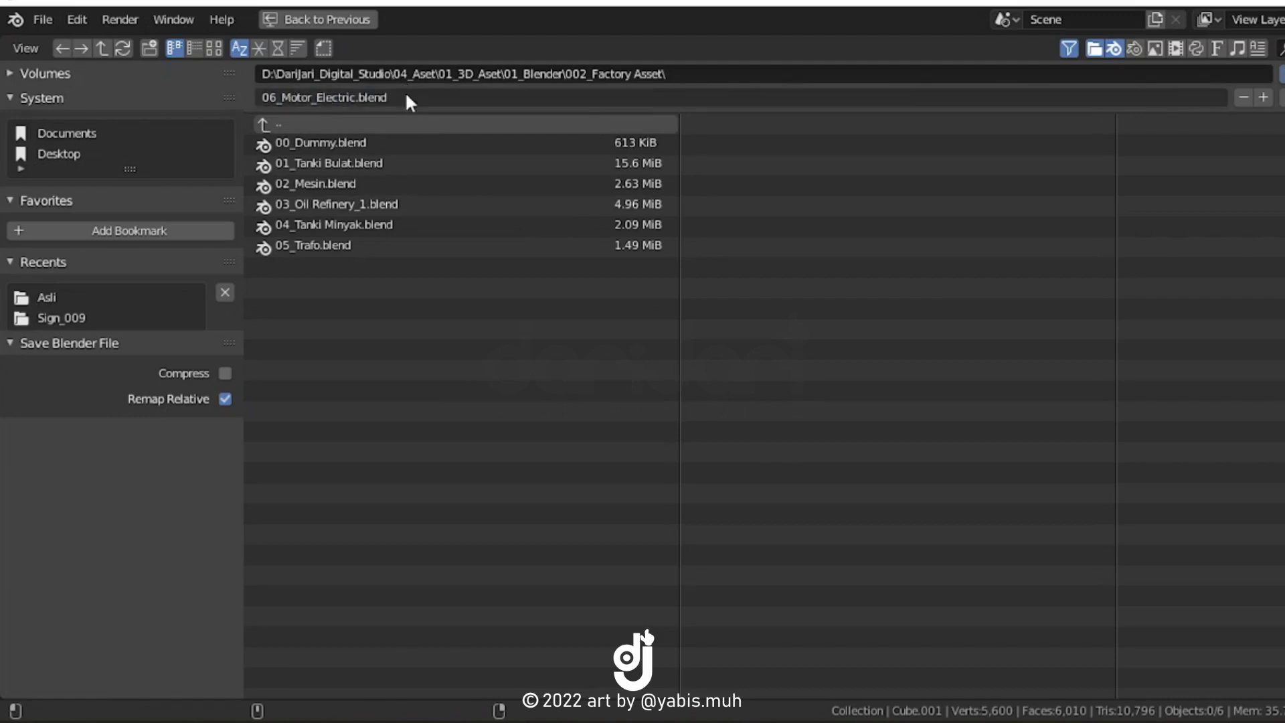
key("Return")
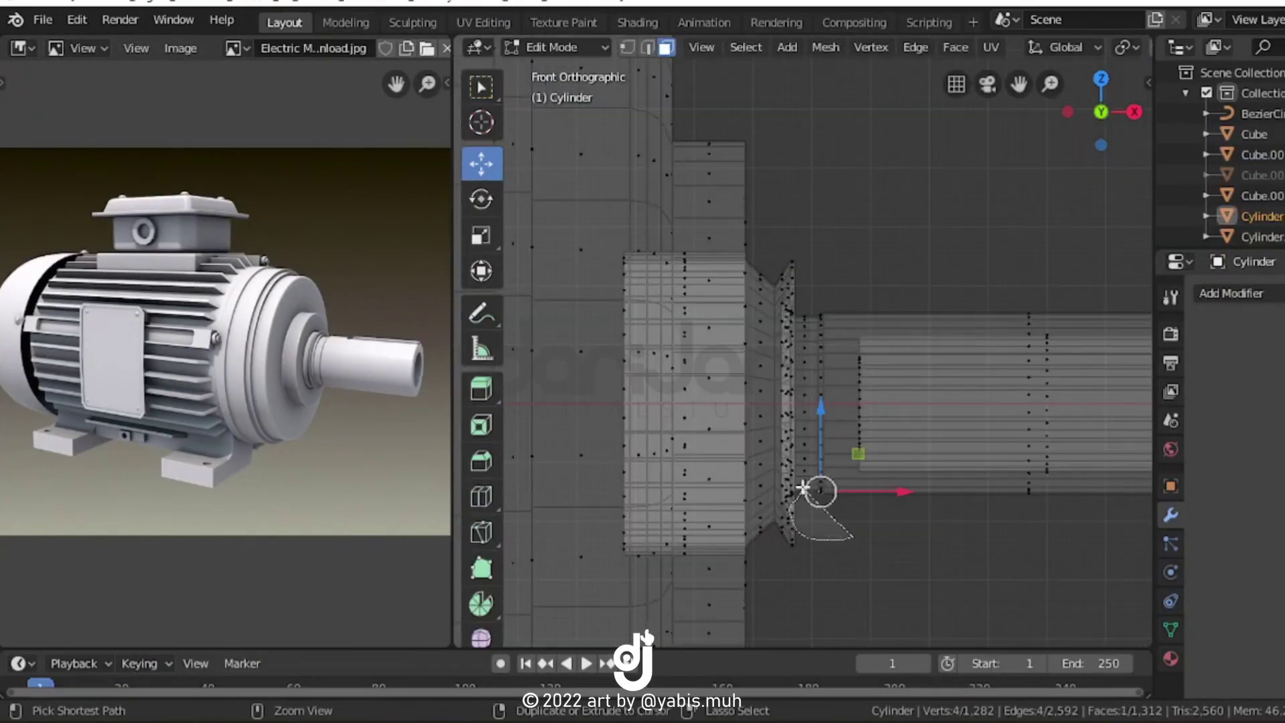
Select a ring of faces around the shaft and try moving it along X
right_click_drag(769, 314, 1098, 527, "ctrl")
middle_click_drag(1098, 527, 754, 459)
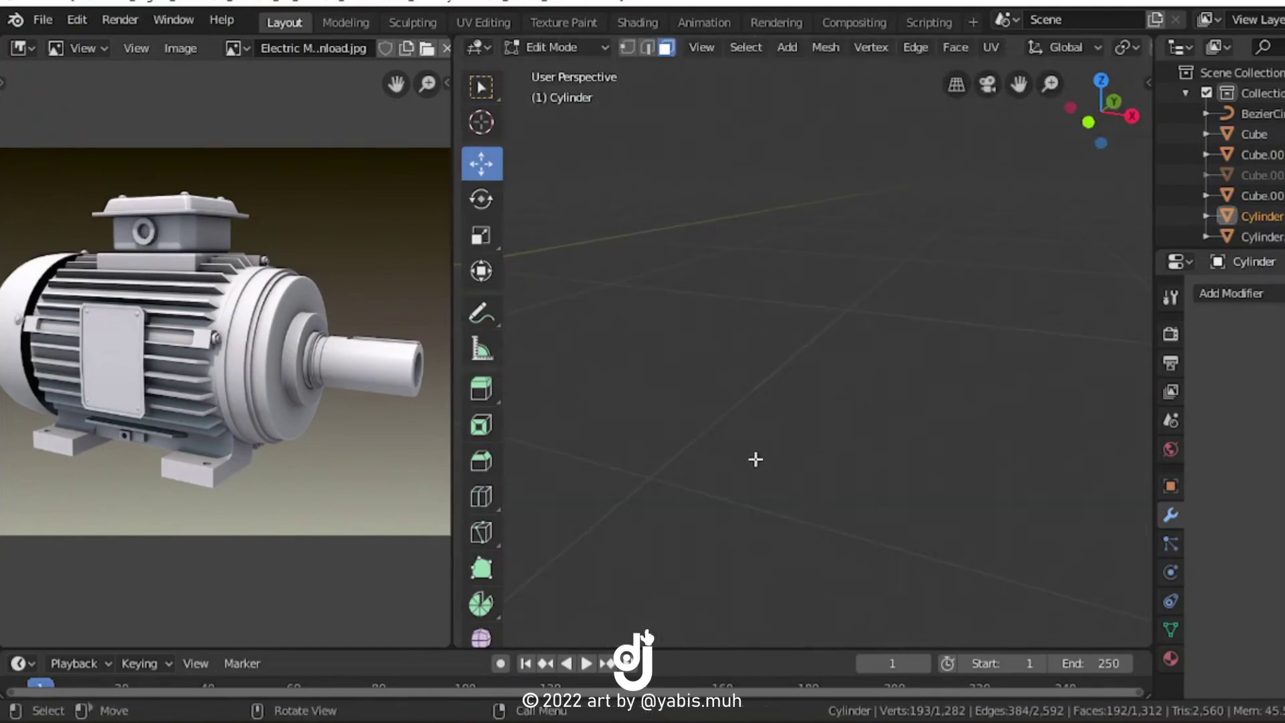
left_click(783, 287, "ctrl")
middle_click_drag(783, 288, 750, 350)
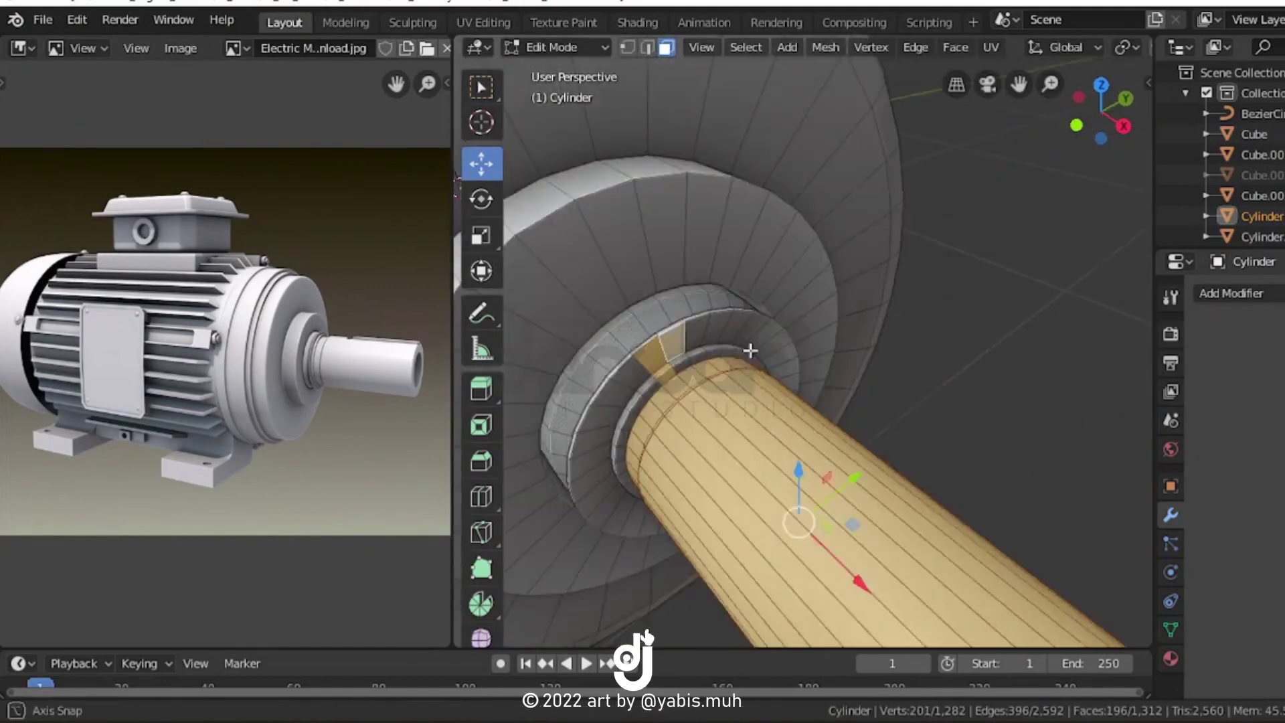
left_click(660, 369, "ctrl")
mouse_move(660, 368)
middle_mouse_down()
mouse_move(711, 346)
mouse_move(854, 465)
mouse_move(861, 373)
mouse_move(789, 178)
mouse_move(700, 395)
mouse_move(516, 304)
mouse_move(531, 388)
mouse_move(736, 301)
mouse_move(971, 235)
mouse_move(803, 281)
mouse_move(669, 287)
mouse_move(676, 398)
mouse_move(663, 415)
mouse_move(663, 402)
mouse_move(875, 264)
mouse_move(803, 201)
middle_mouse_up()
key("g")
key("x")
right_click(584, 395)
Reselect the full ring at the shaft base and switch to face select
scroll(331, 364, "up", 3)
left_click(565, 397)
key("alt+a")
left_click(657, 288, "ctrl")
key("alt+z")
key("alt+z")
left_click(658, 433, "alt+shift")
left_click(662, 402, "alt+shift")
left_click(665, 46)
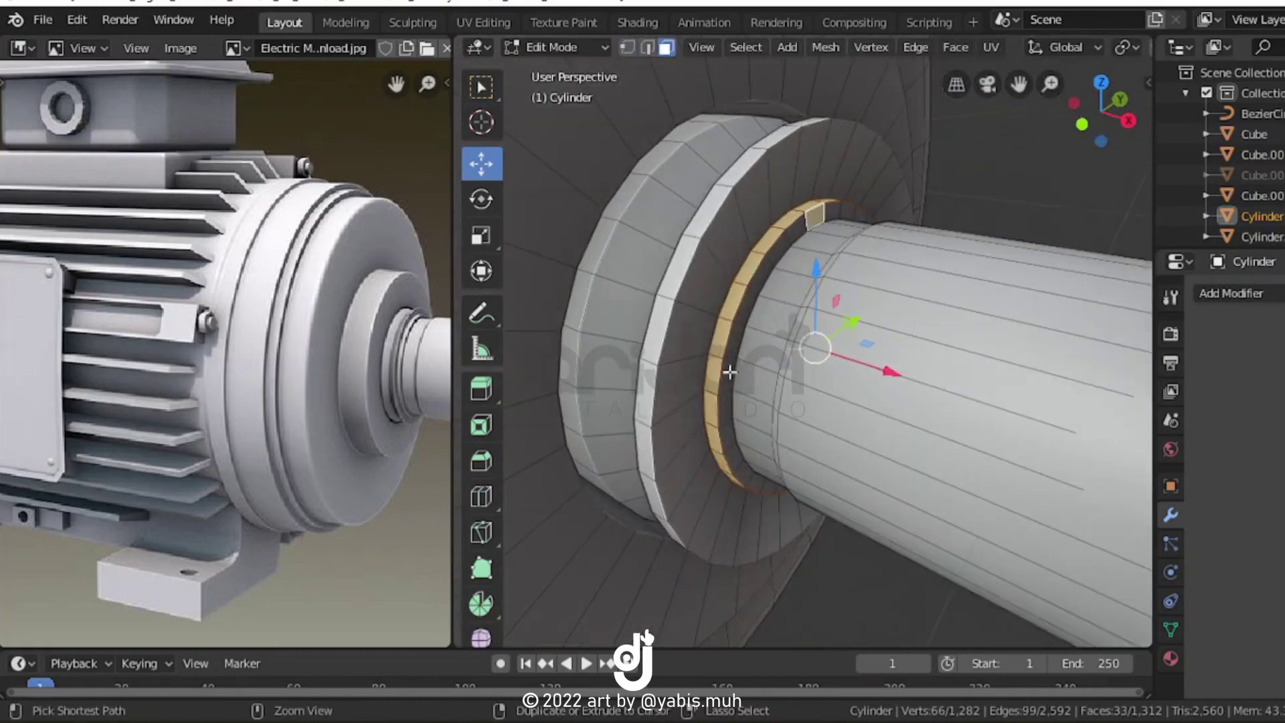
mouse_move(732, 367)
middle_mouse_down()
mouse_move(740, 450)
mouse_move(924, 436)
mouse_move(954, 302)
mouse_move(854, 197)
mouse_move(818, 200)
mouse_move(825, 351)
mouse_move(727, 323)
middle_mouse_up()
Move the shaft-base face ring, leave Edit Mode and save the motor file
key("alt+z")
key("alt+z")
key("g")
key("Tab")
scroll(851, 193, "down", 3)
key("ctrl+s")
scroll(727, 323, "up", 3)
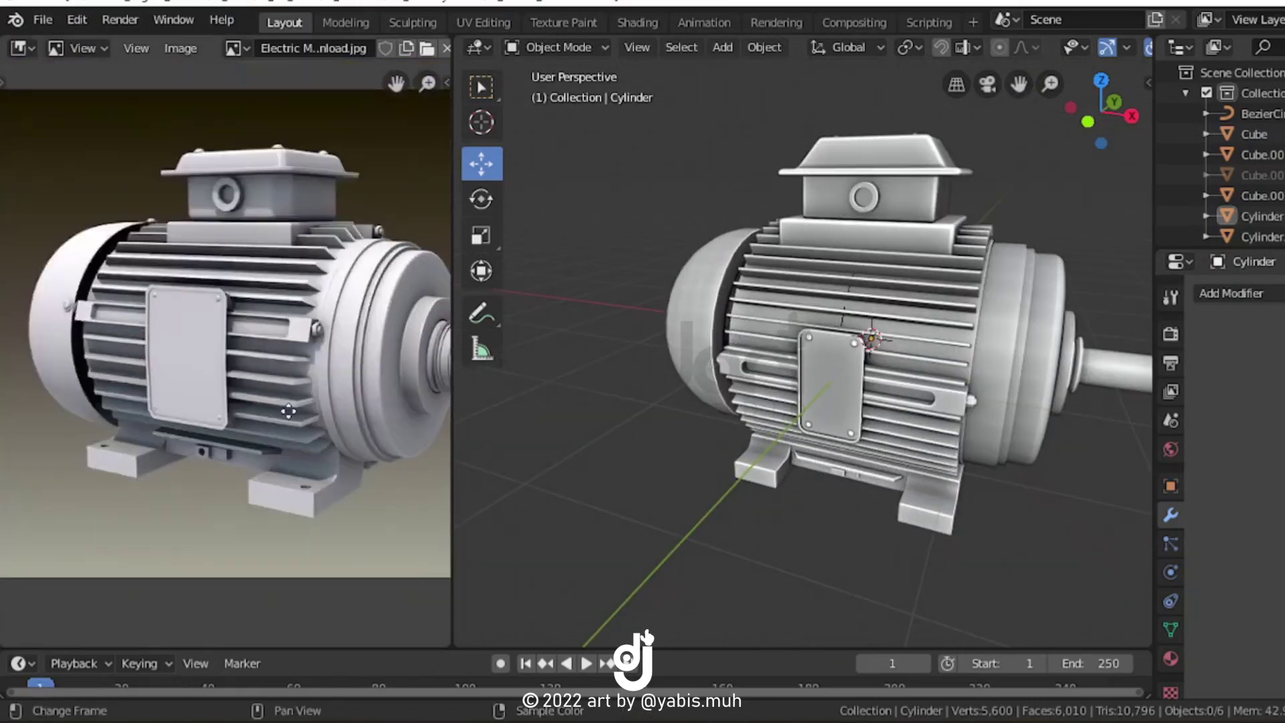
mouse_move(727, 324)
middle_mouse_down()
mouse_move(954, 304)
mouse_move(918, 206)
middle_mouse_up()
Add a new cylinder and scale it up beside the motor
key("shift+a")
key("Escape")
key("shift+a")
left_click(960, 344)
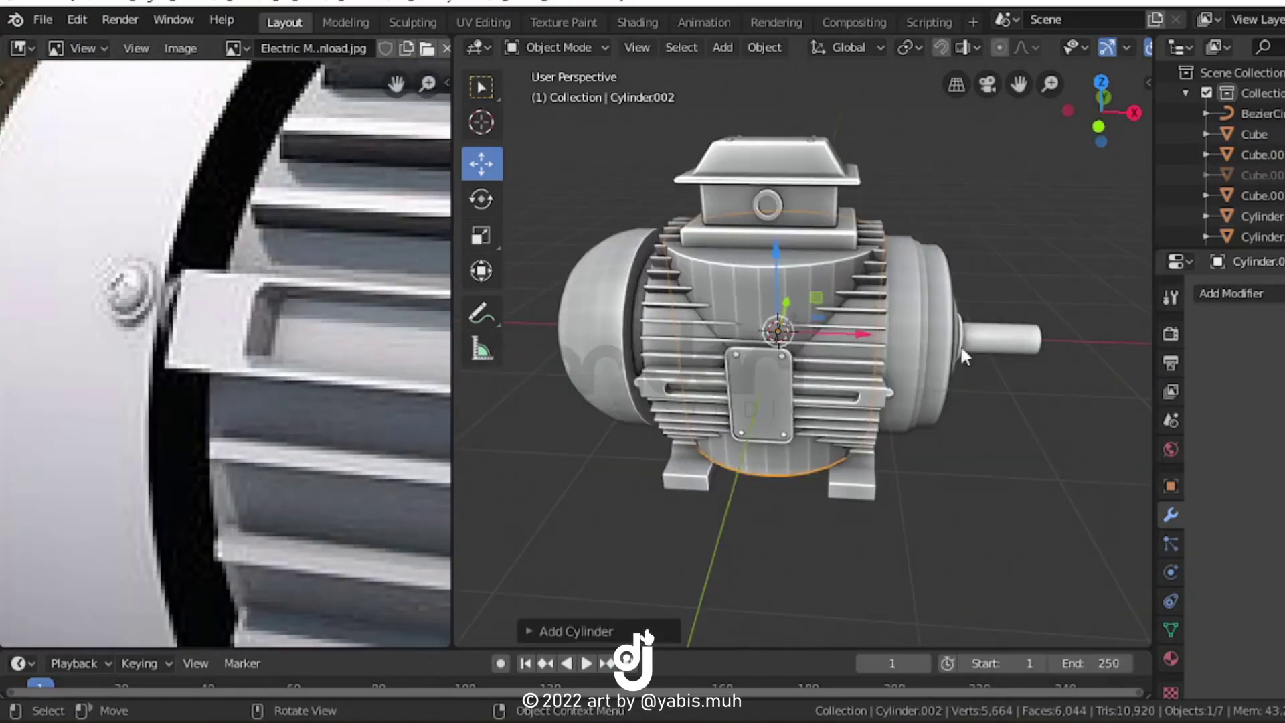
middle_click_drag(960, 344, 1122, 324)
left_click(1171, 629)
key("s")
left_click(810, 435)
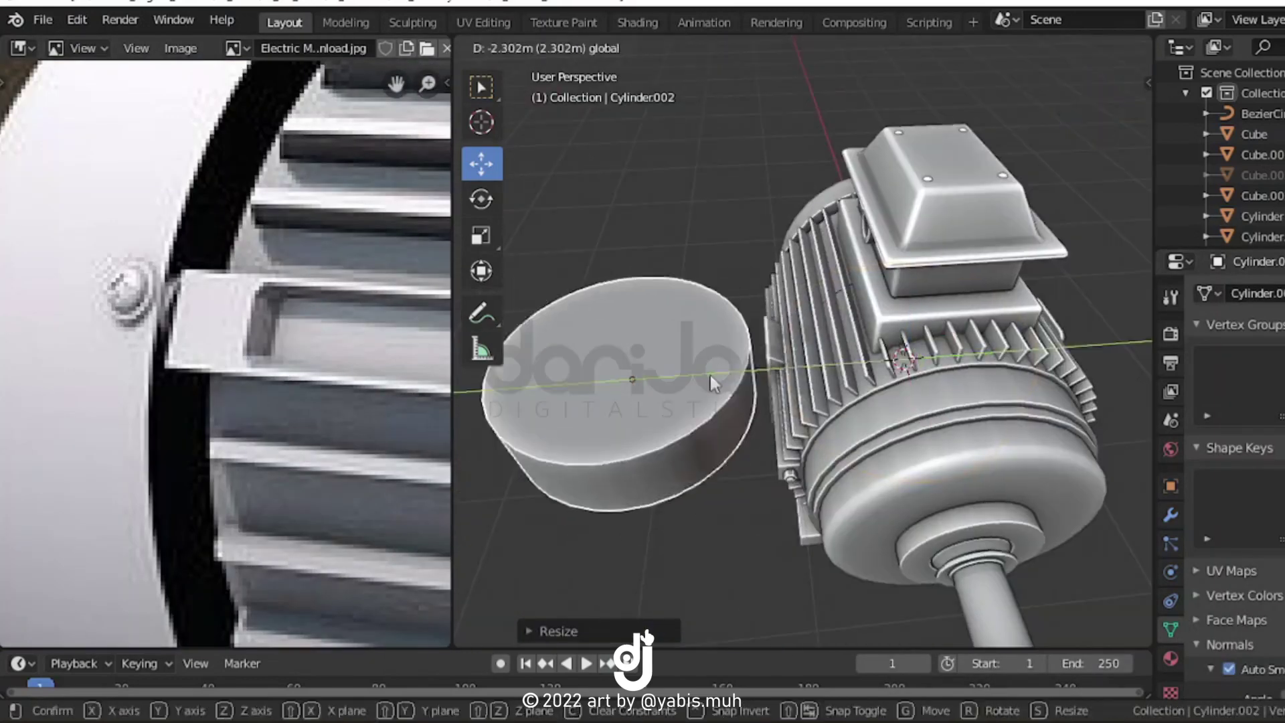
Inset the new cylinder's top face in Edit Mode
key("Tab")
key("alt+z")
left_click(739, 435)
key("i")
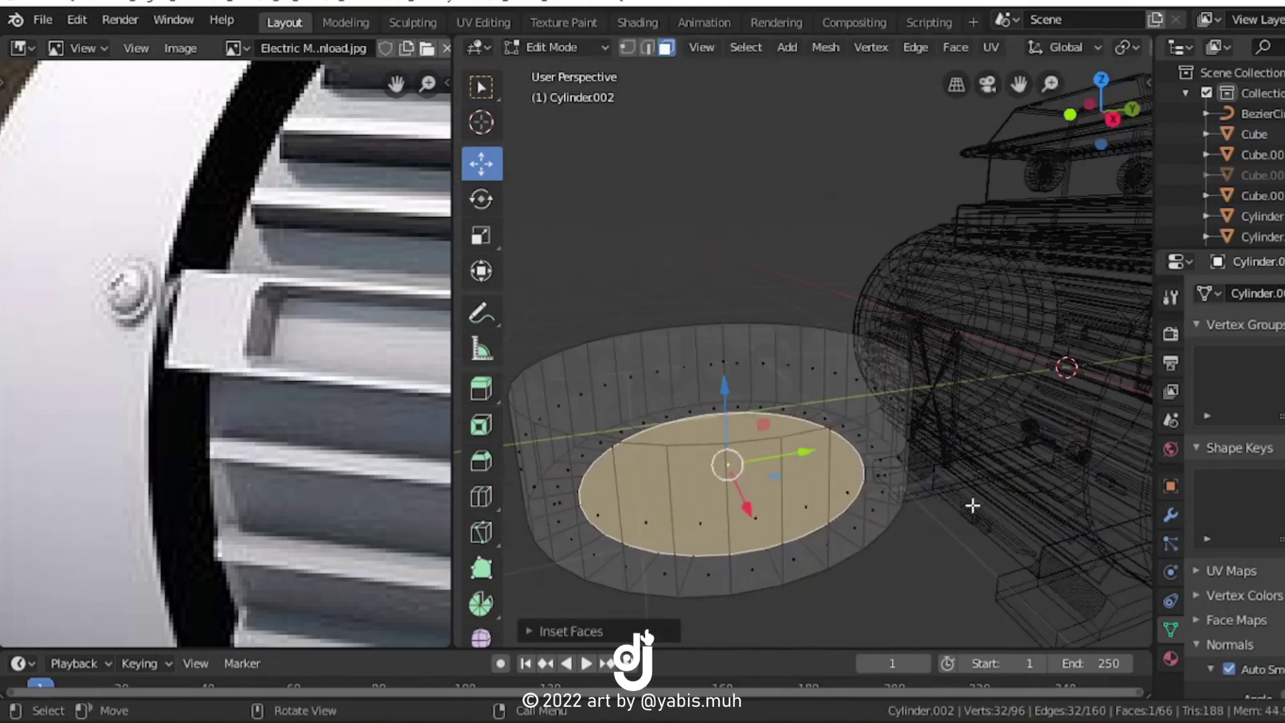
key("alt+z")
key("i")
left_click(1084, 533)
key("alt+z")
key("alt+z")
key("e")
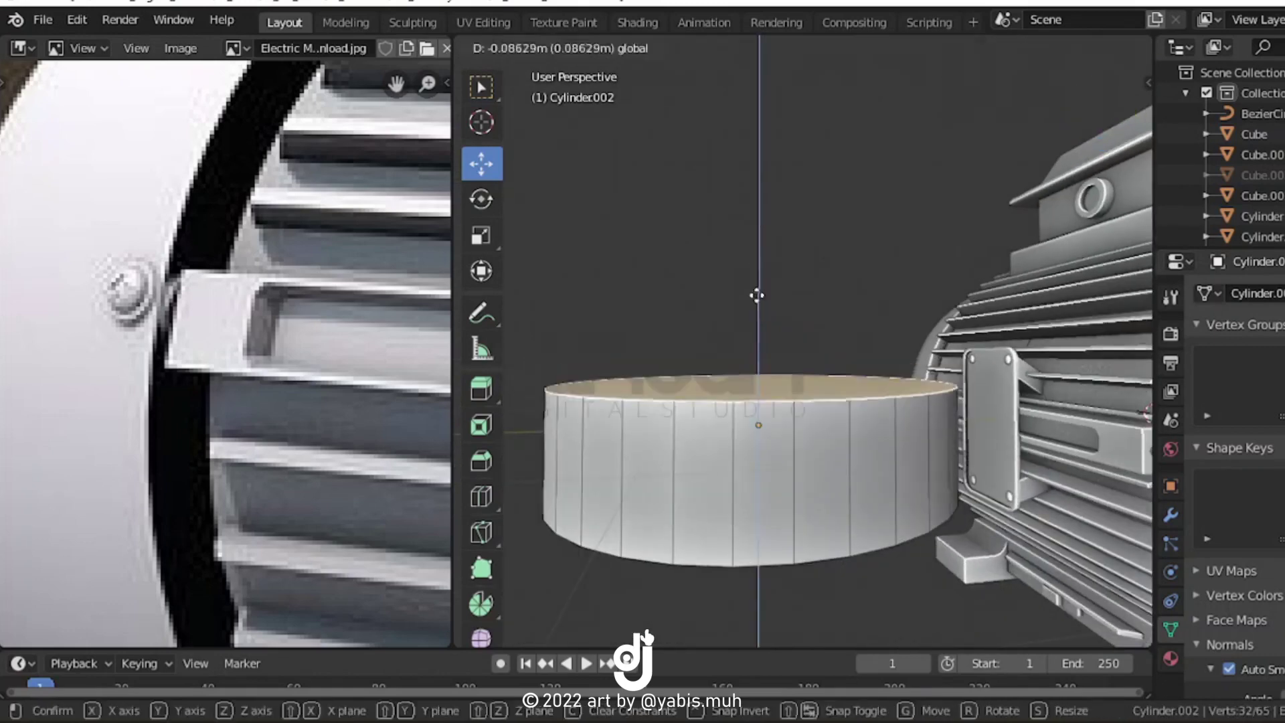
Inset again and extrude the top face upward, then scale it smaller
middle_click_drag(799, 562, 937, 469)
key("i")
left_click(937, 469)
key("e")
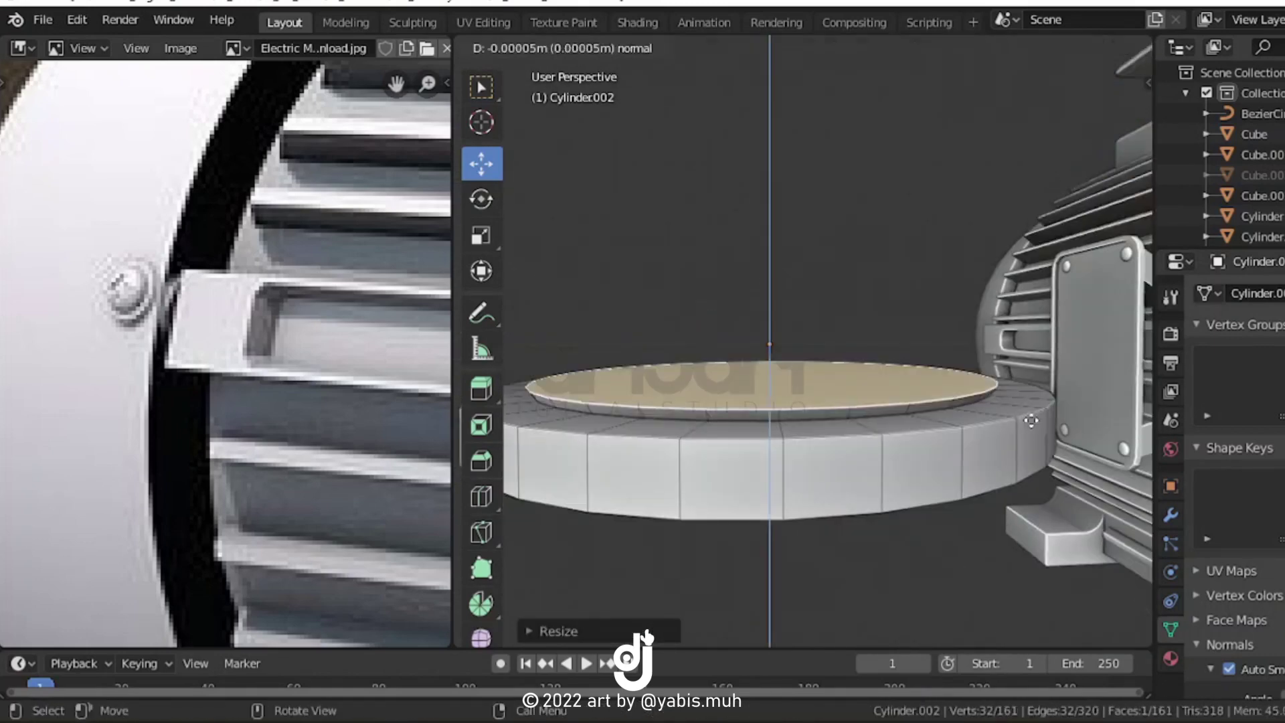
left_click(989, 435)
key("KP_3")
key("s")
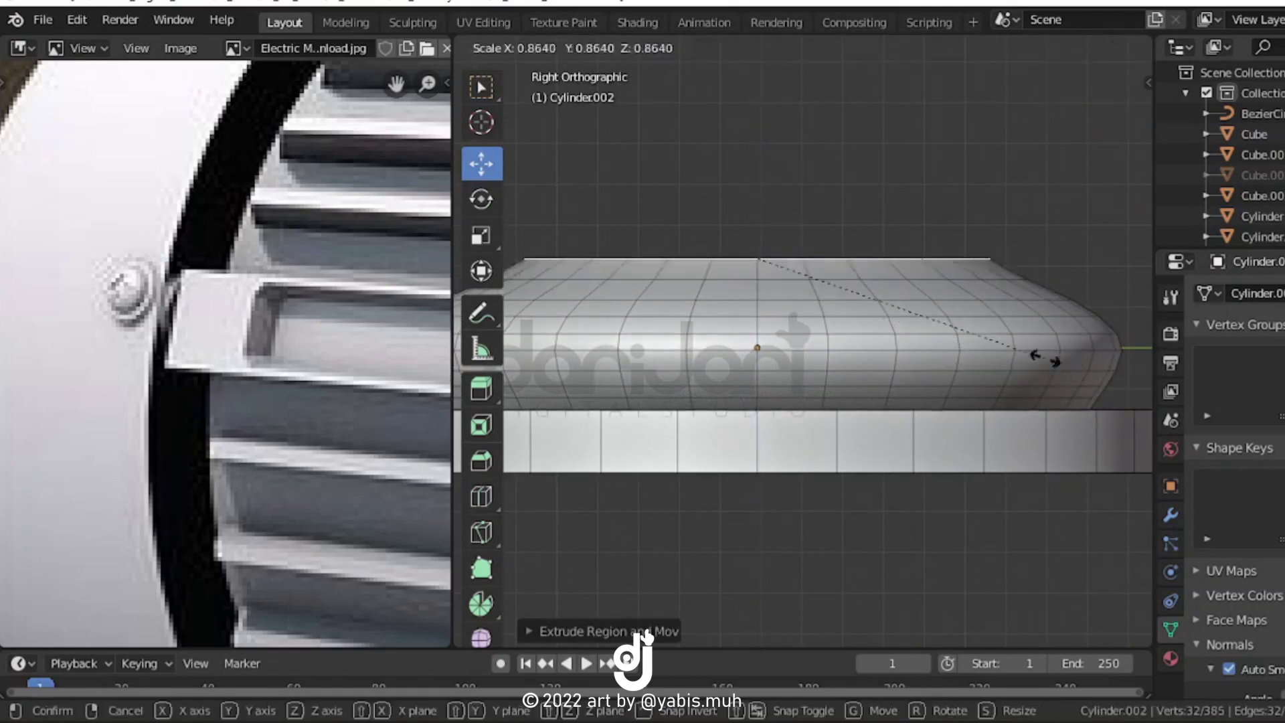
left_click(896, 291)
mouse_move(897, 291)
middle_mouse_down()
mouse_move(964, 436)
mouse_move(955, 467)
mouse_move(1002, 405)
mouse_move(992, 386)
middle_mouse_up()
Extrude and narrow the top once more to form a rounded dome
key("s")
left_click(993, 428)
scroll(993, 428, "up", 3)
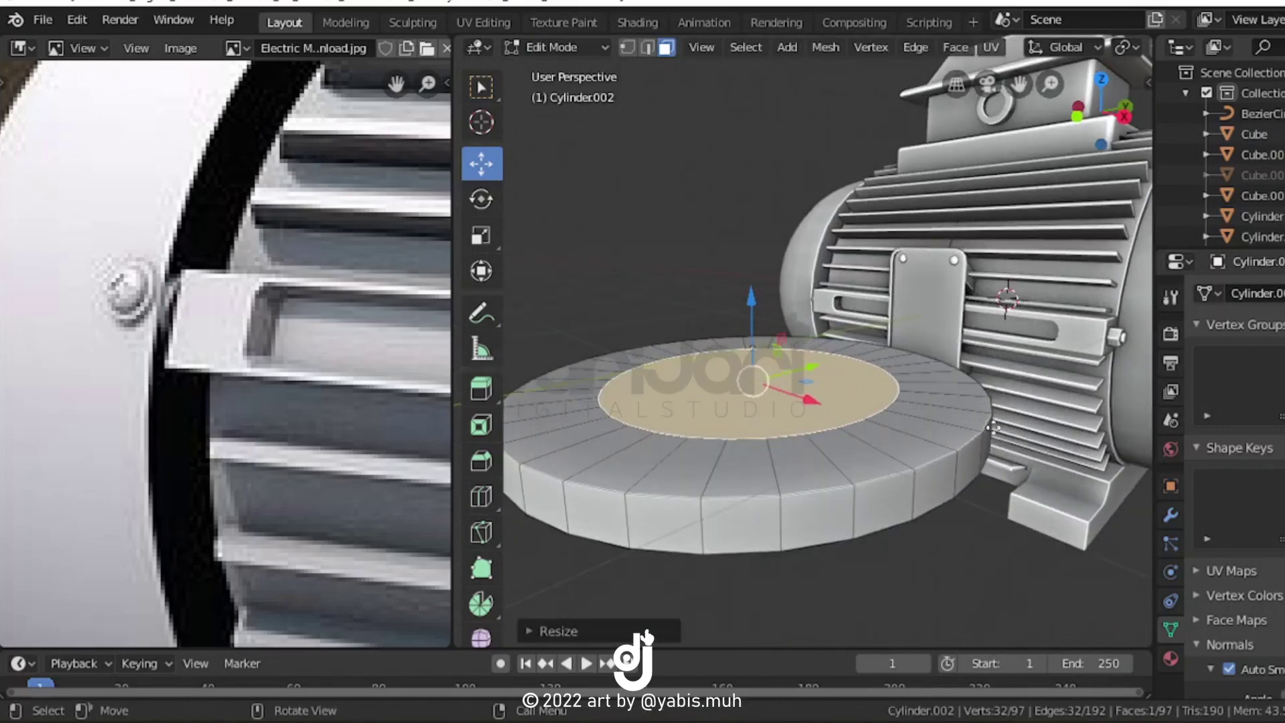
key("Escape")
key("e")
key("KP_3")
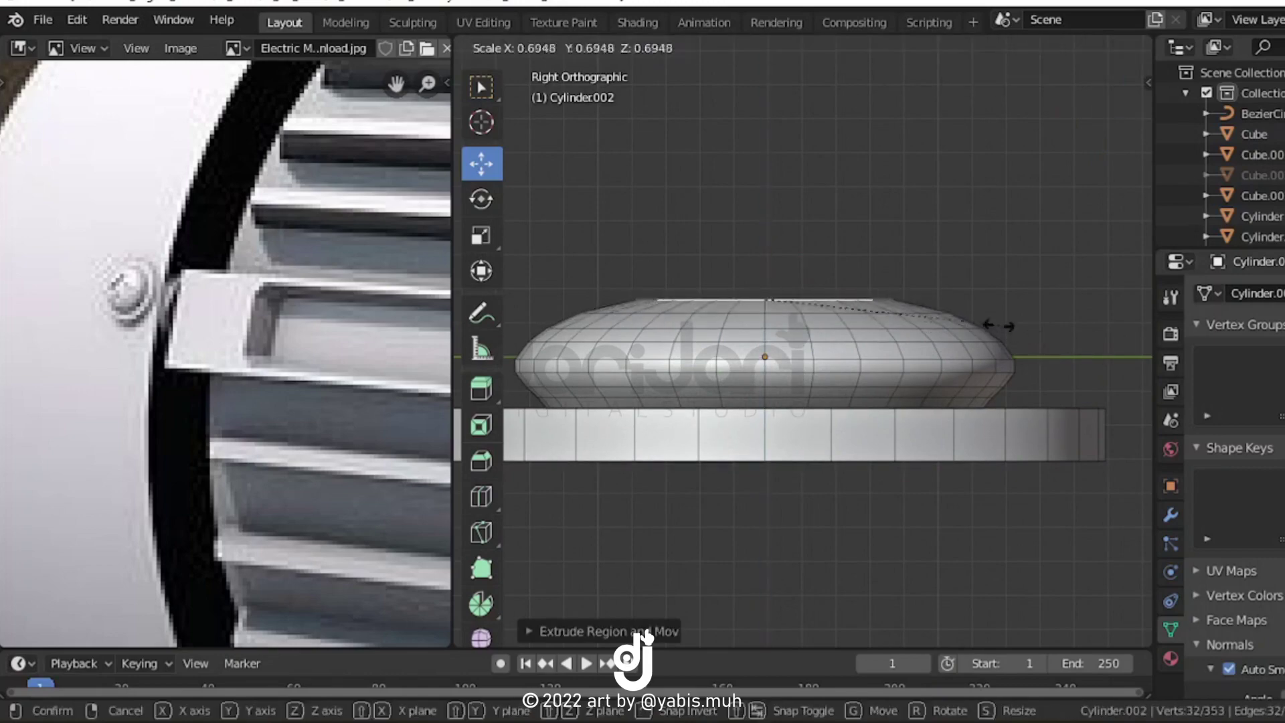
left_click(922, 300)
mouse_move(923, 299)
middle_mouse_down()
mouse_move(924, 272)
mouse_move(829, 330)
middle_mouse_up()
Return to Object Mode and open the disc's modifier list for a Curve modifier
key("Tab")
scroll(924, 272, "down", 5)
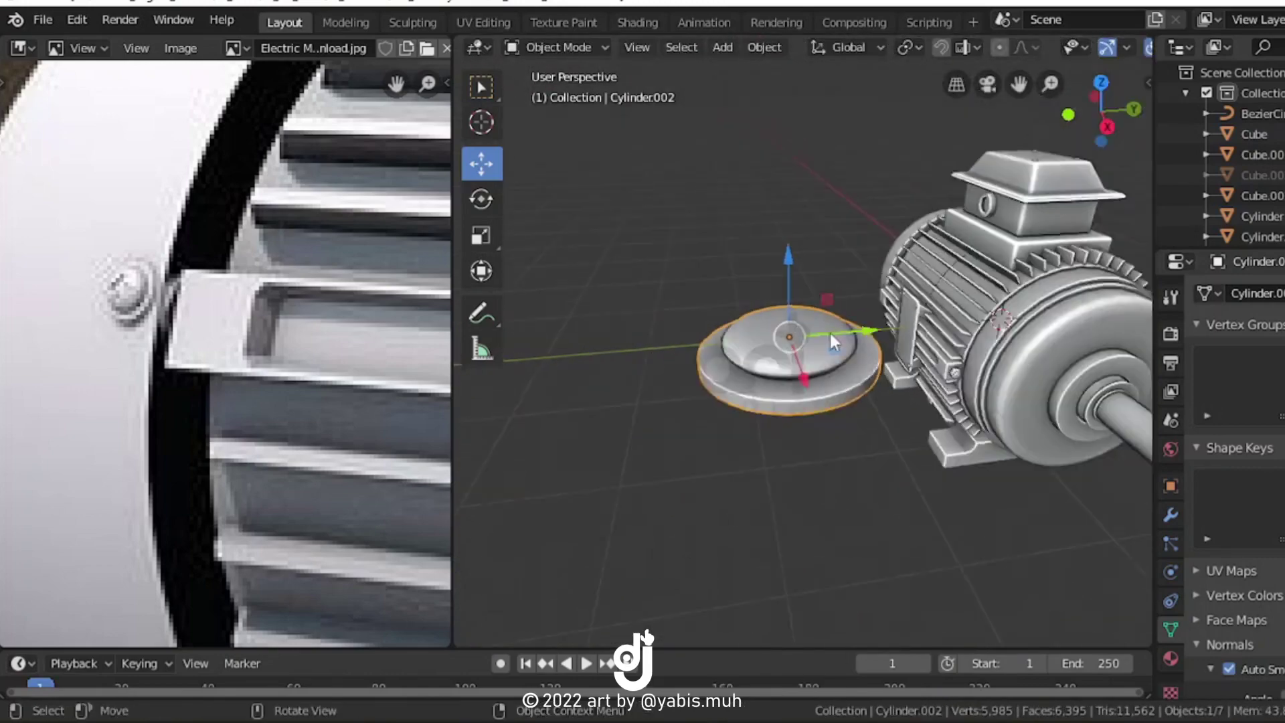
left_click(1170, 515)
left_click(1232, 293)
Bend the bolt array along the Bezier circle with a Curve modifier and apply the disc's transforms
left_click(1151, 378)
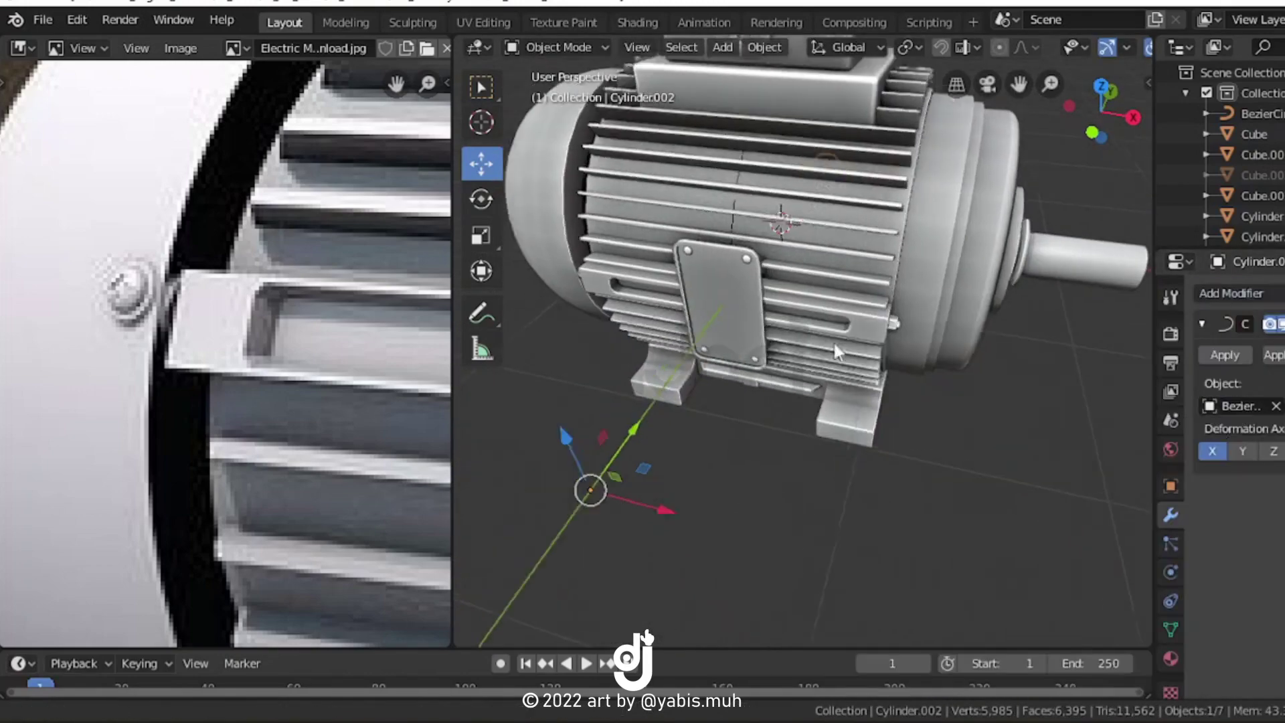
key("shift+z")
middle_click_drag(922, 370, 854, 411)
key("ctrl+a")
left_click(853, 416)
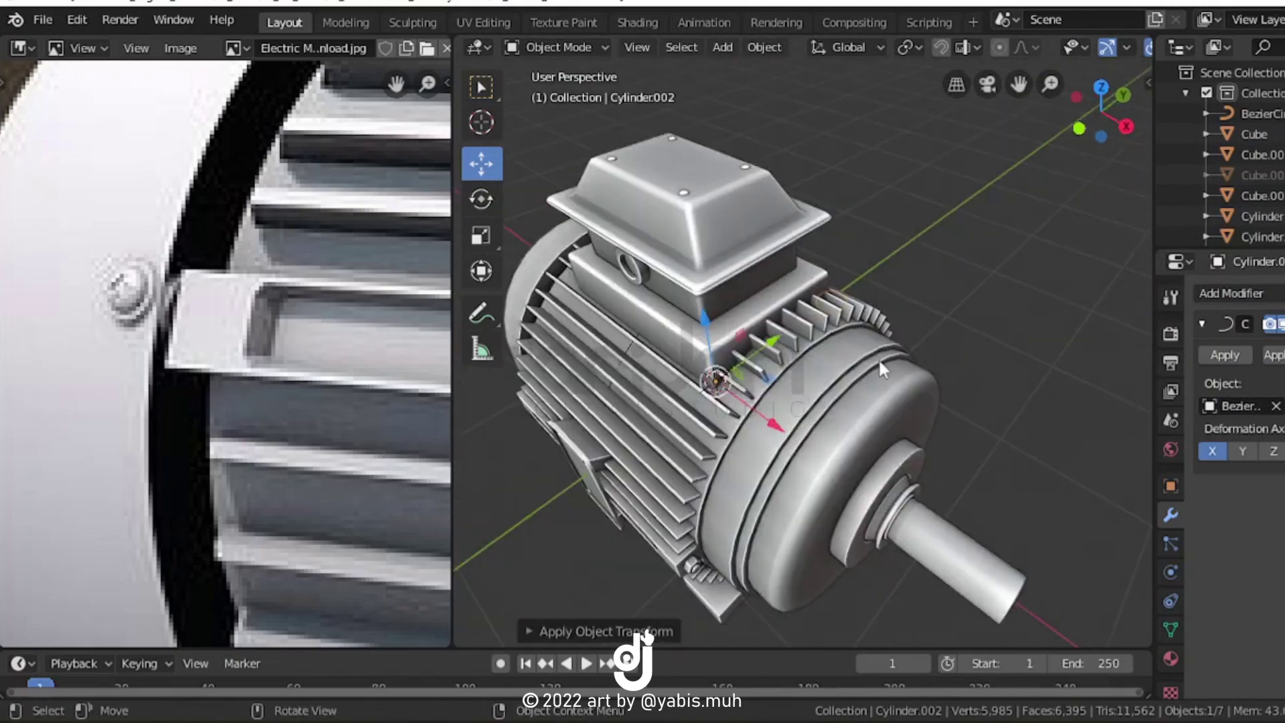
middle_click_drag(878, 357, 765, 440)
left_click(766, 440)
key("shift+z")
scroll(882, 330, "down", 3)
Try rotate, scale and move adjustments on the disc in Edit Mode, cancelling each
key("shift+z")
key("Tab")
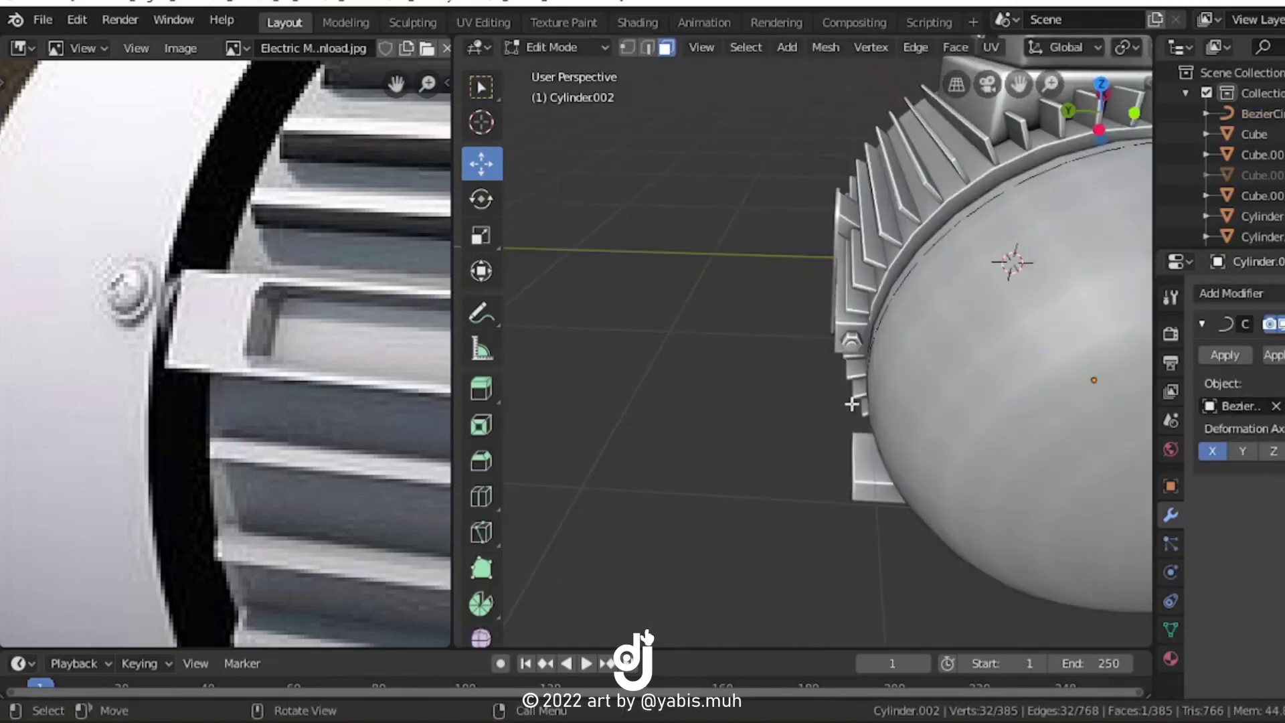
key("r")
key("Escape")
key("Tab")
key("Tab")
middle_click_drag(906, 415, 1021, 350)
key("s")
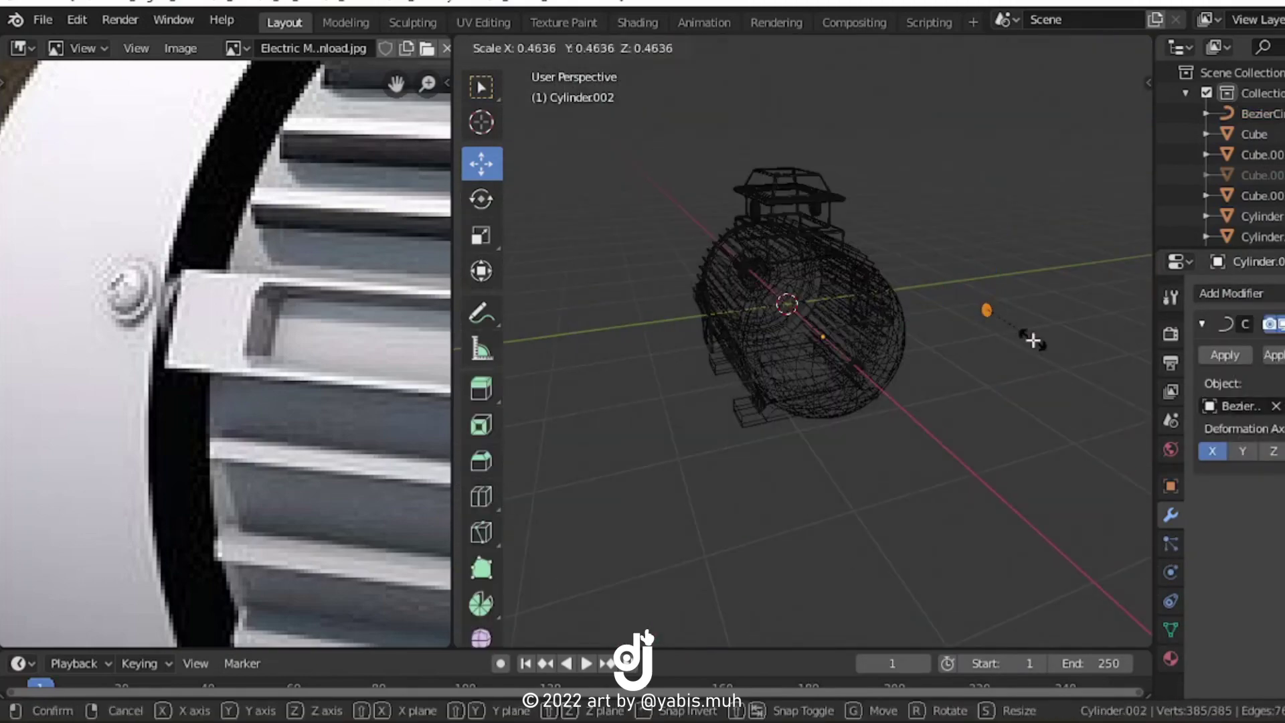
key("g")
key("Escape")
key("shift+z")
key("shift+z")
key("Tab")
key("Tab")
middle_click_drag(926, 373, 809, 346)
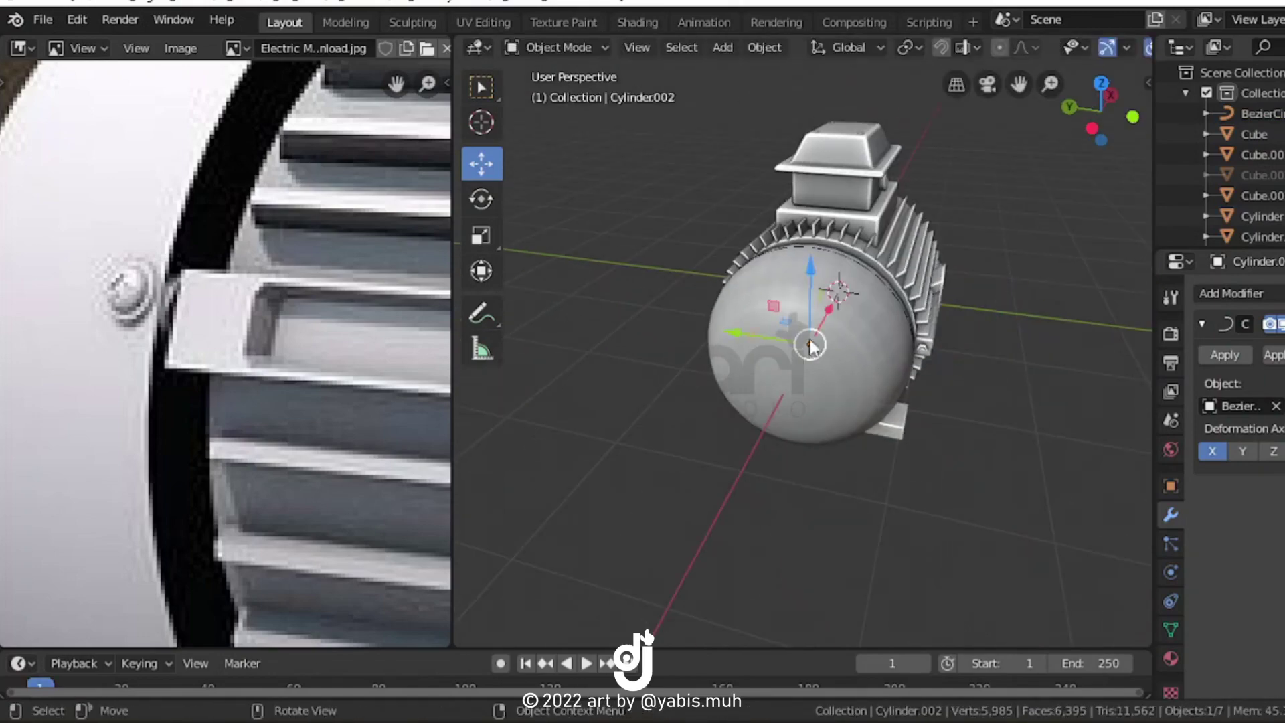
scroll(922, 335, "up", 5)
key("Escape")
Move the bolt ring along the Y axis onto the rear end cover's rim
key("Tab")
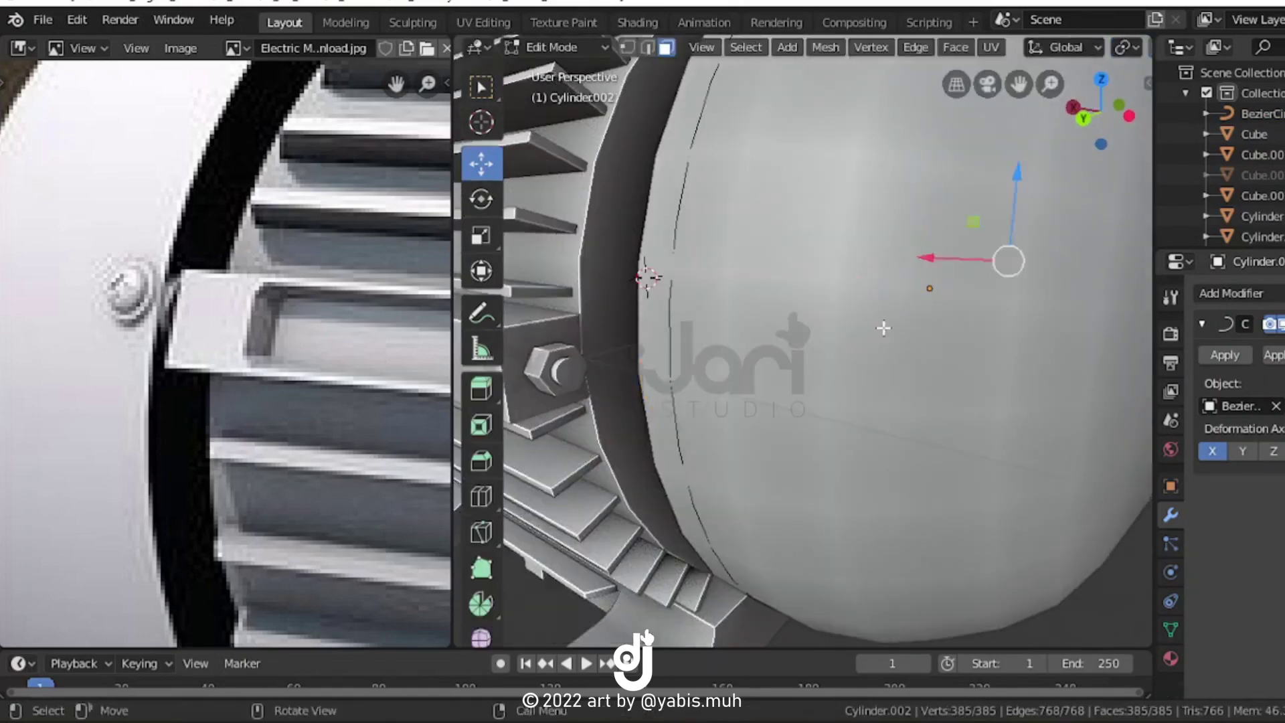
scroll(884, 325, "down", 5)
key("Tab")
key("Tab")
key("g")
key("Escape")
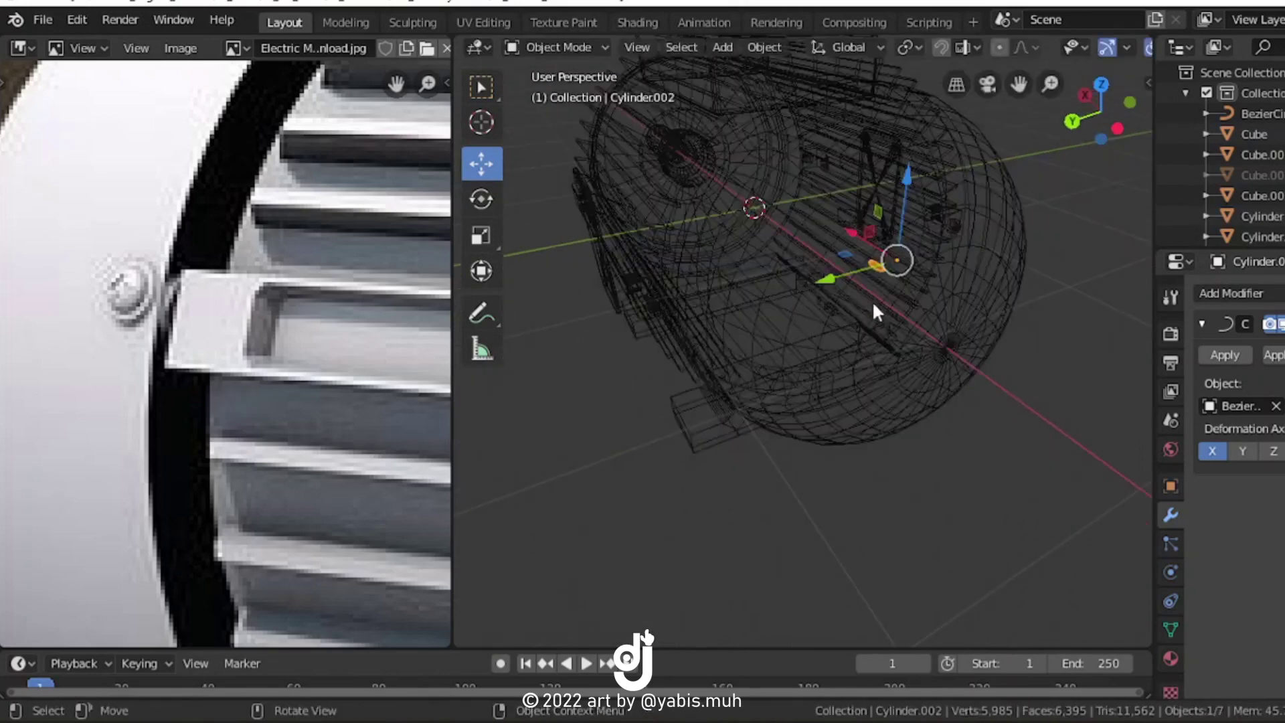
key("g")
left_click(946, 289)
scroll(930, 265, "up", 5)
key("g")
key("y")
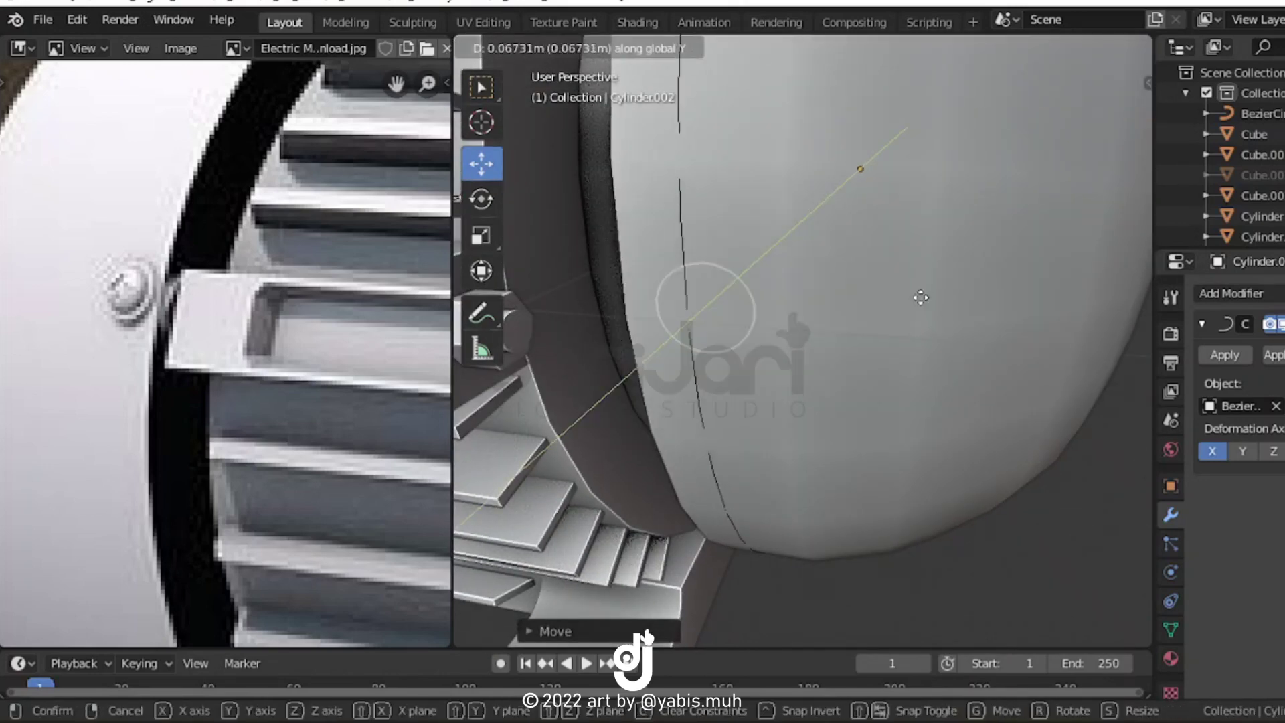
left_click(921, 296)
scroll(939, 328, "down", 3)
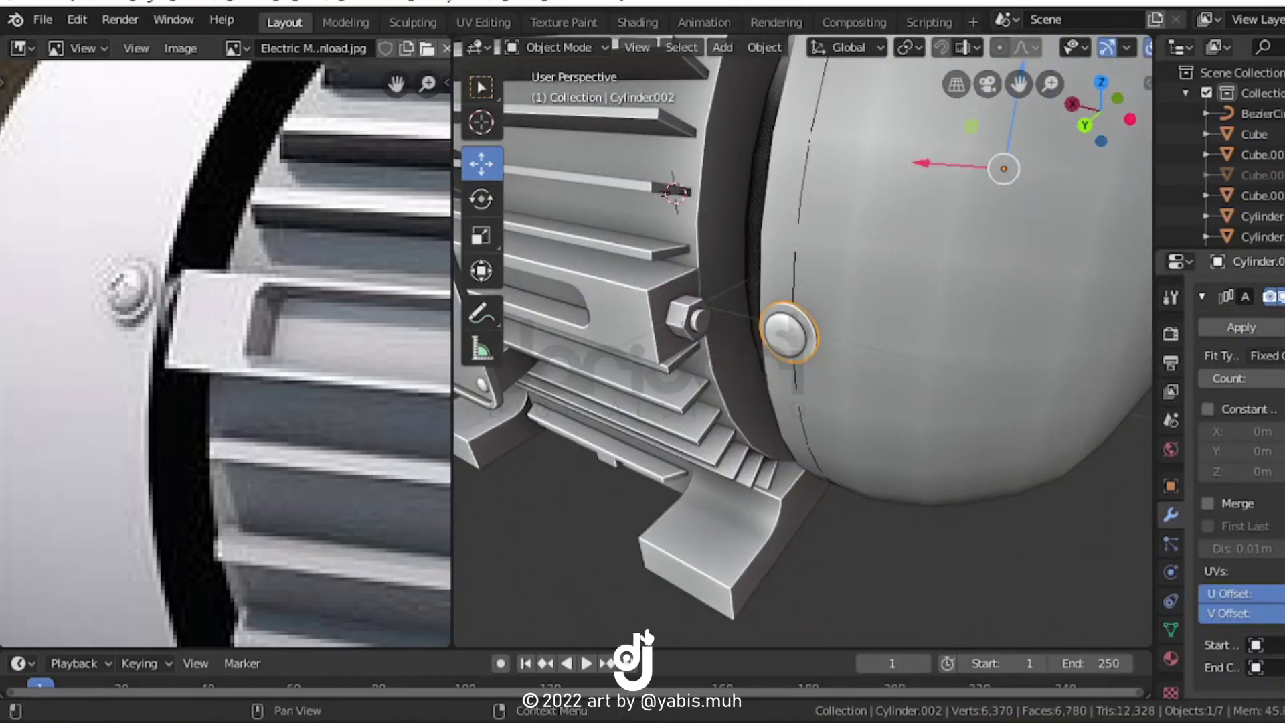
Inspect the bolt ring in wireframe from several angles and save 06_Motor_Electric.blend
middle_click_drag(1141, 486, 1104, 481)
scroll(803, 342, "down", 5)
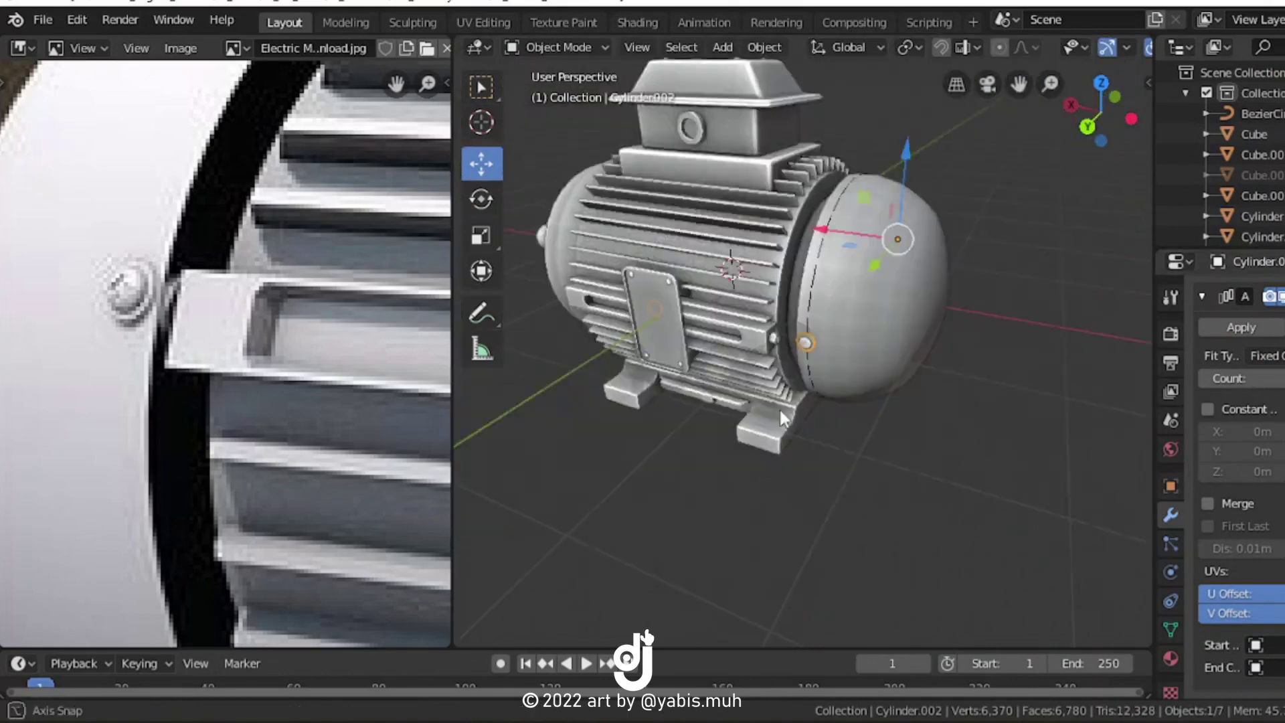
key("shift+z")
middle_click_drag(803, 341, 837, 374)
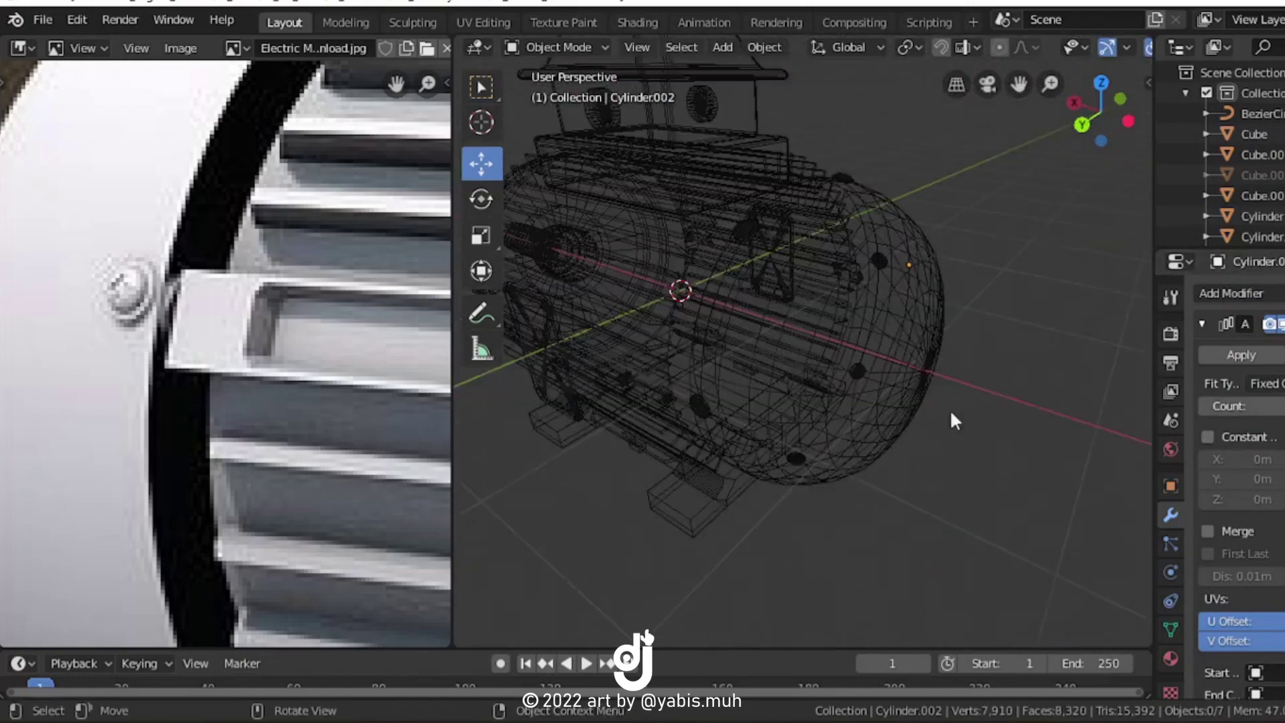
middle_click_drag(951, 413, 836, 408)
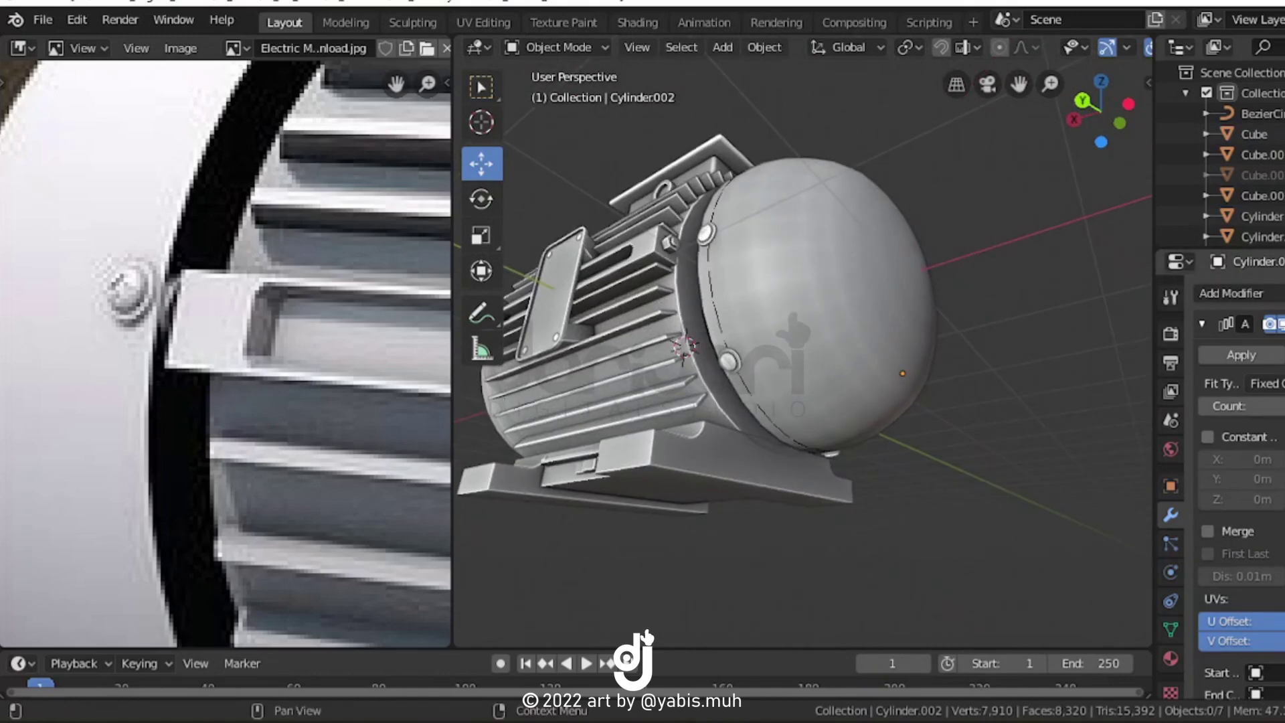
middle_click_drag(825, 424, 683, 540)
scroll(683, 540, "up", 2)
scroll(613, 551, "up", 2)
scroll(594, 490, "down", 4)
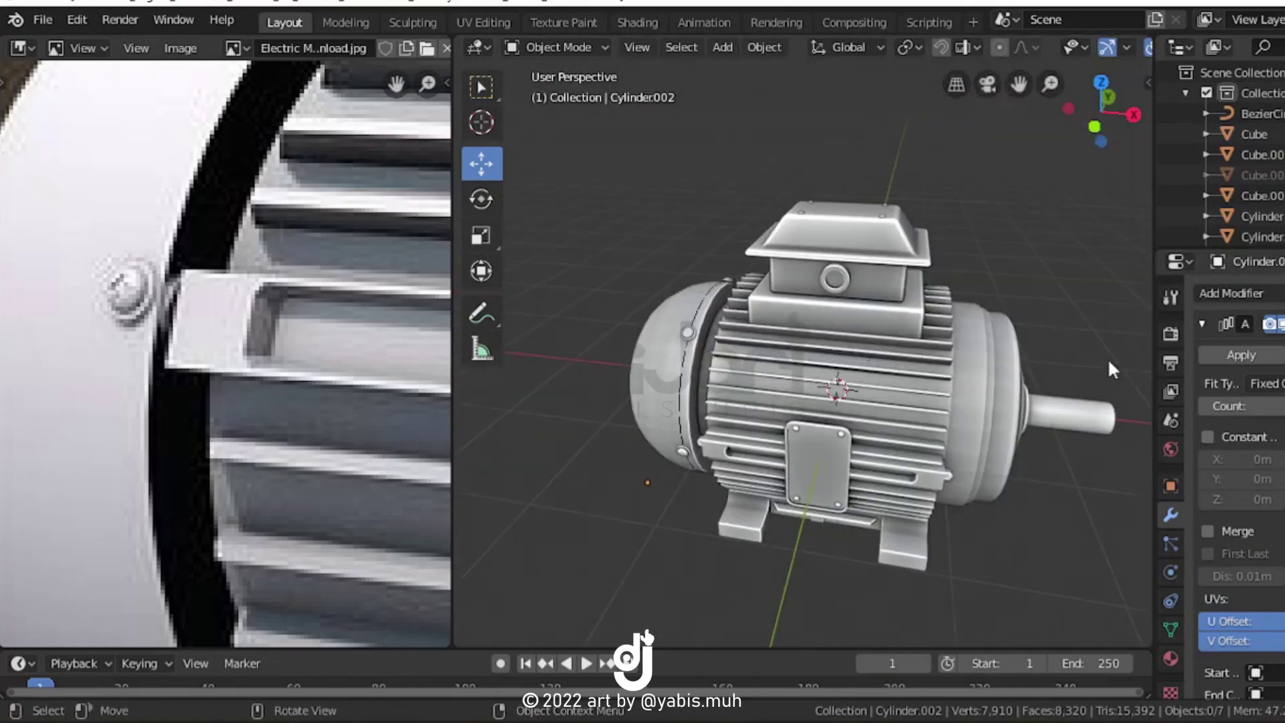
key("ctrl+s")
scroll(320, 467, "down", 3)
scroll(320, 467, "down", 2)
Open the render settings and preview the motor rendered, toggling orthographic and perspective views
left_click(1170, 334)
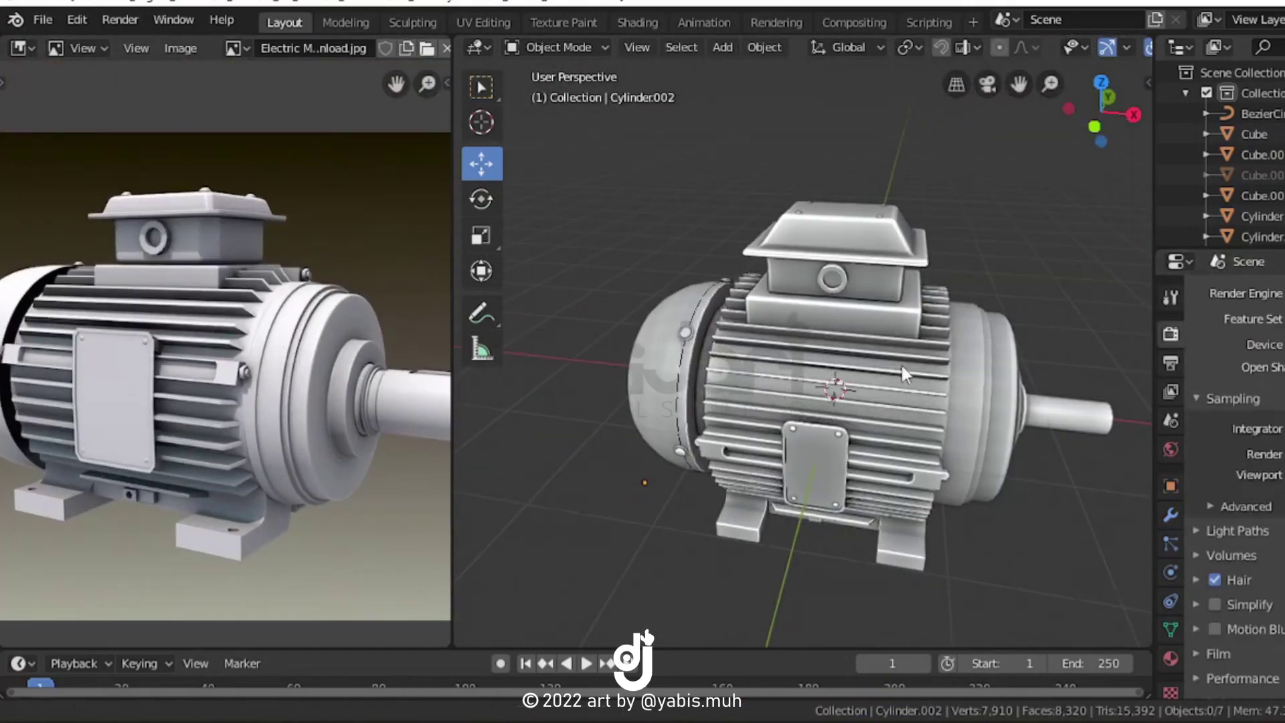
key("z")
left_click(957, 83)
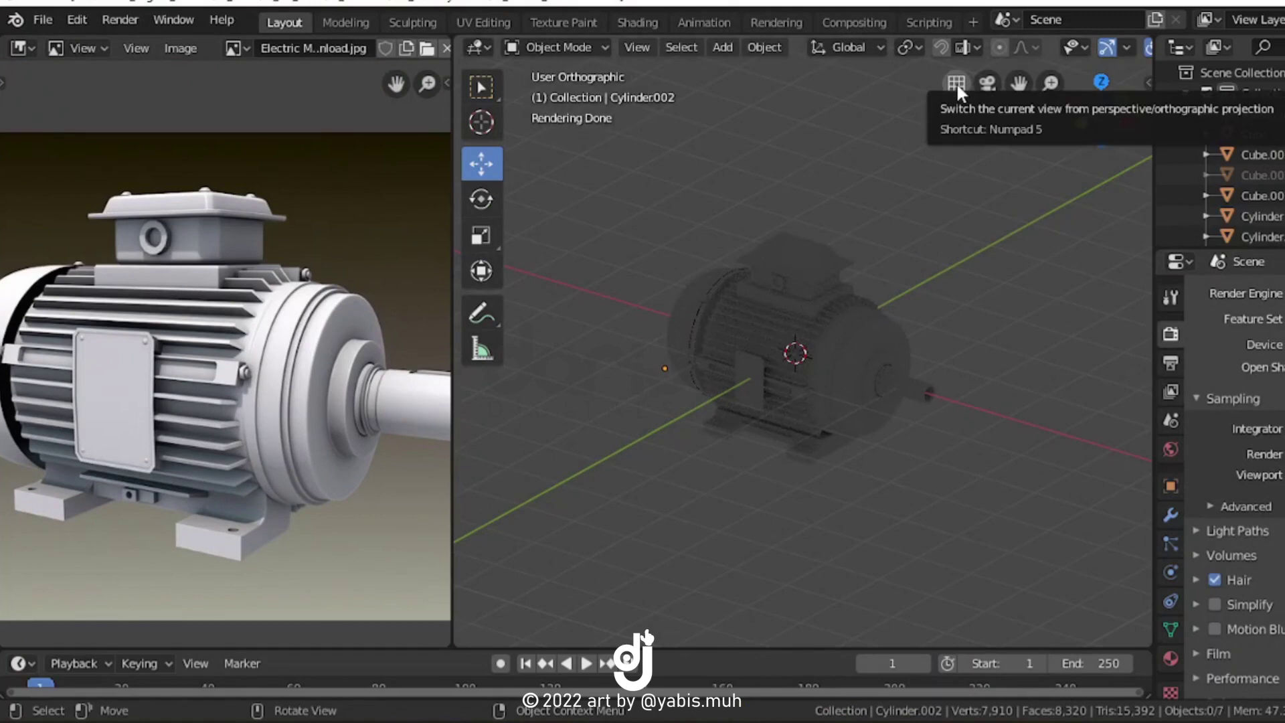
left_click(957, 82)
scroll(736, 335, "up", 4)
scroll(267, 335, "down", 2)
scroll(701, 419, "up", 4)
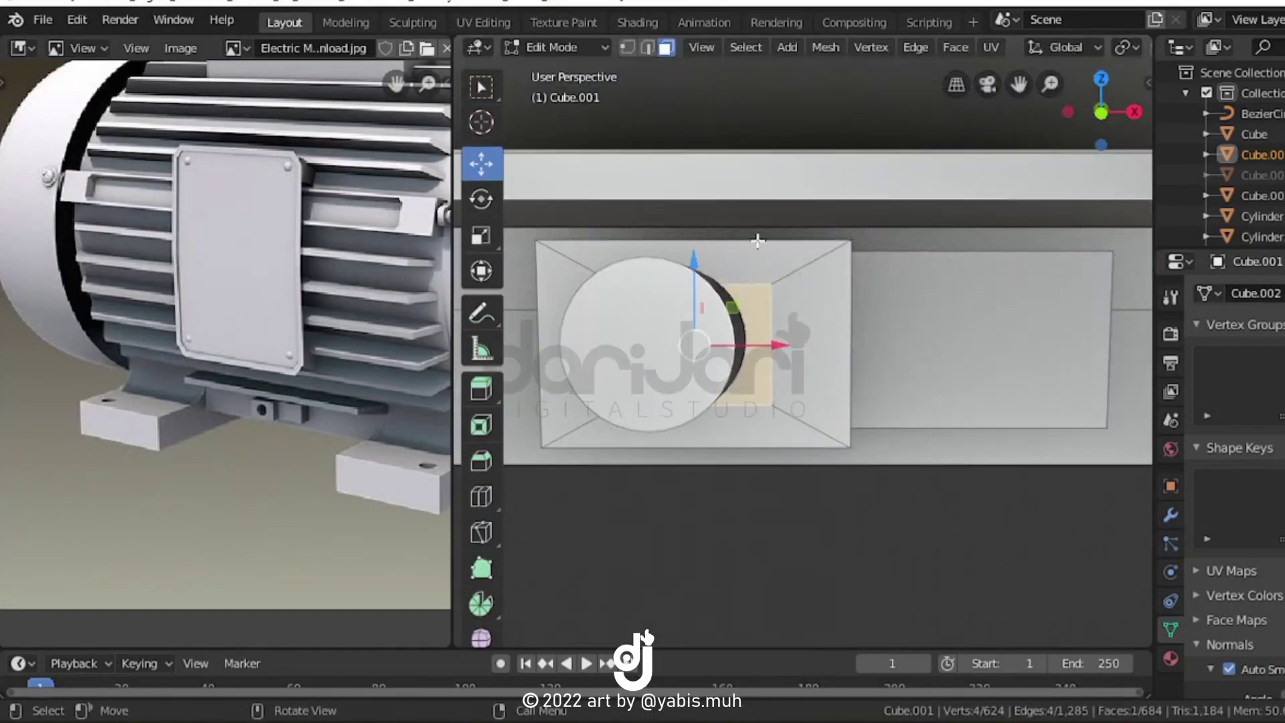
Shape the selected face into a perfect circle with LoopTools Circle
left_click(887, 256)
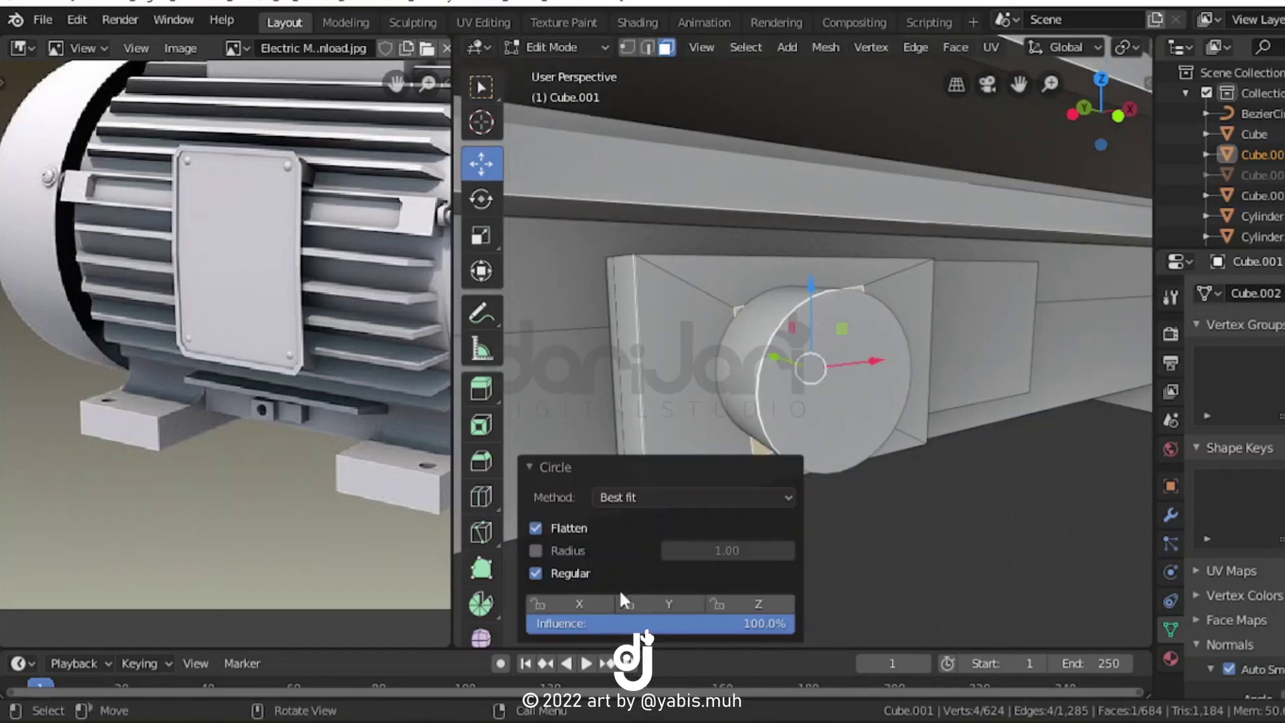
left_click(549, 466)
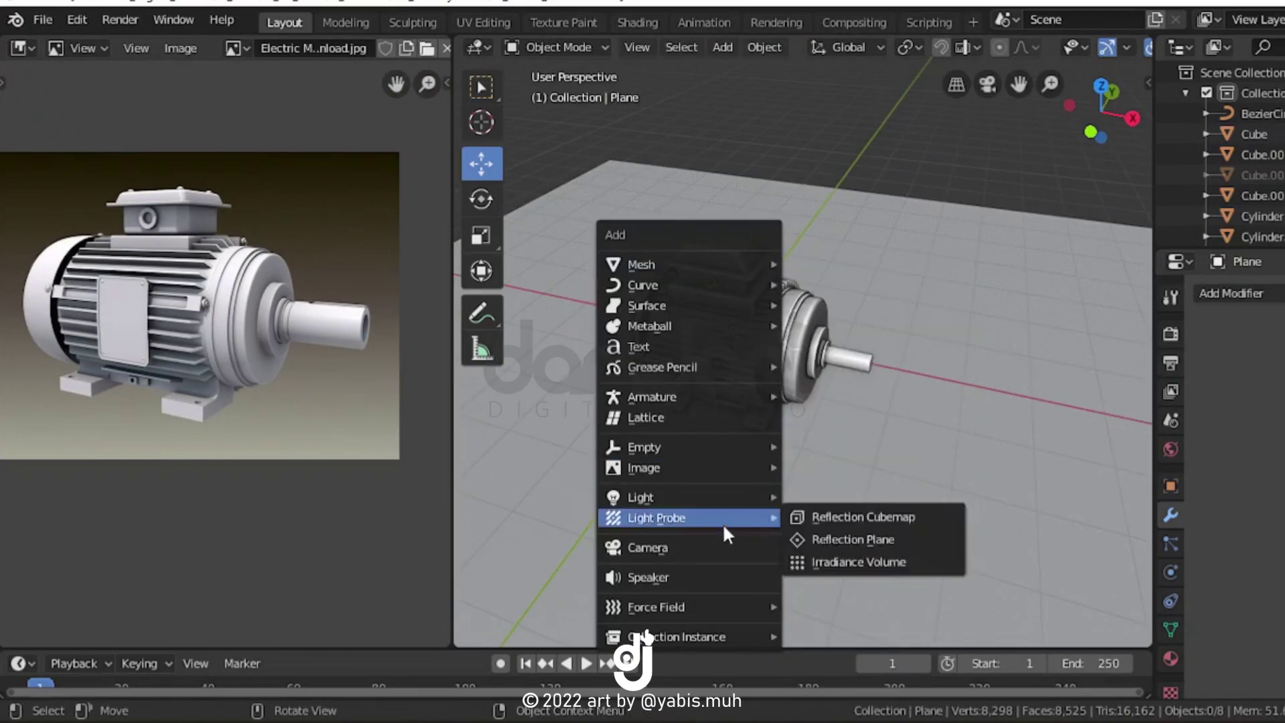
Add a camera aligned to the view, enlarge the ground plane, and make the lens Orthographic
left_click(723, 545)
key("KP_0")
key("n")
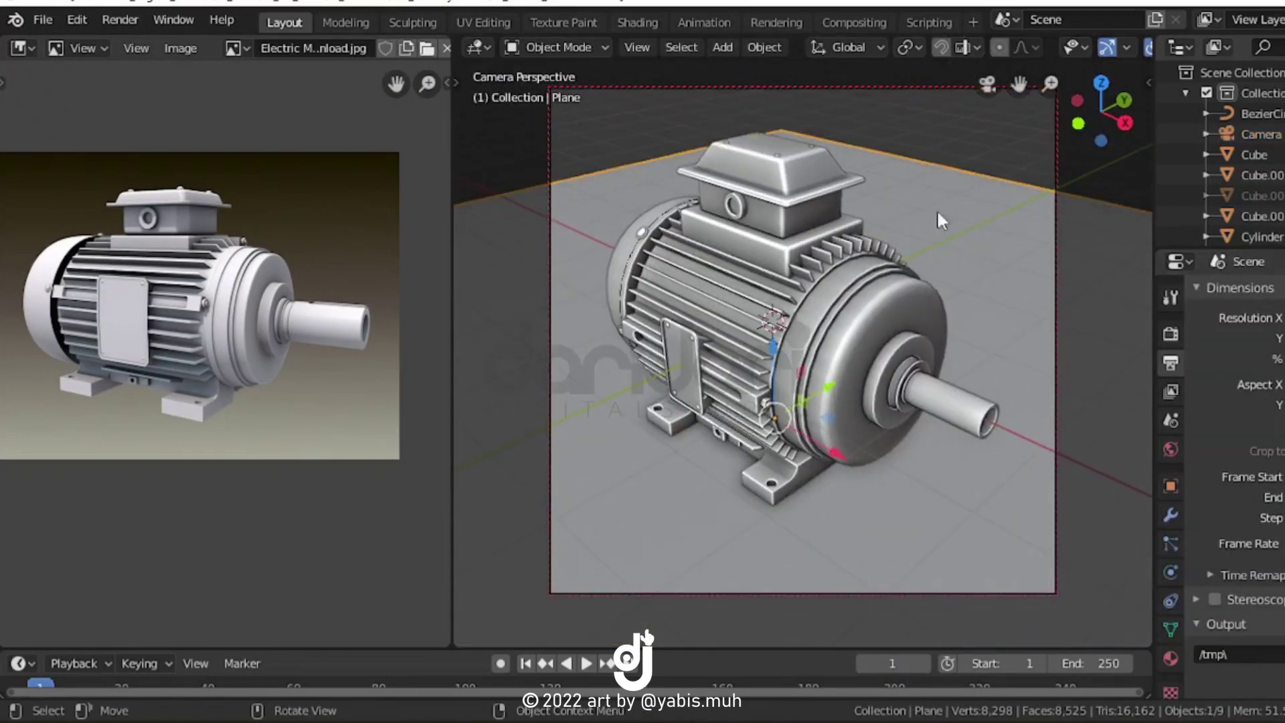
key("s")
left_click(1042, 295)
left_click(1265, 401)
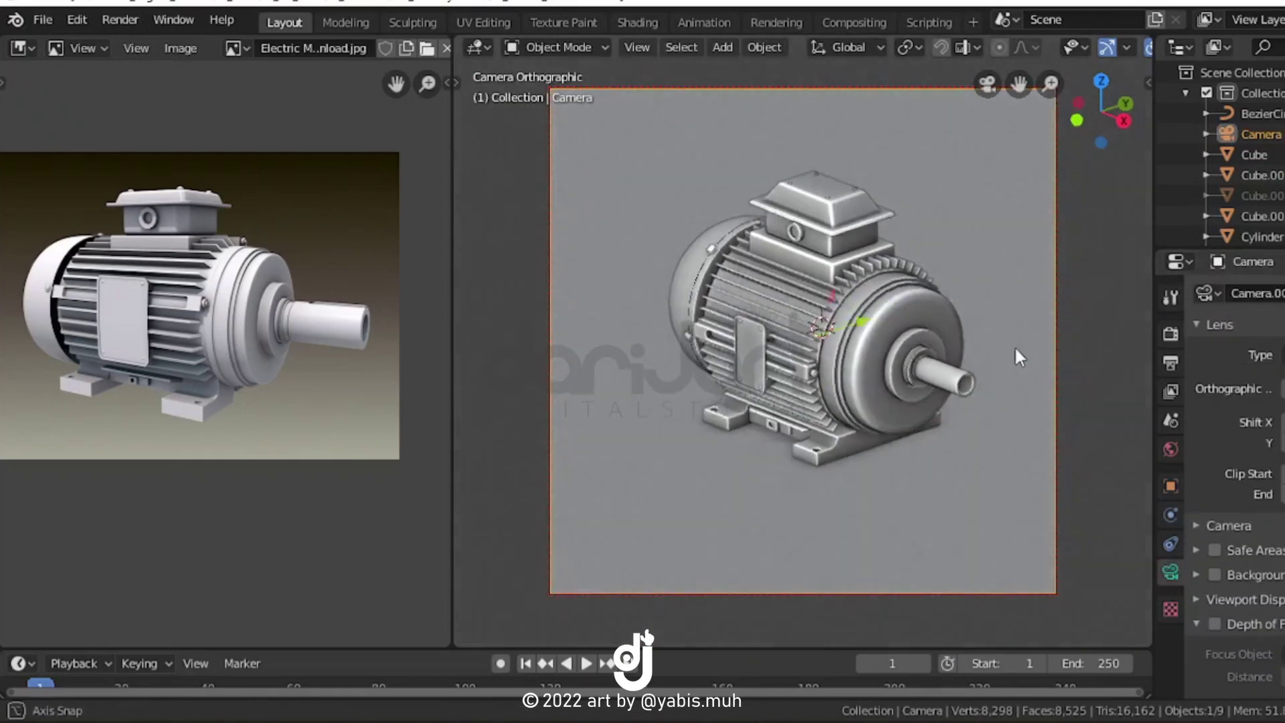
key("z")
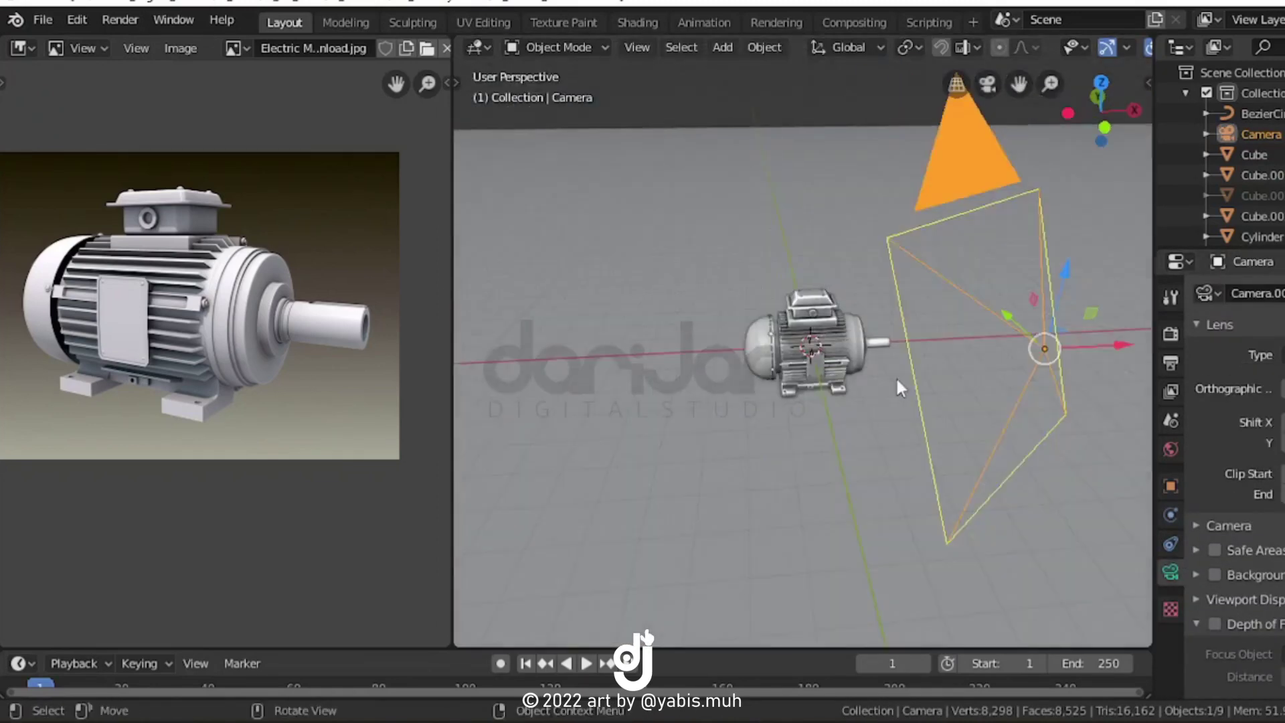
Position the area lights from a side orthographic view and check them through the camera
key("z")
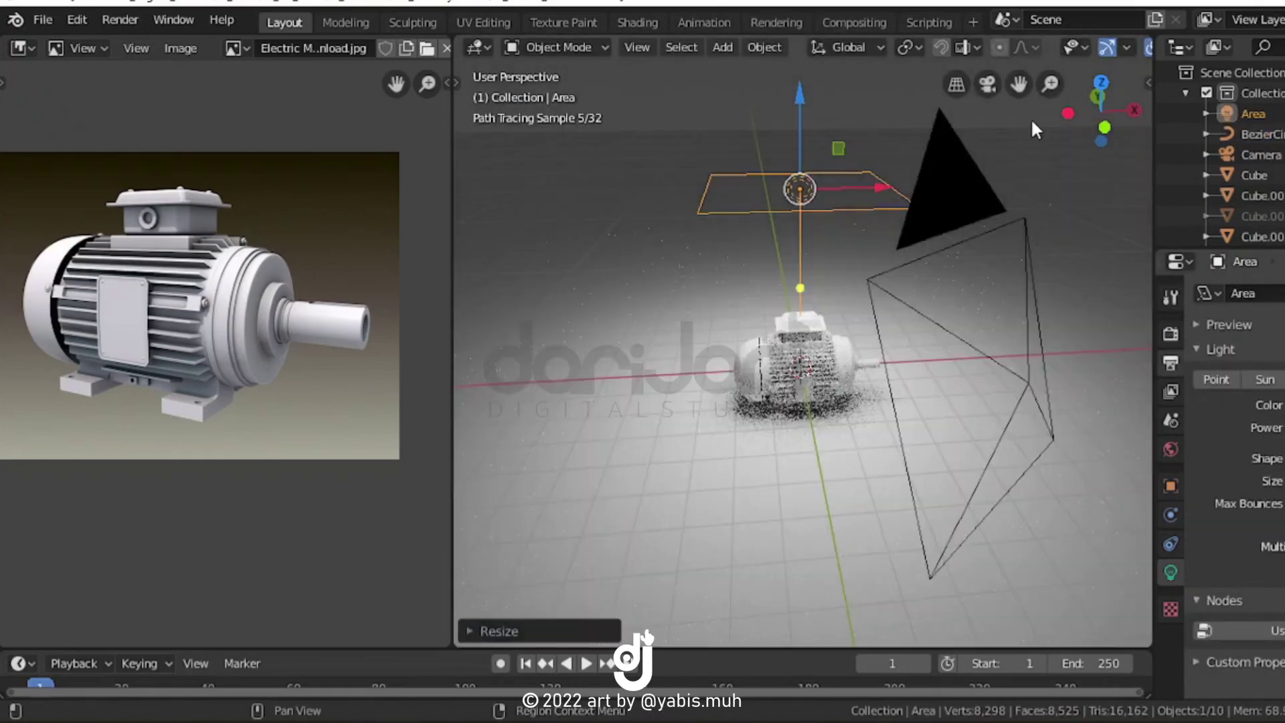
middle_click_drag(1031, 118, 989, 295)
key("KP_3")
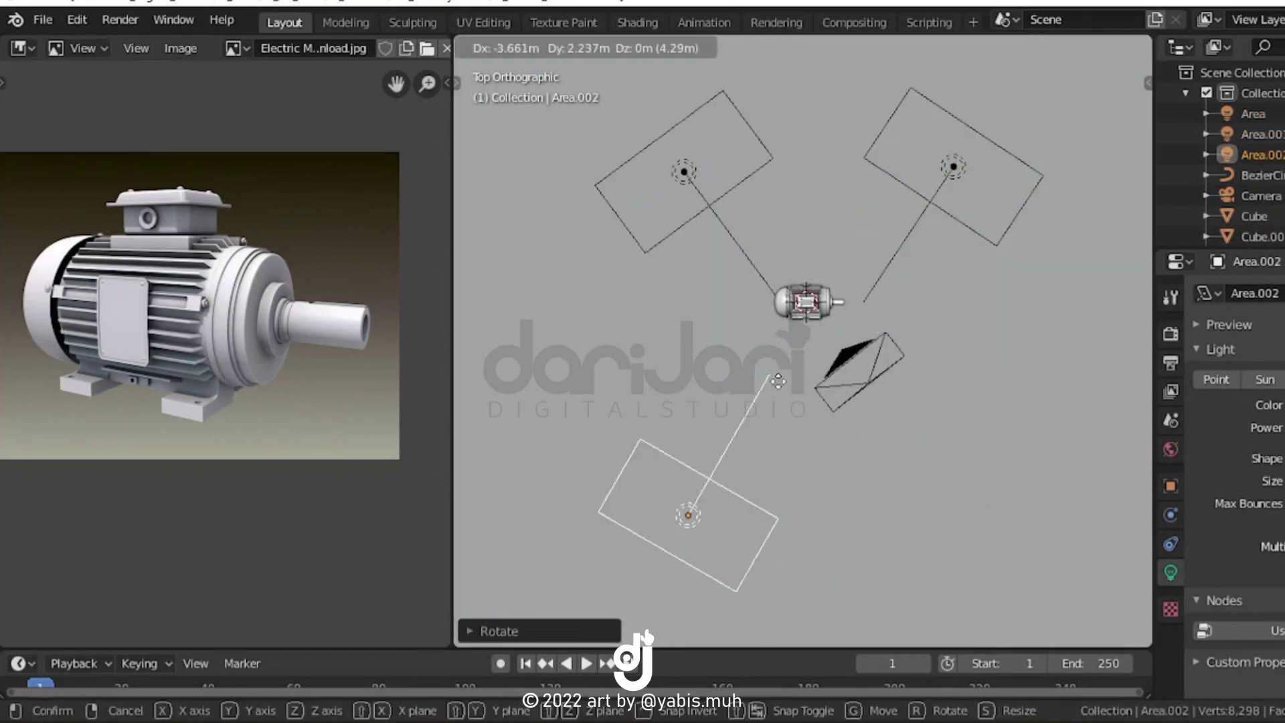
left_click(951, 57)
key("KP_0")
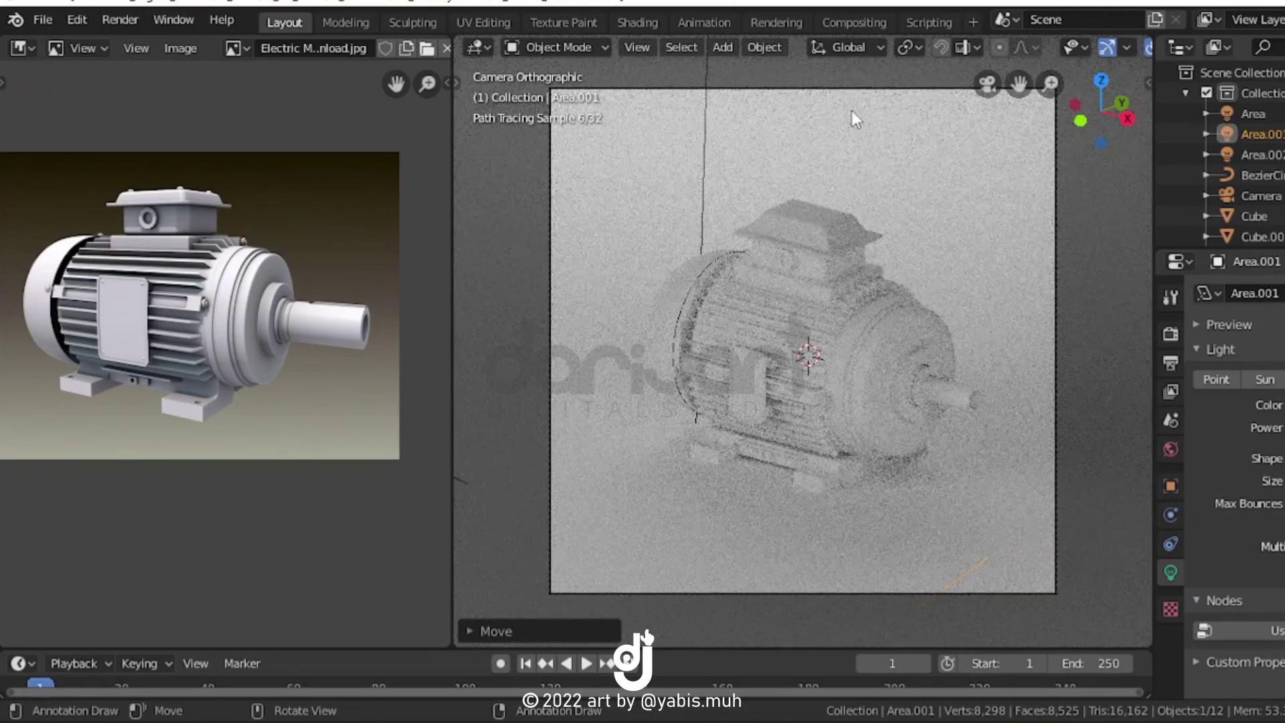
middle_click_drag(851, 110, 869, 238)
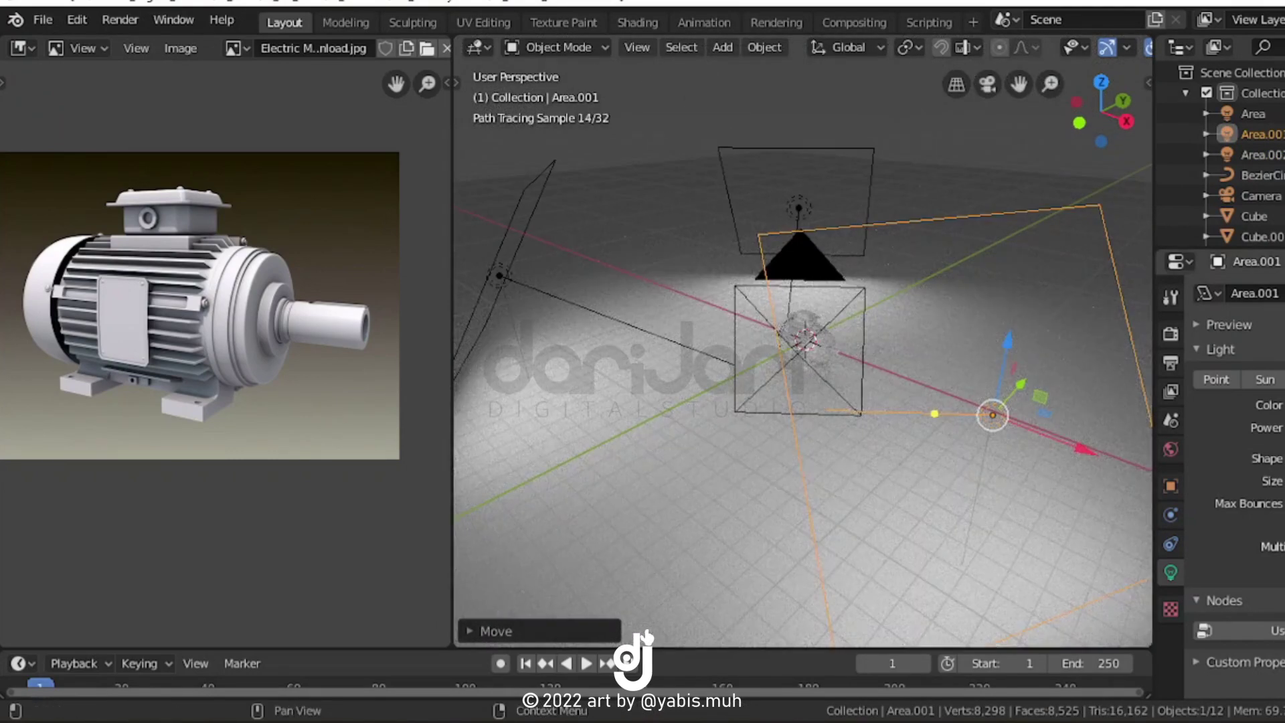
Adjust Area.002's colour and lower its power to darken the motor
left_click(499, 276)
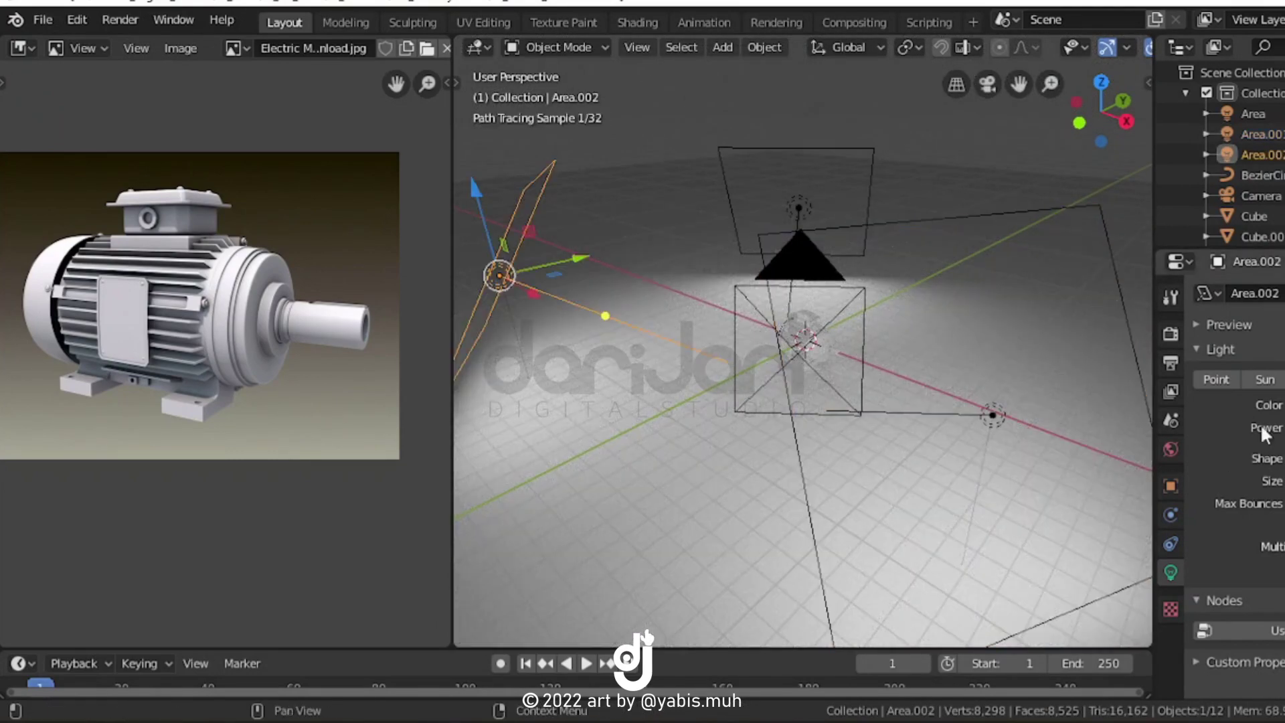
left_click(1271, 404)
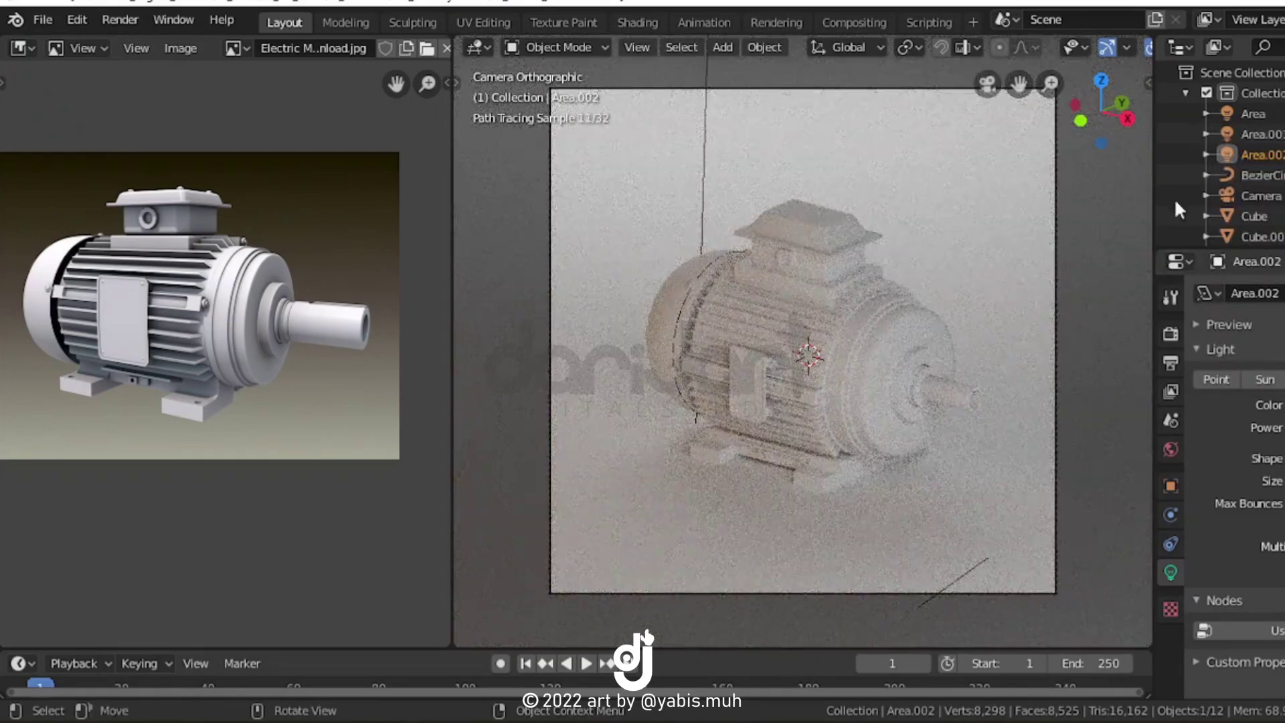
scroll(1003, 328, "down", 5)
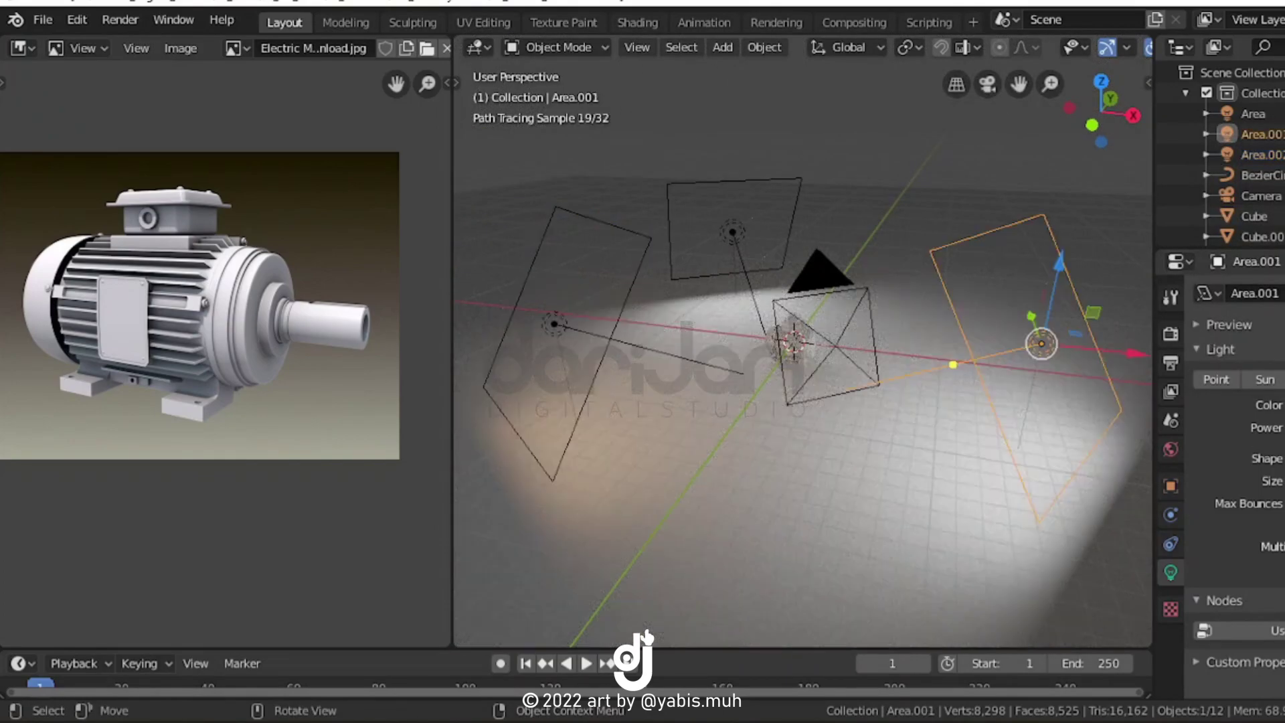
left_click(987, 84)
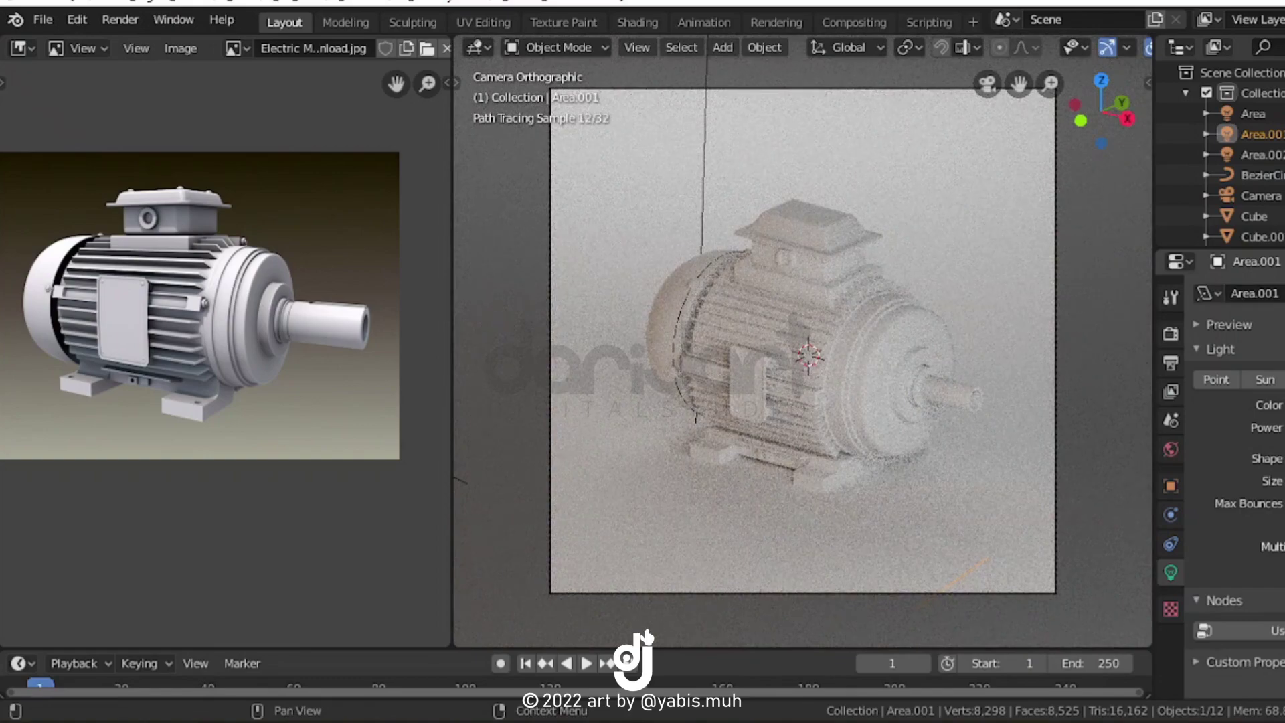
left_click_drag(1275, 428, 1261, 430)
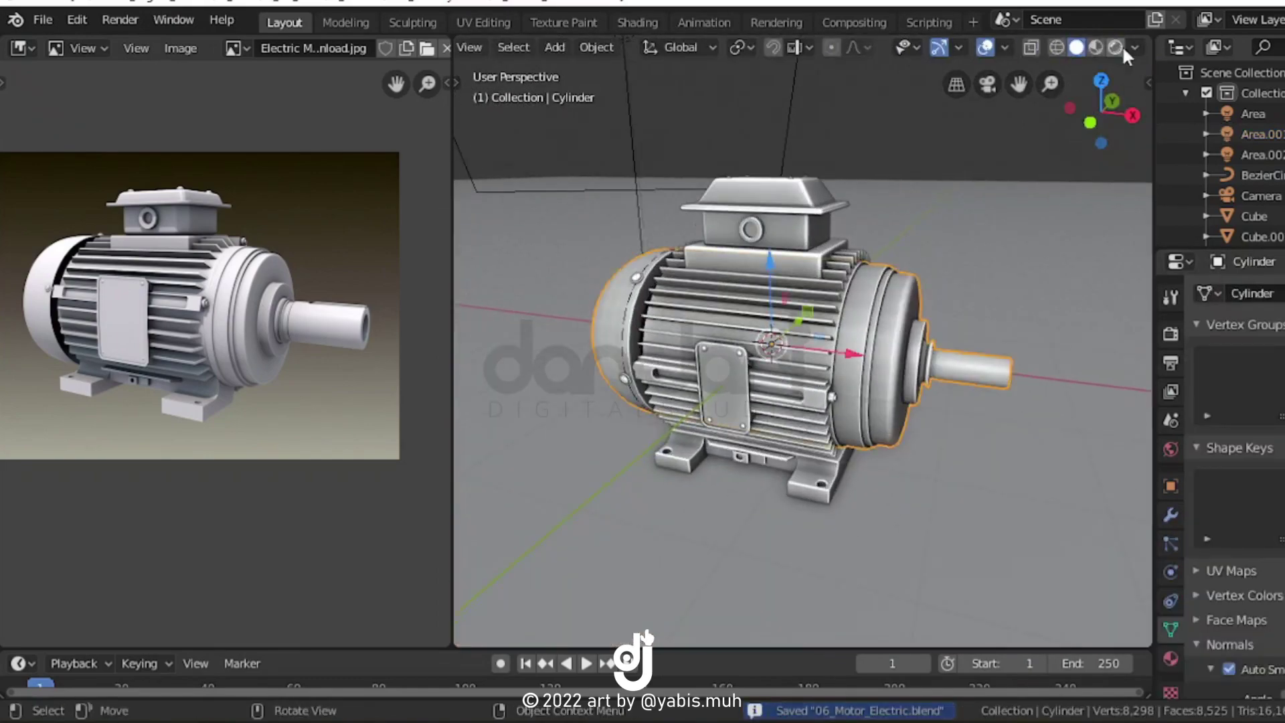
Split the reference image area and make the lower half a Shader Editor
left_click(1121, 46)
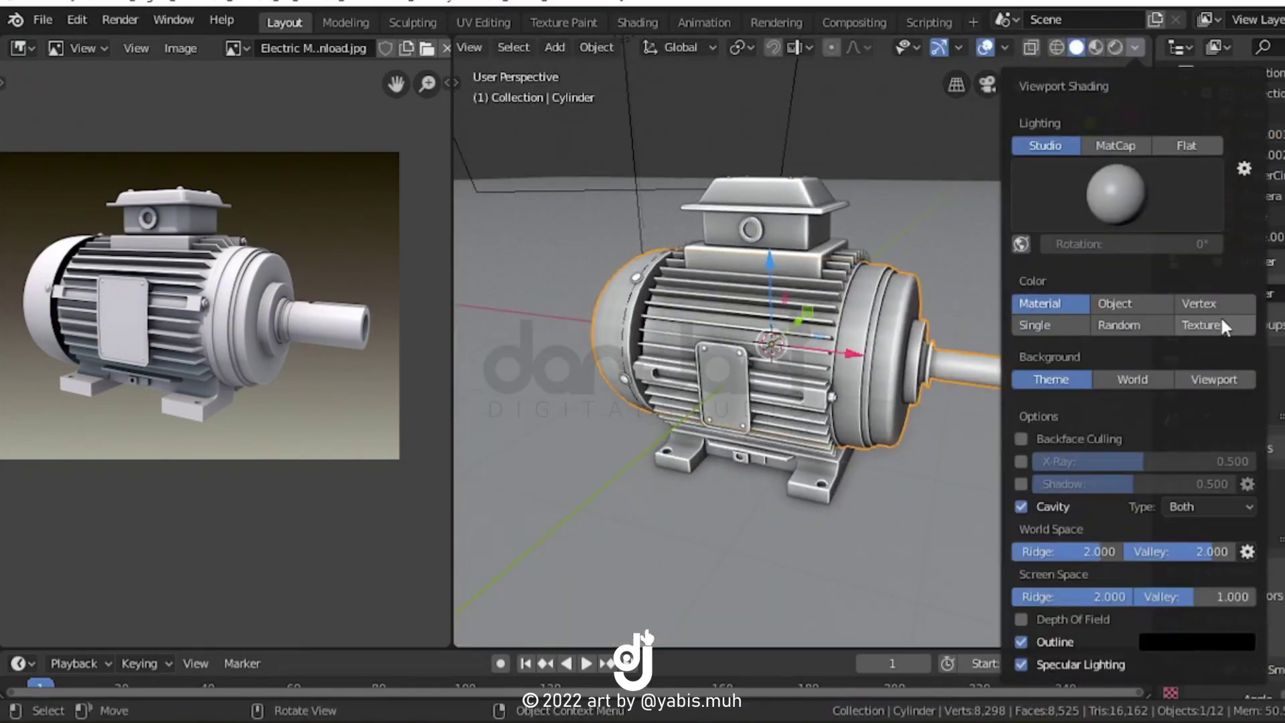
right_click(452, 378)
left_click(374, 378)
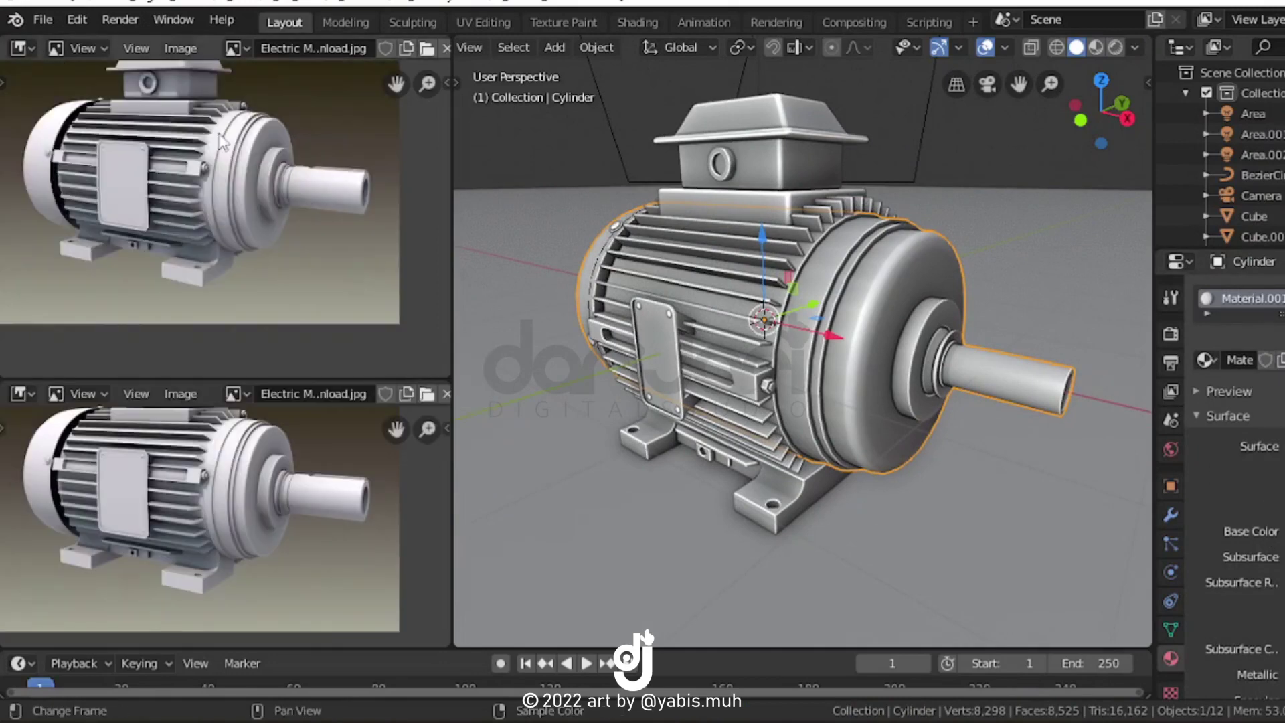
left_click(20, 393)
left_click(134, 540)
Load the Metal011_1K-PNG texture set via Principled Texture Setup from the texture library
key("ctrl+shift+t")
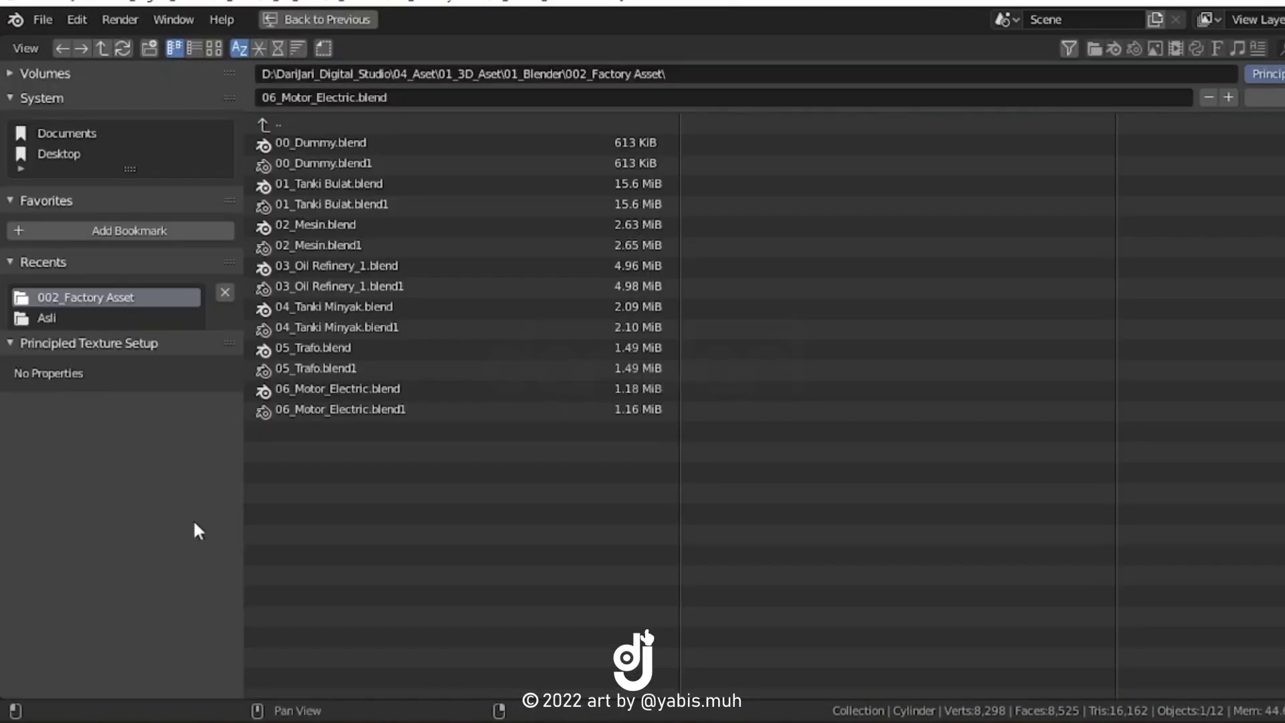
scroll(93, 308, "down", 2)
left_click(114, 237)
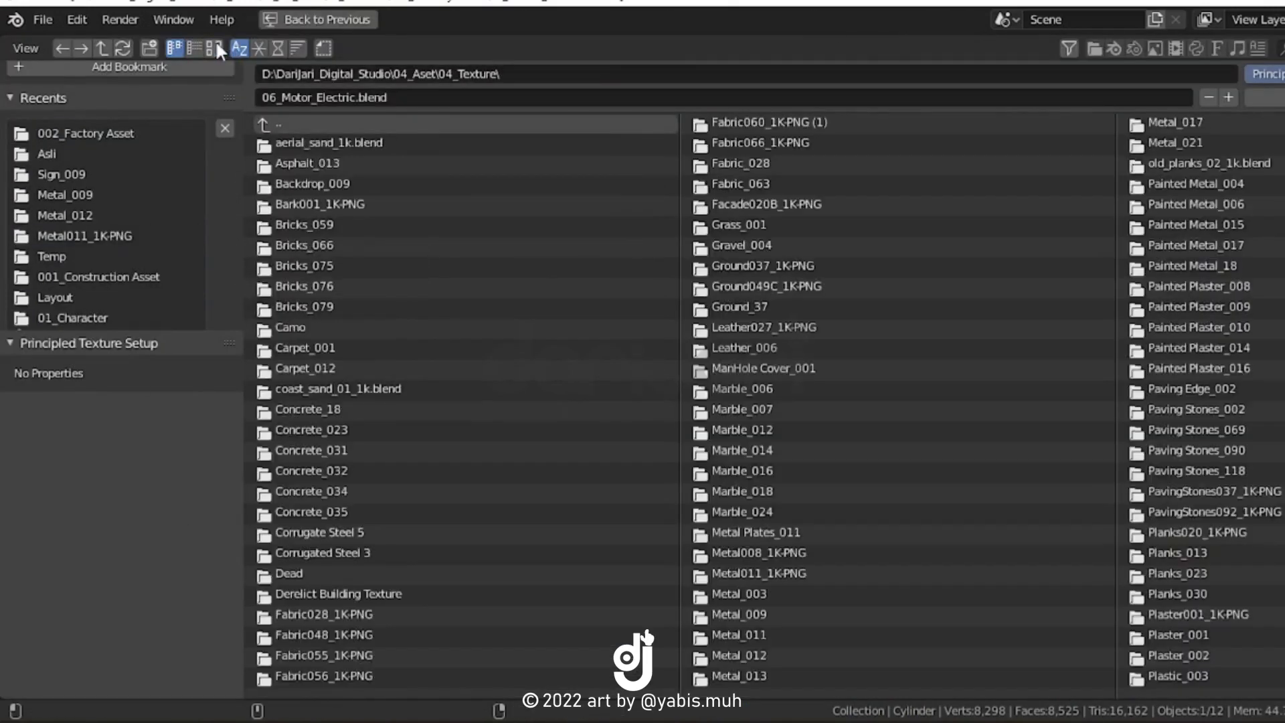
left_click(213, 48)
scroll(657, 382, "down", 5)
double_click(500, 499)
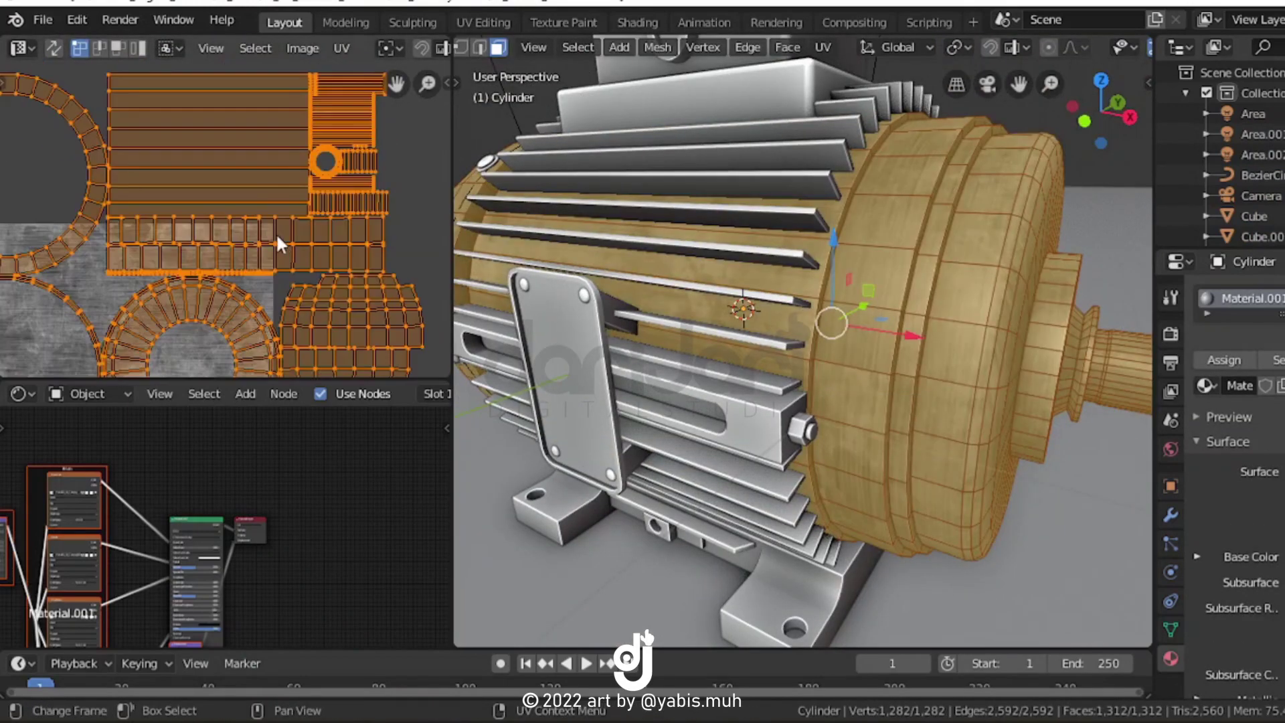
UV-unwrap the motor body cylinder's faces automatically
left_click(848, 405)
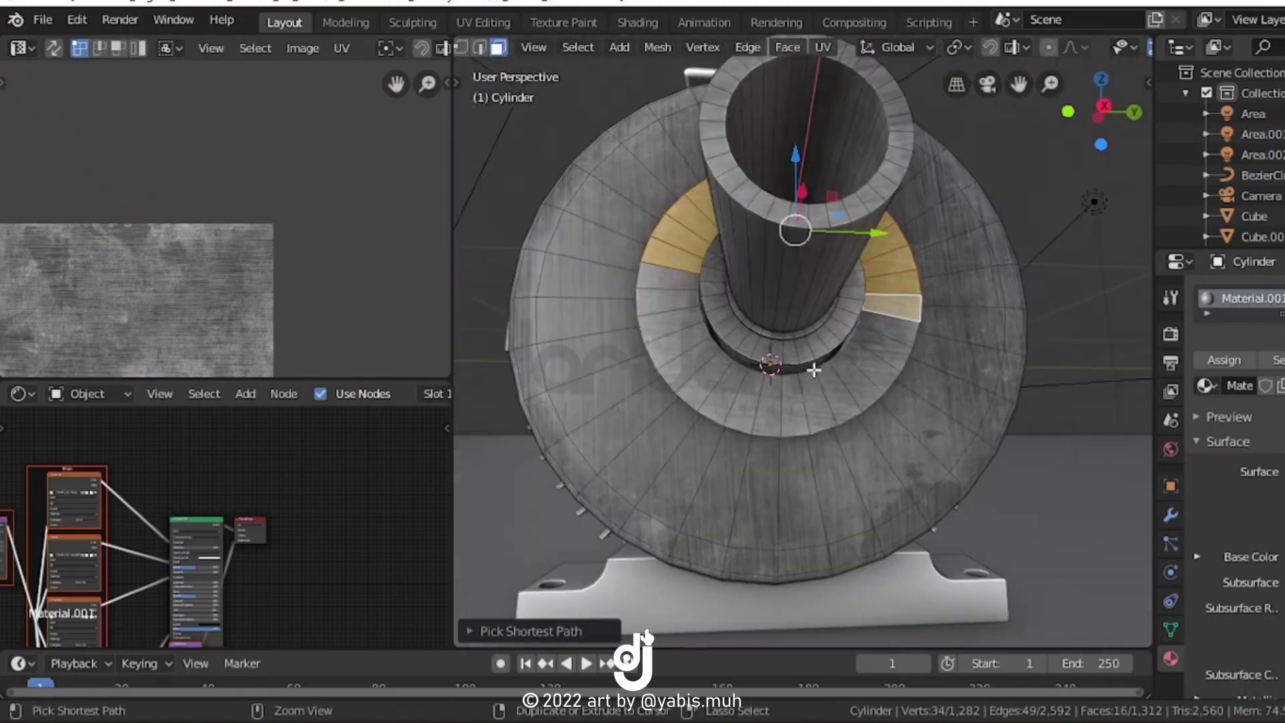
key("u")
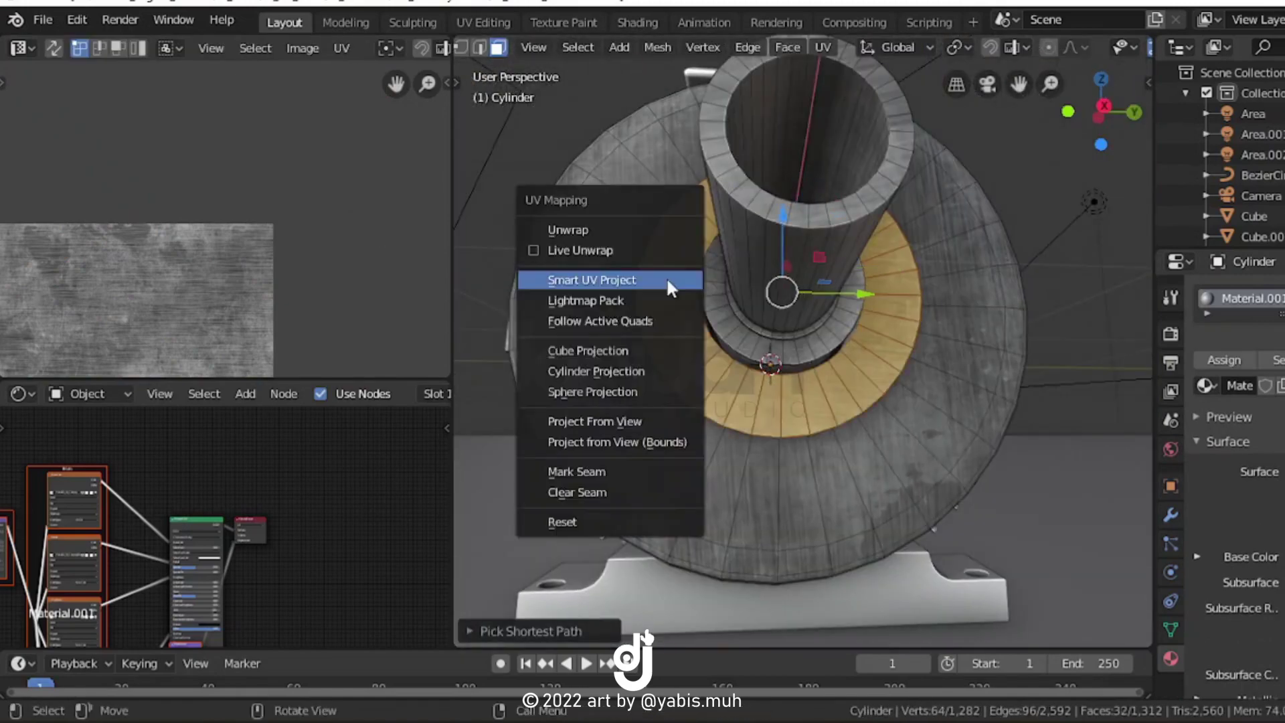
left_click(665, 276)
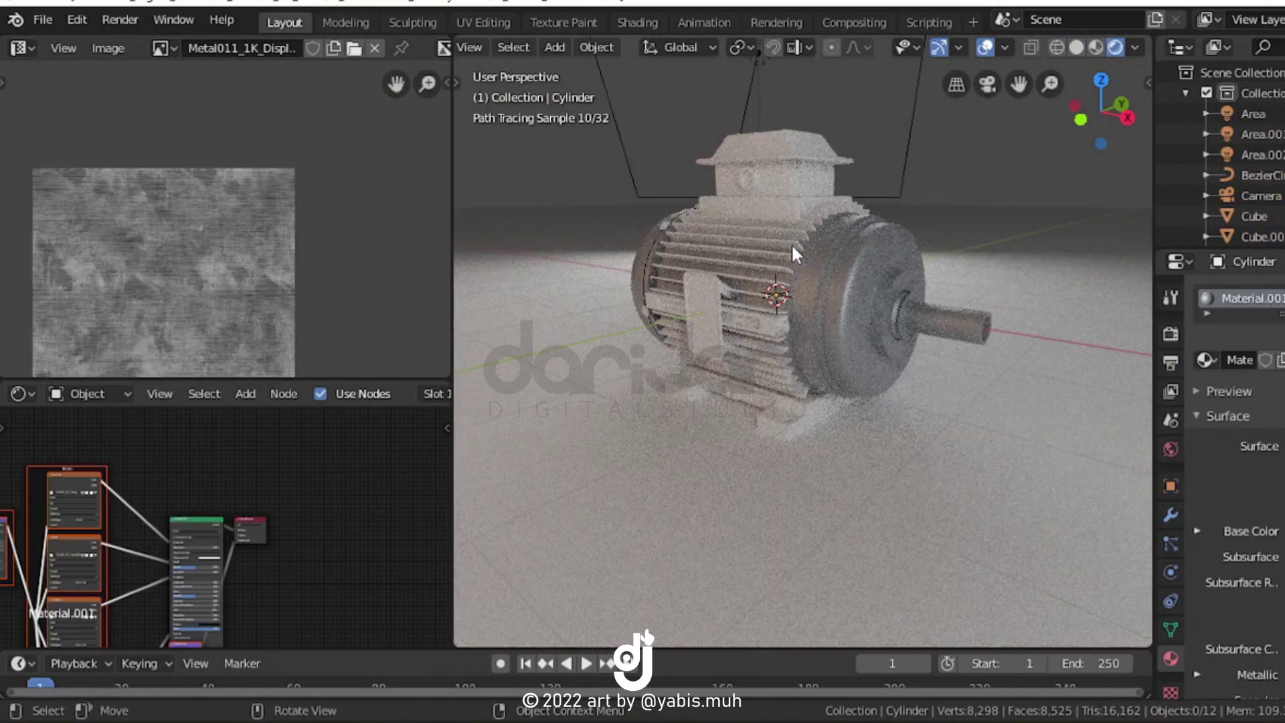
left_click(769, 307)
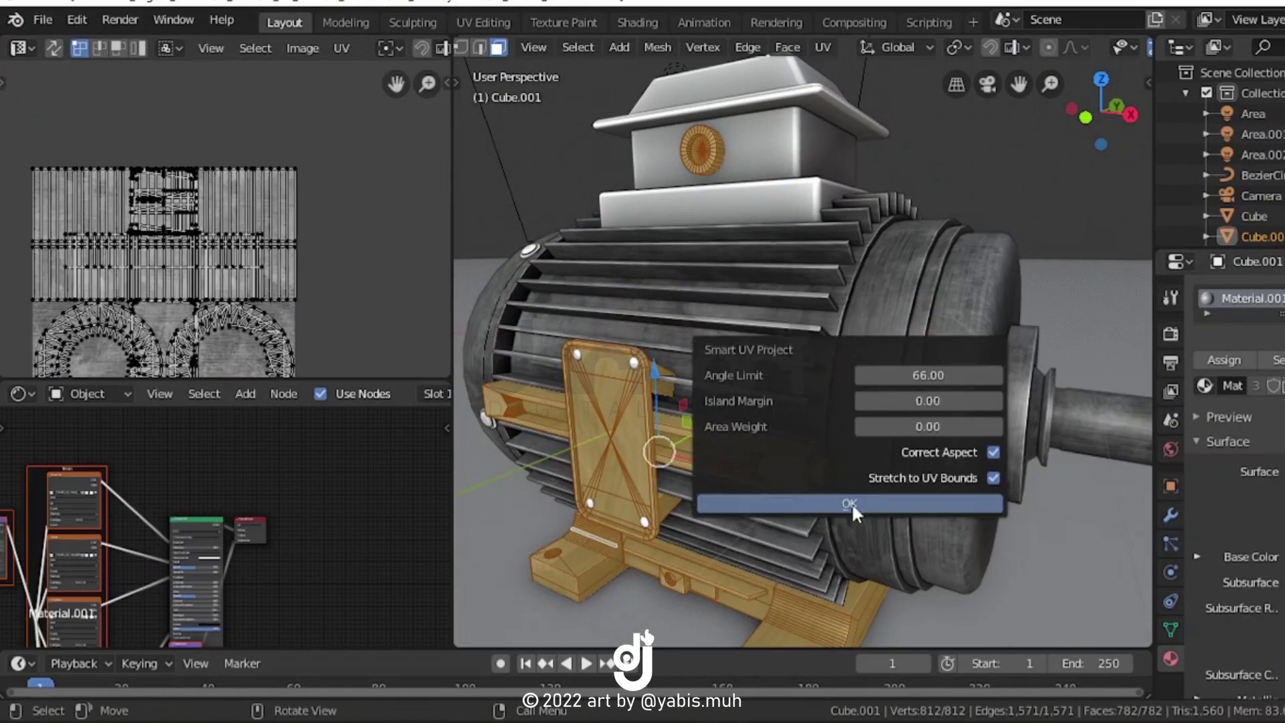
left_click(851, 502)
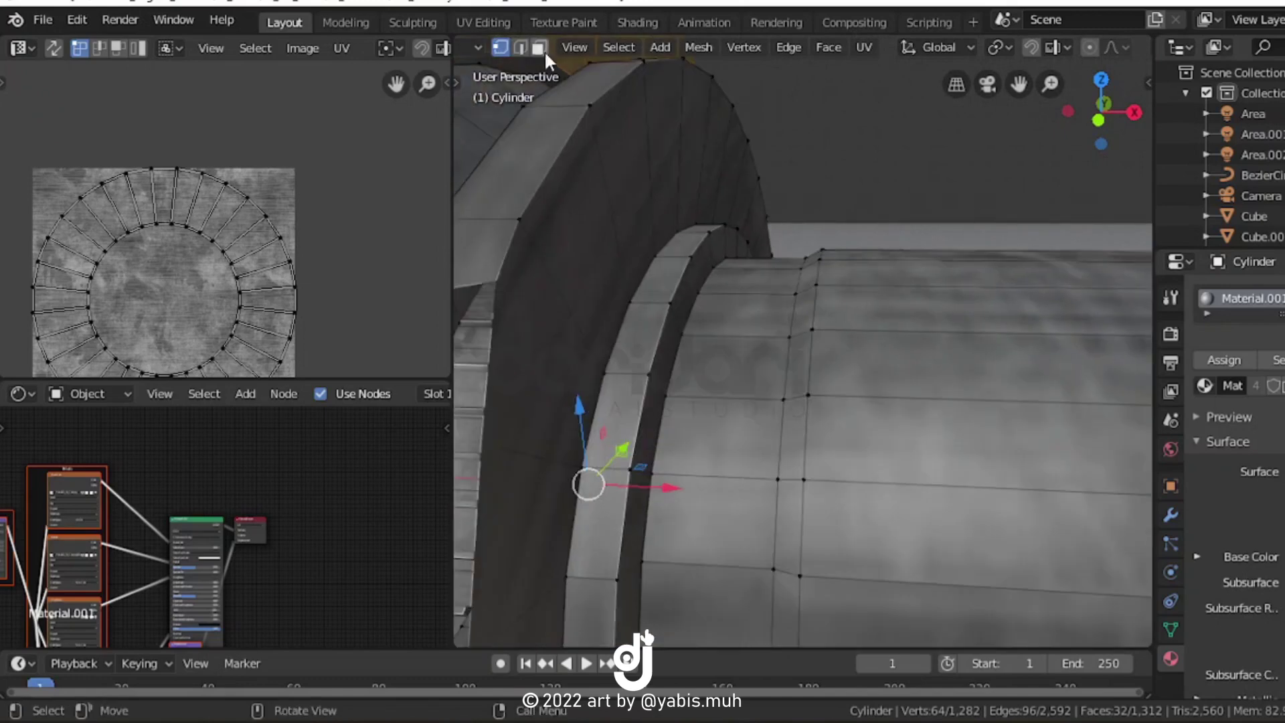
Select all the shaft faces in face mode with see-through display turned off
left_click(539, 48)
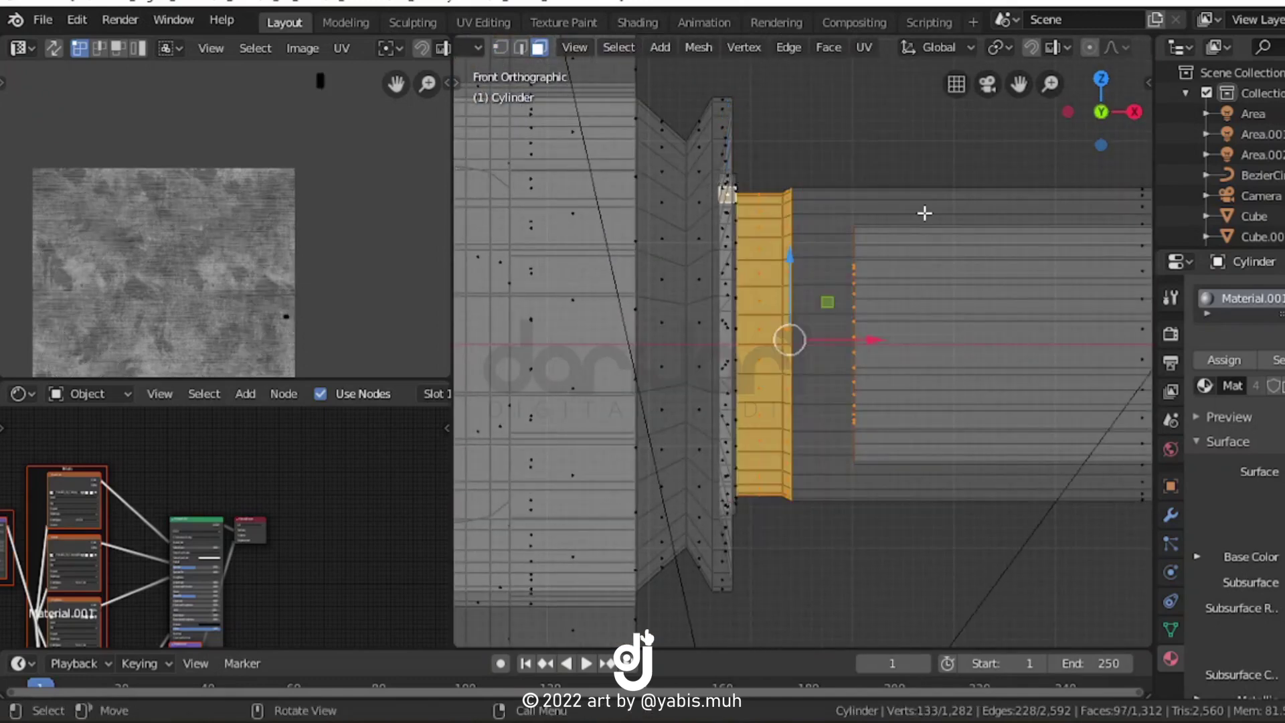
left_click(946, 324, "ctrl")
key("alt+z")
mouse_move(946, 324)
middle_mouse_down()
mouse_move(829, 318)
mouse_move(781, 434)
mouse_move(749, 410)
mouse_move(734, 424)
mouse_move(745, 353)
mouse_move(843, 403)
mouse_move(757, 324)
middle_mouse_up()
left_click(843, 403, "ctrl")
left_click(849, 290, "ctrl")
Assign a new material slot to the shaft faces and load the Metal_012 texture images into it
left_click(1278, 307)
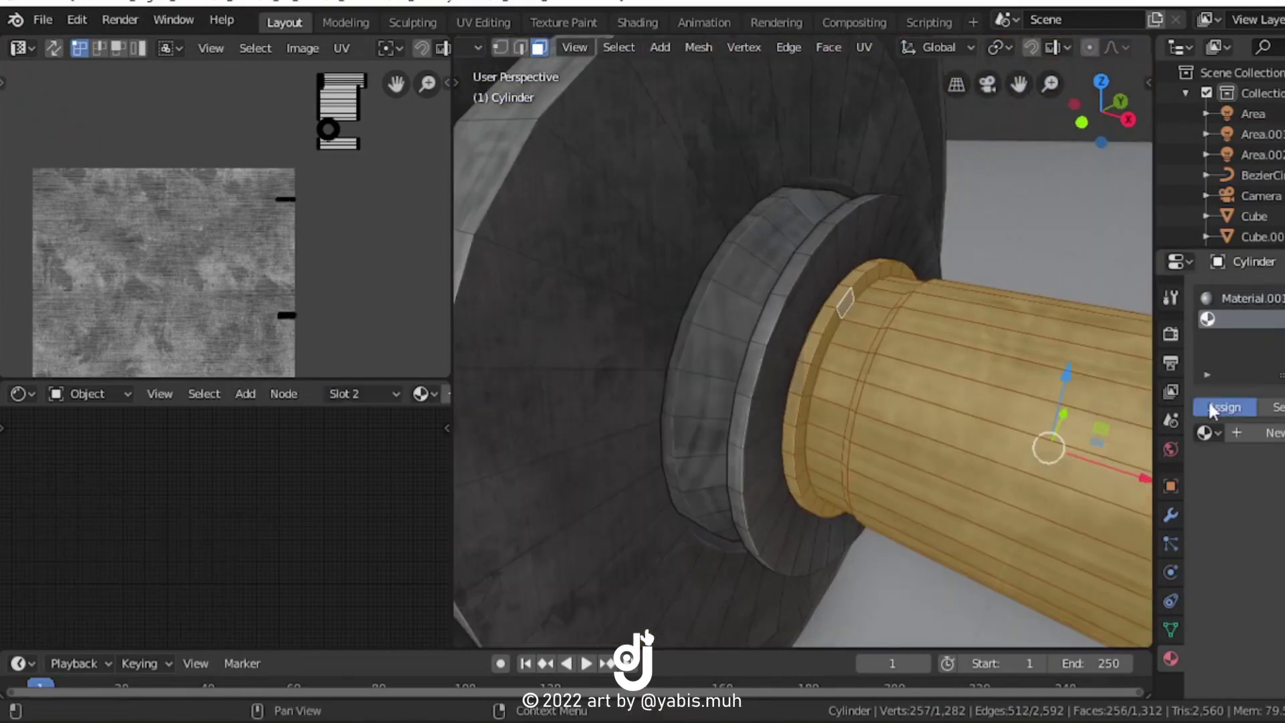
left_click(1238, 433)
key("ctrl+shift+t")
key("BackSpace")
scroll(748, 371, "down", 3)
scroll(748, 354, "down", 3)
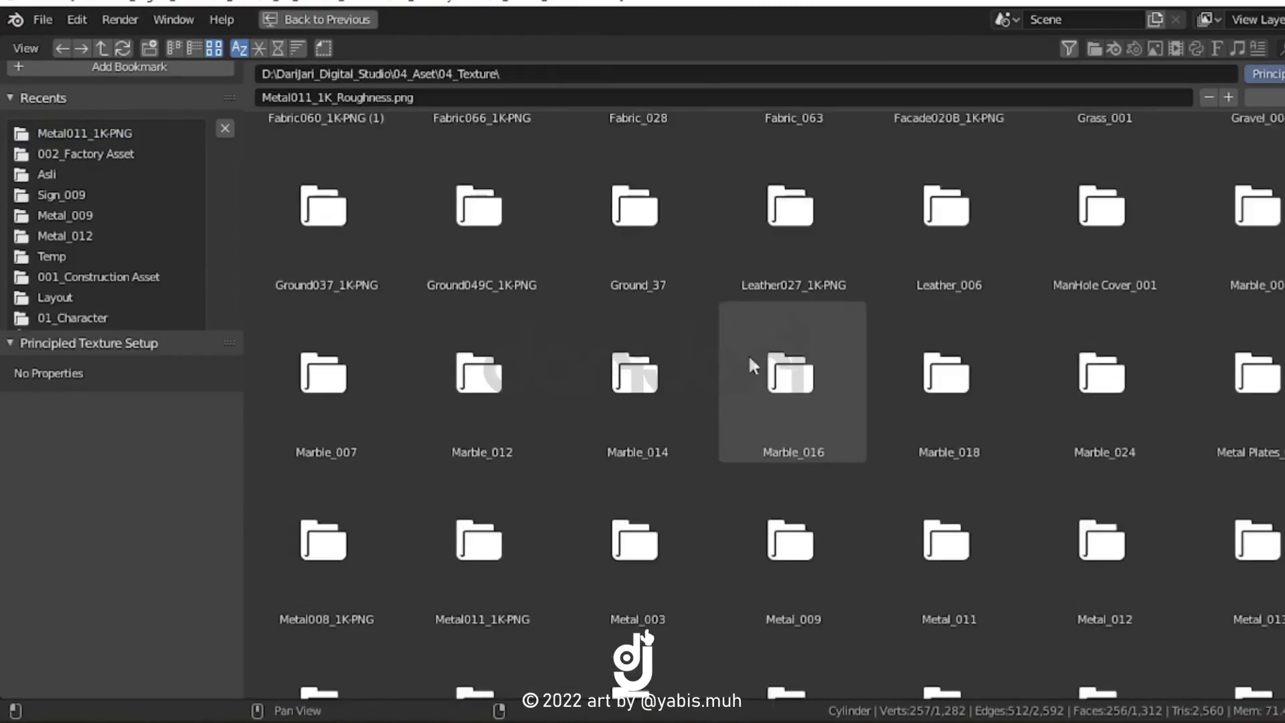
double_click(748, 361)
key("BackSpace")
double_click(905, 440)
left_click(927, 232)
left_click(1238, 194, "shift")
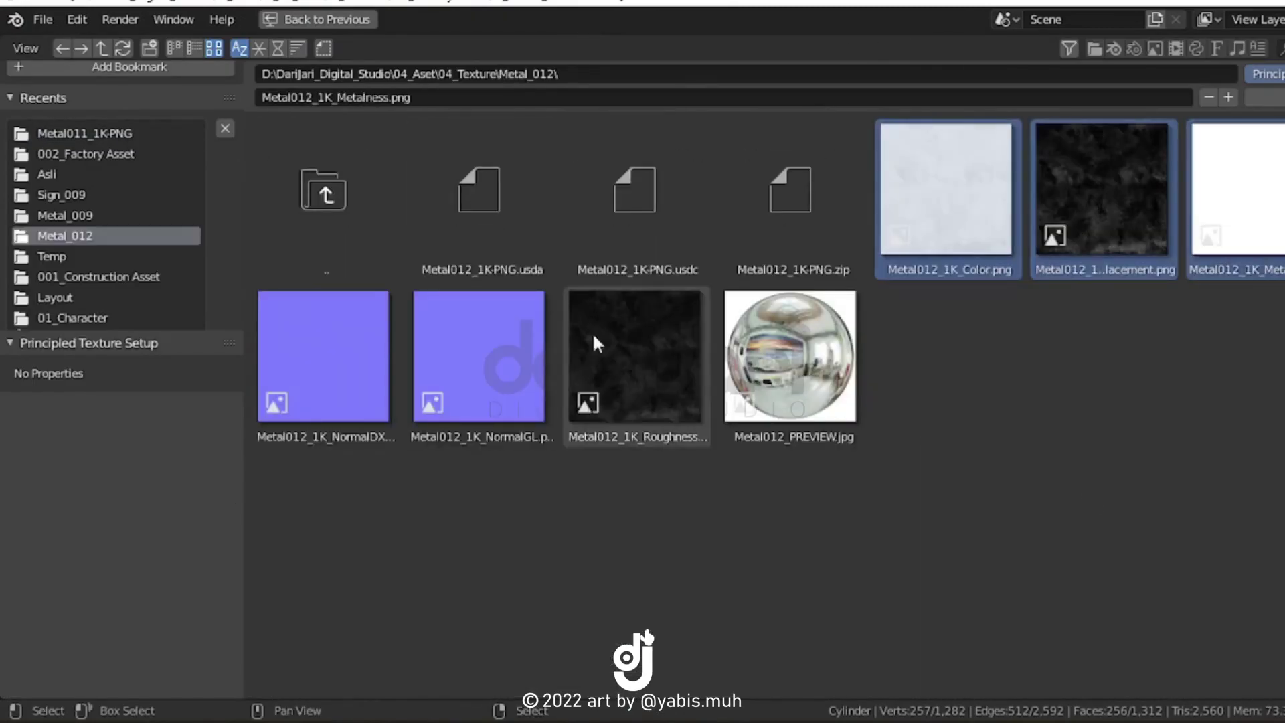
key("Return")
Unwrap the shaft mesh with Smart UV Project
key("Tab")
key("u")
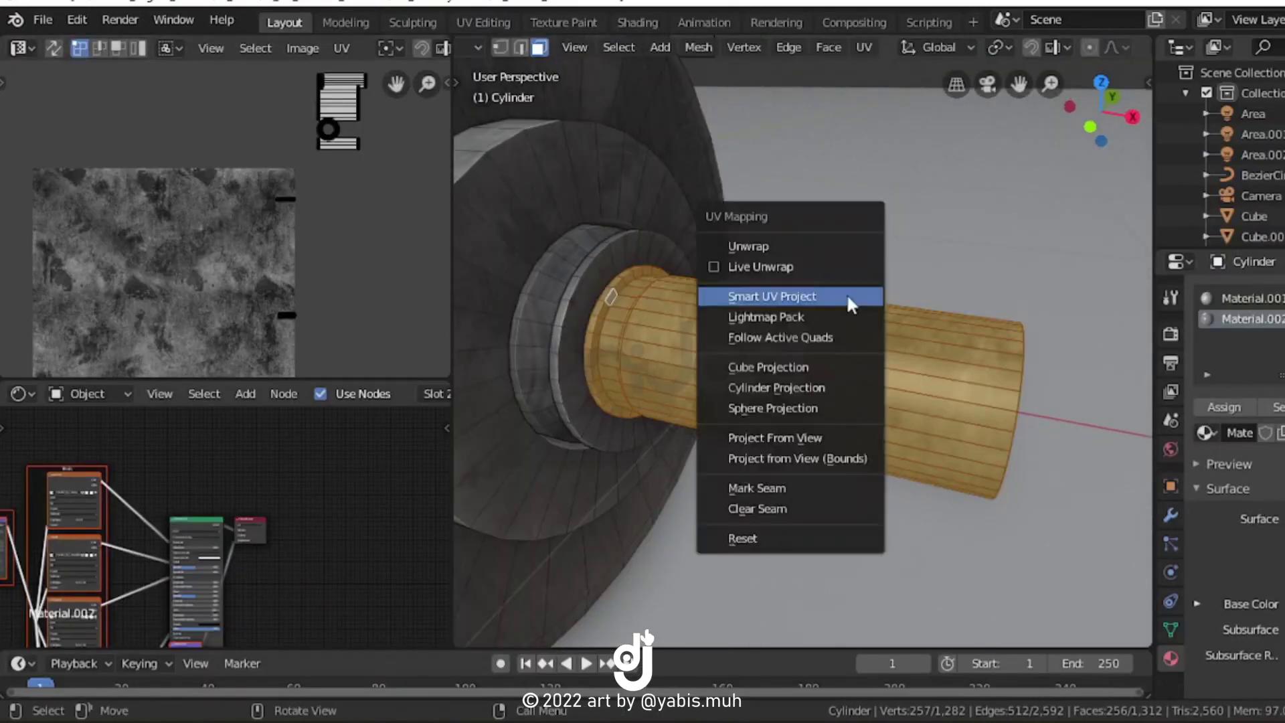
left_click(846, 293)
key("Tab")
Preview the textured motor in rendered shading through the camera
key("z")
left_click(808, 158)
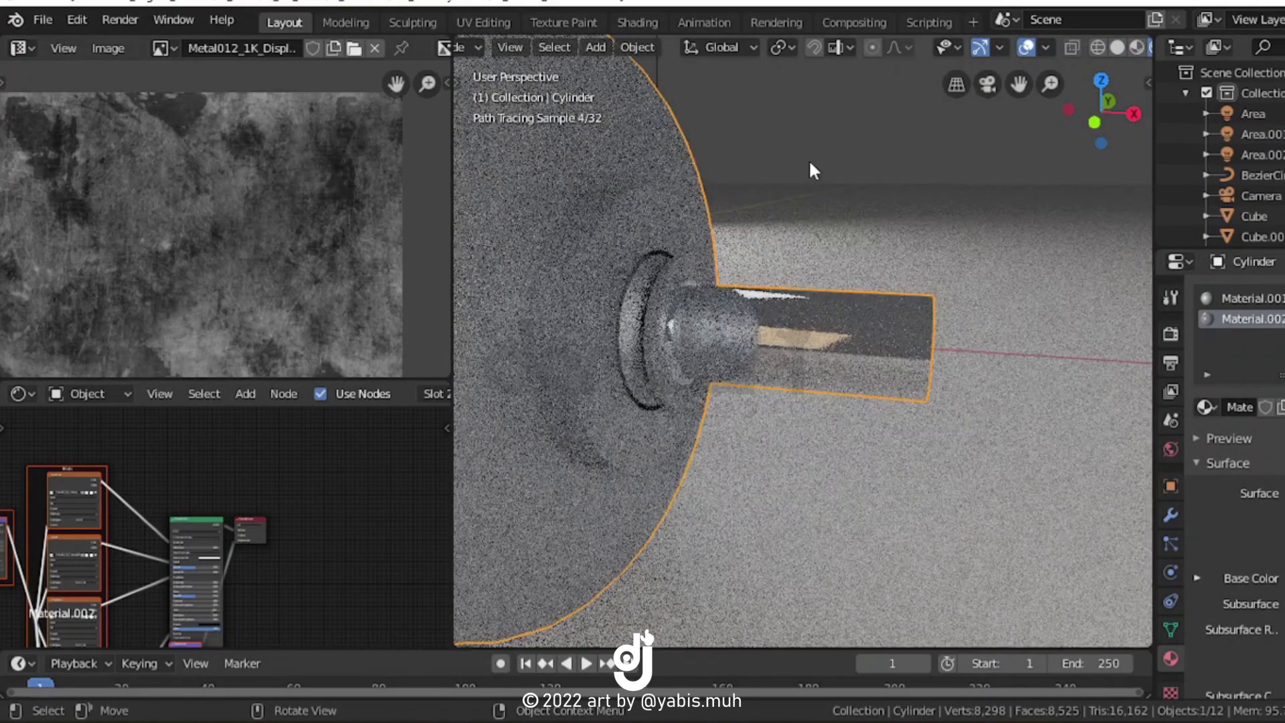
left_click(991, 89)
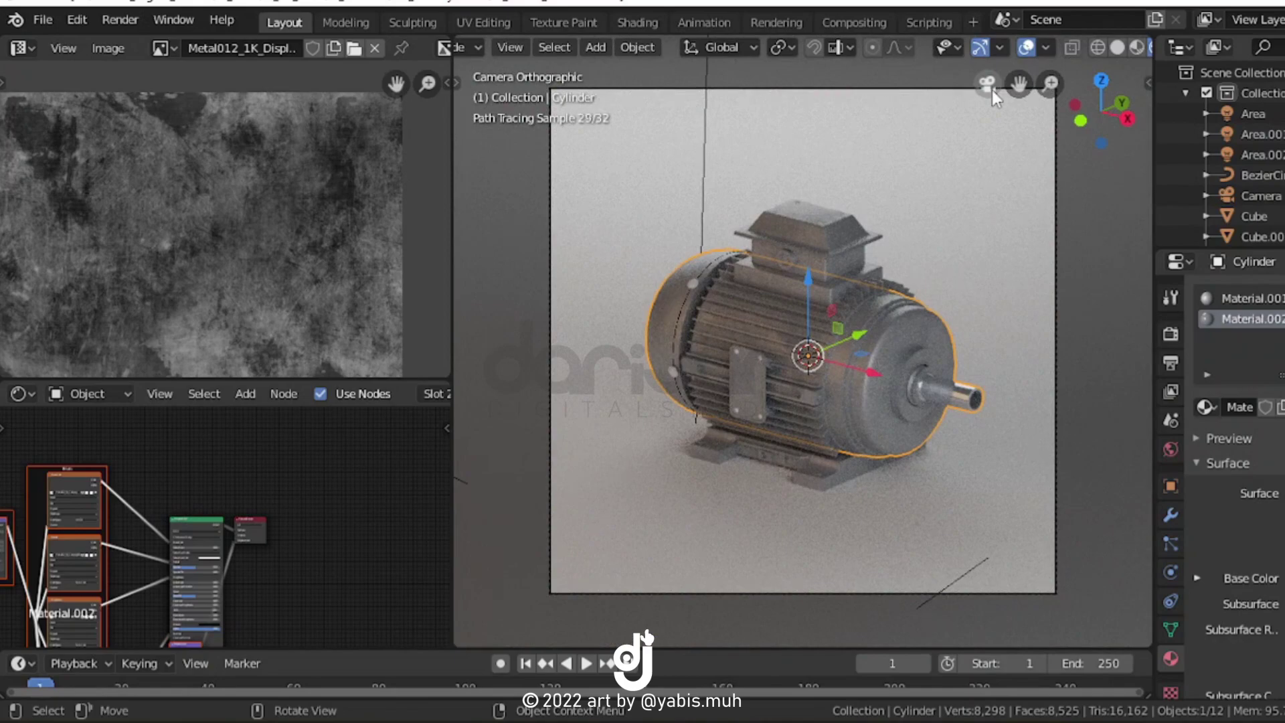
left_click(992, 90)
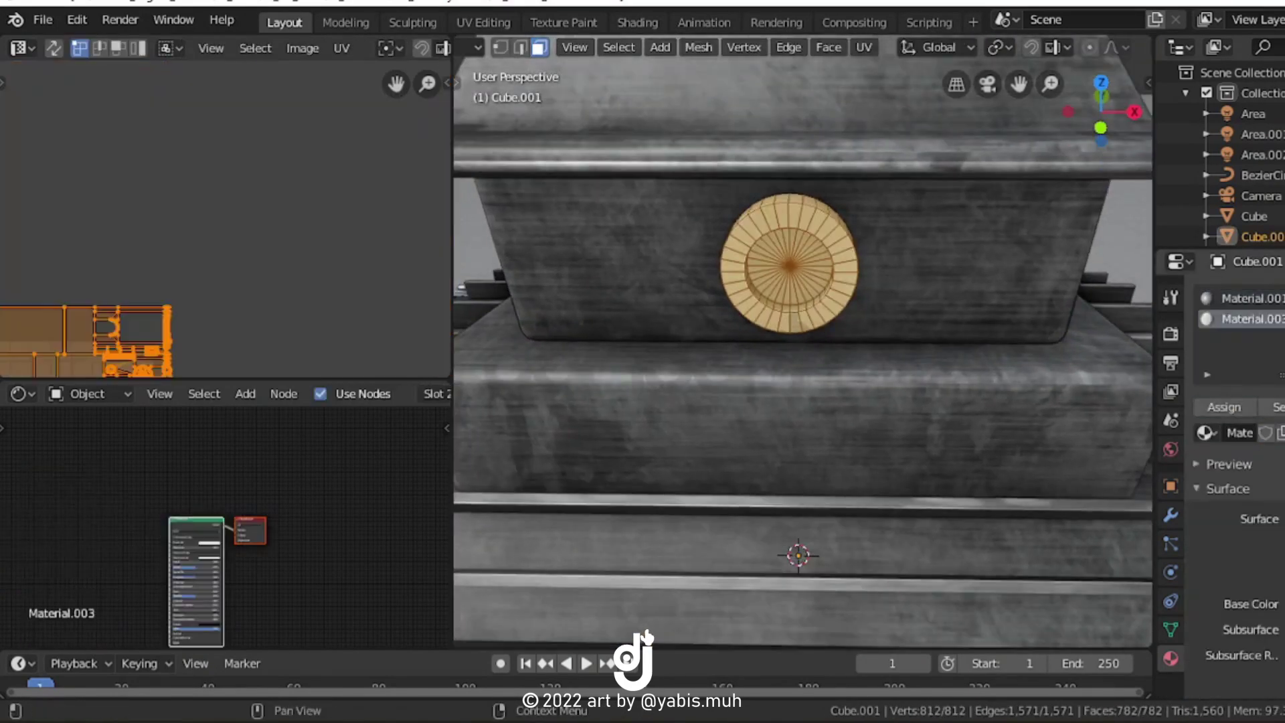
Select every object and bring up the viewport shading choices to review the motor
scroll(869, 295, "down", 3)
scroll(882, 326, "down", 3)
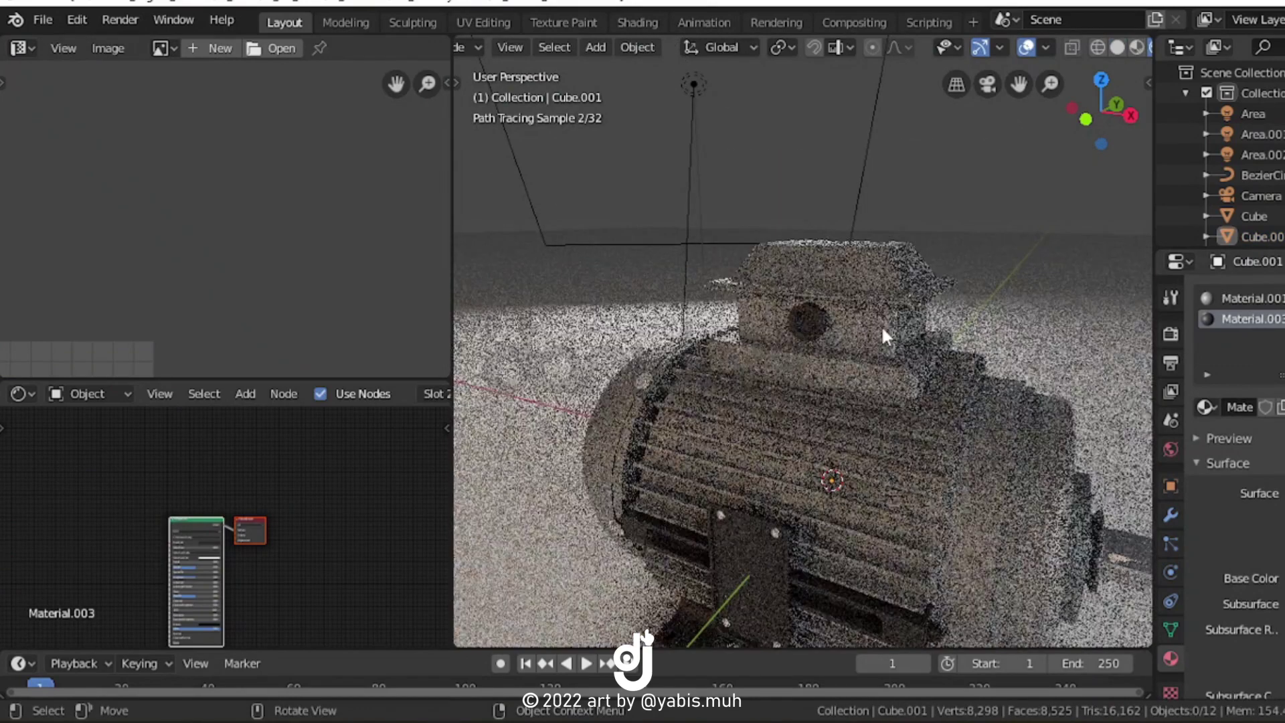
key("a")
scroll(850, 354, "up", 3)
key("z")
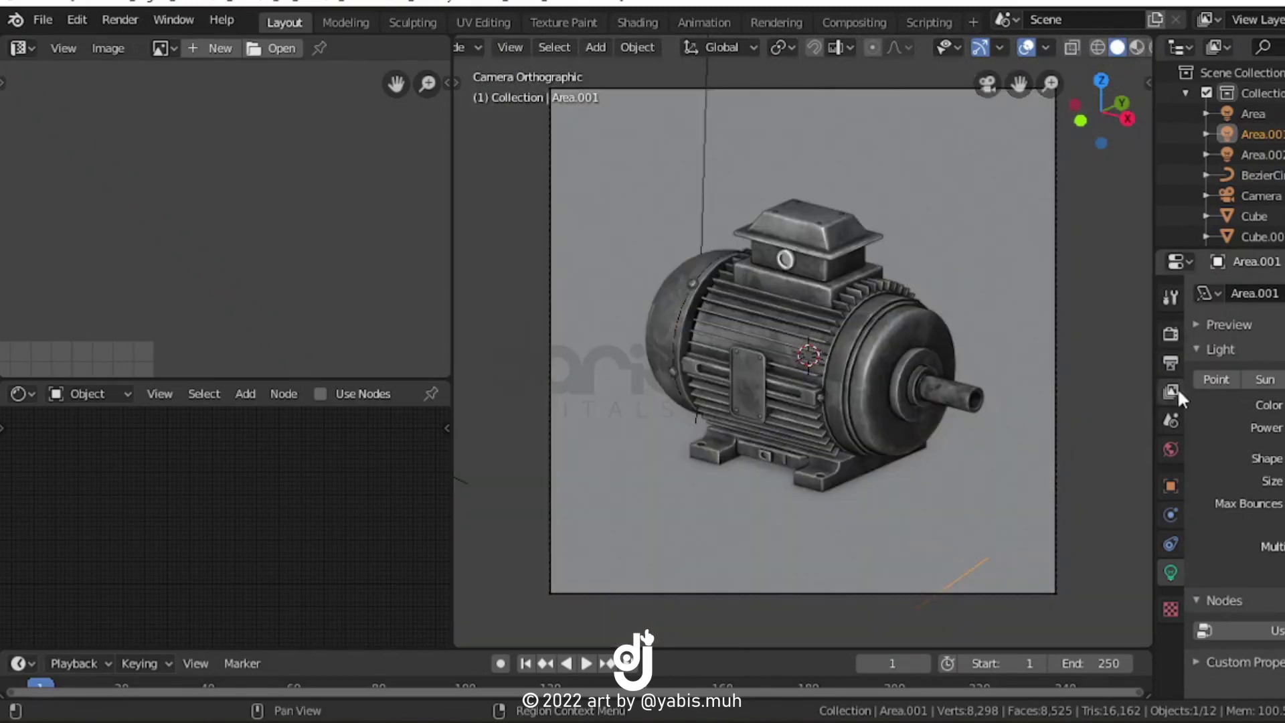
scroll(1273, 442, "down", 2)
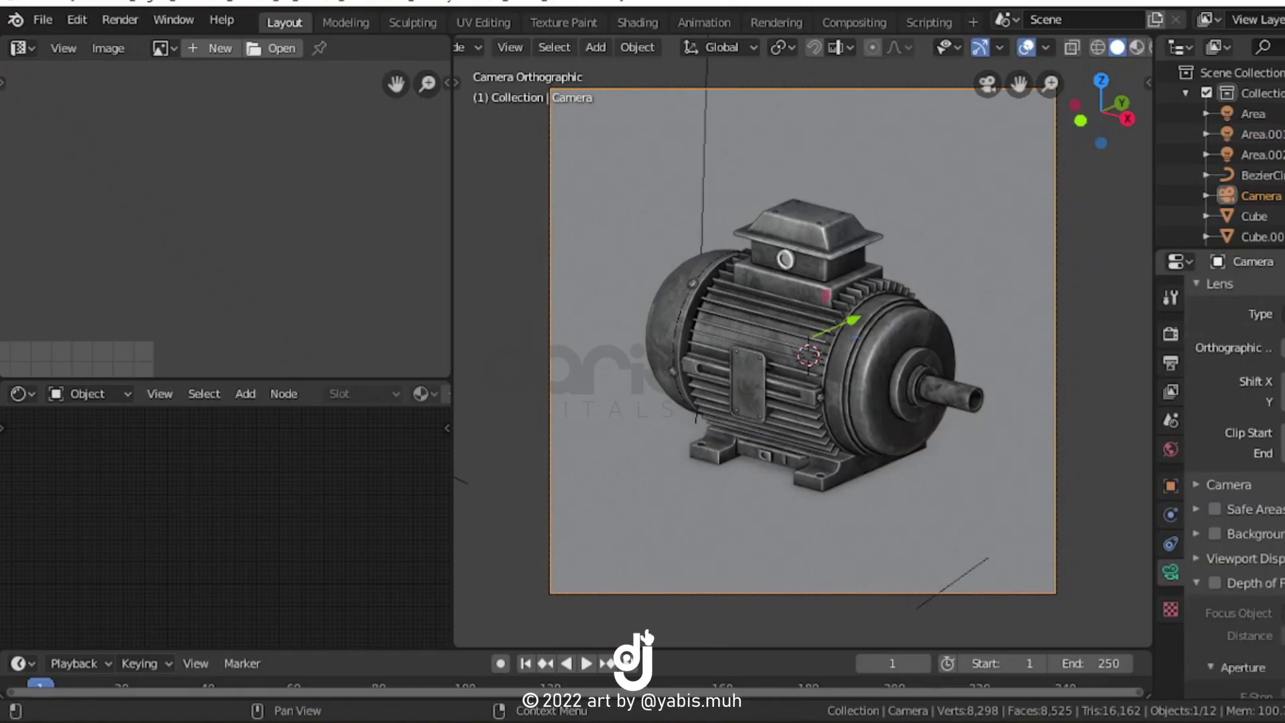
left_click(962, 288)
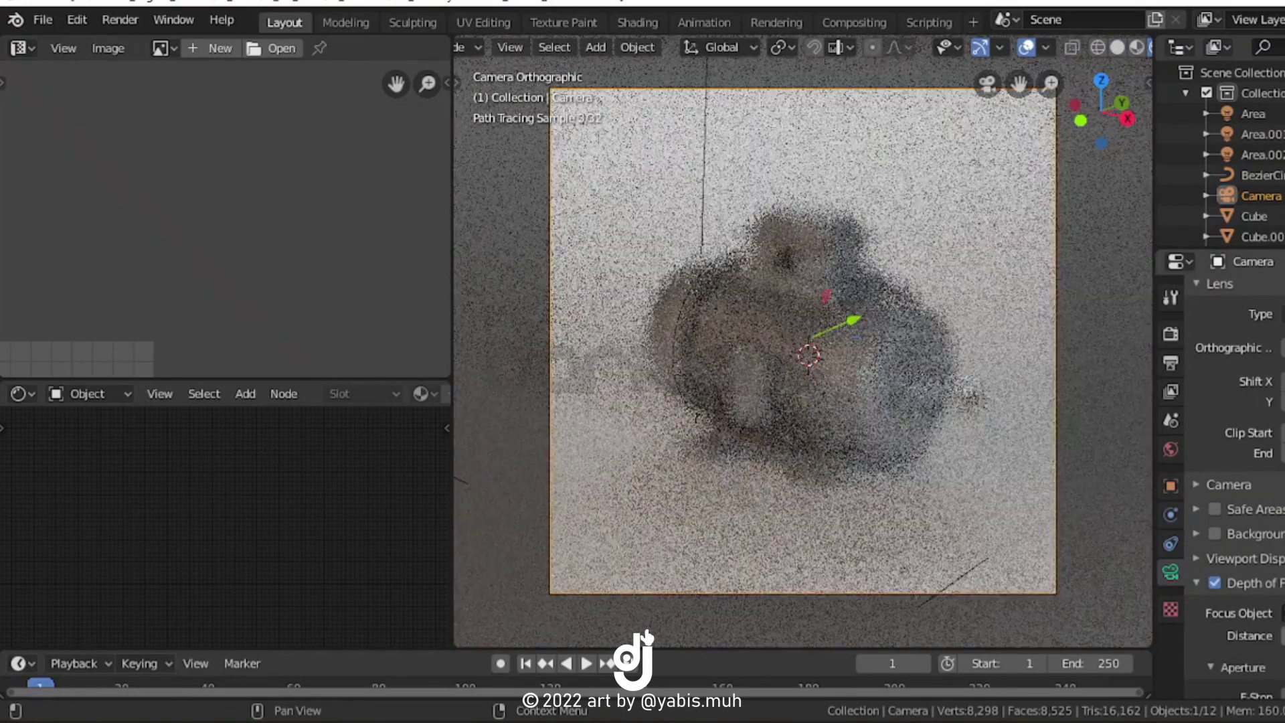
left_click_drag(1282, 635, 1208, 624)
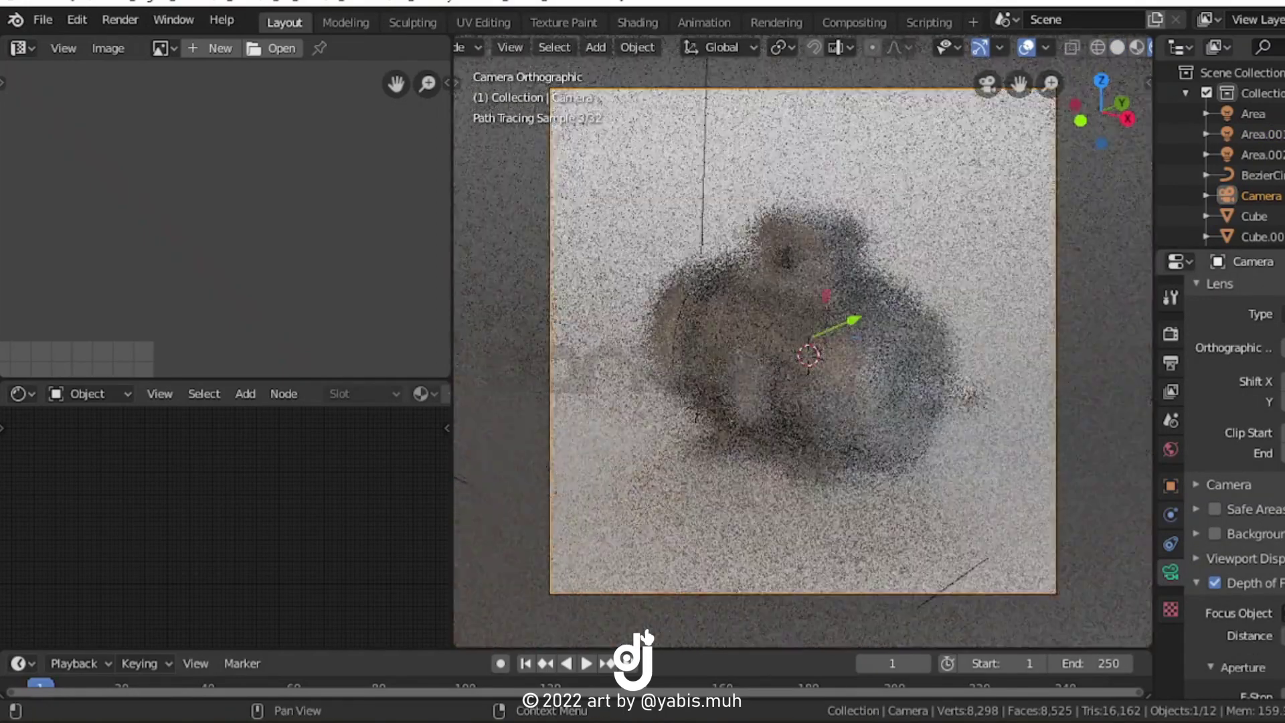
scroll(1250, 616, "down", 4)
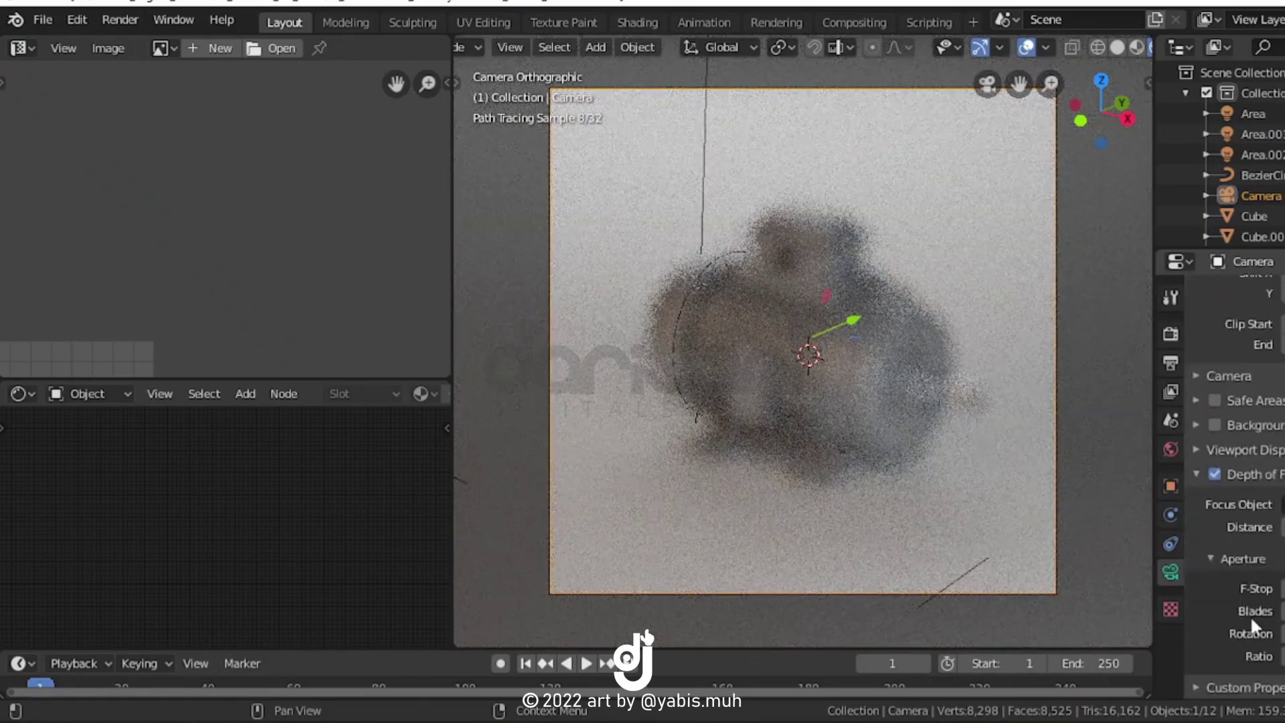
left_click(1213, 399)
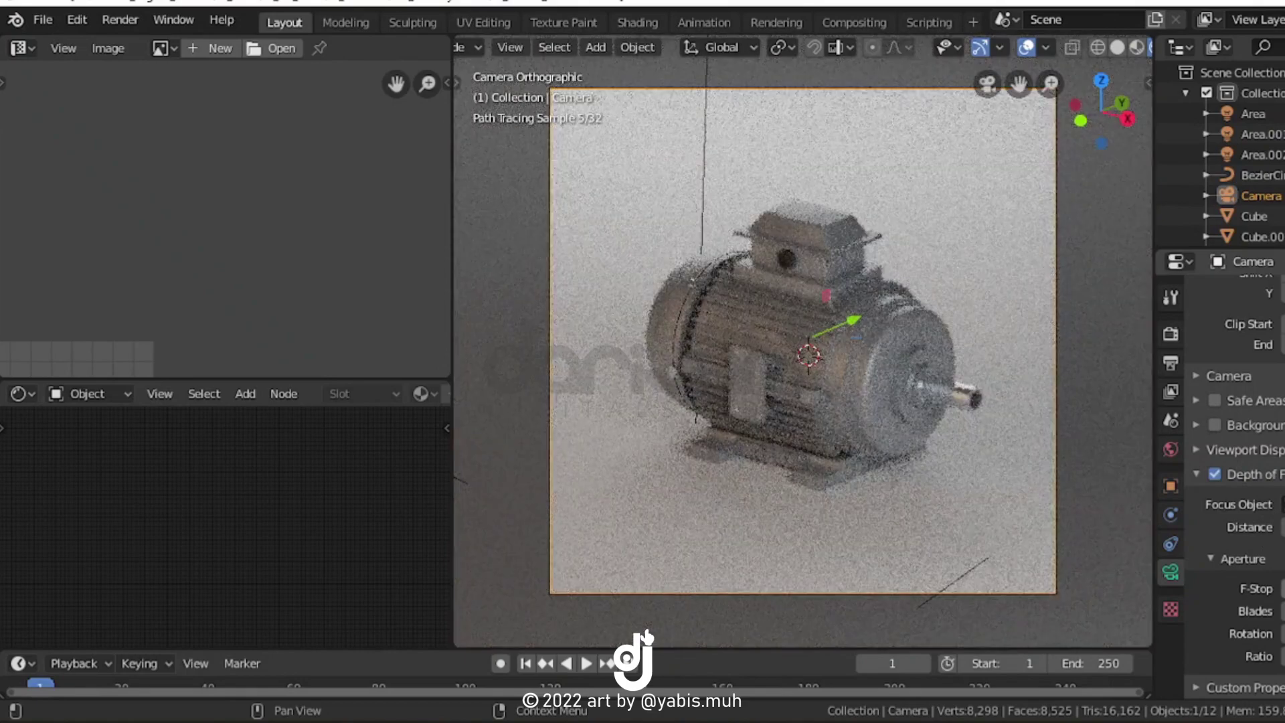
left_click_drag(1281, 588, 1246, 590)
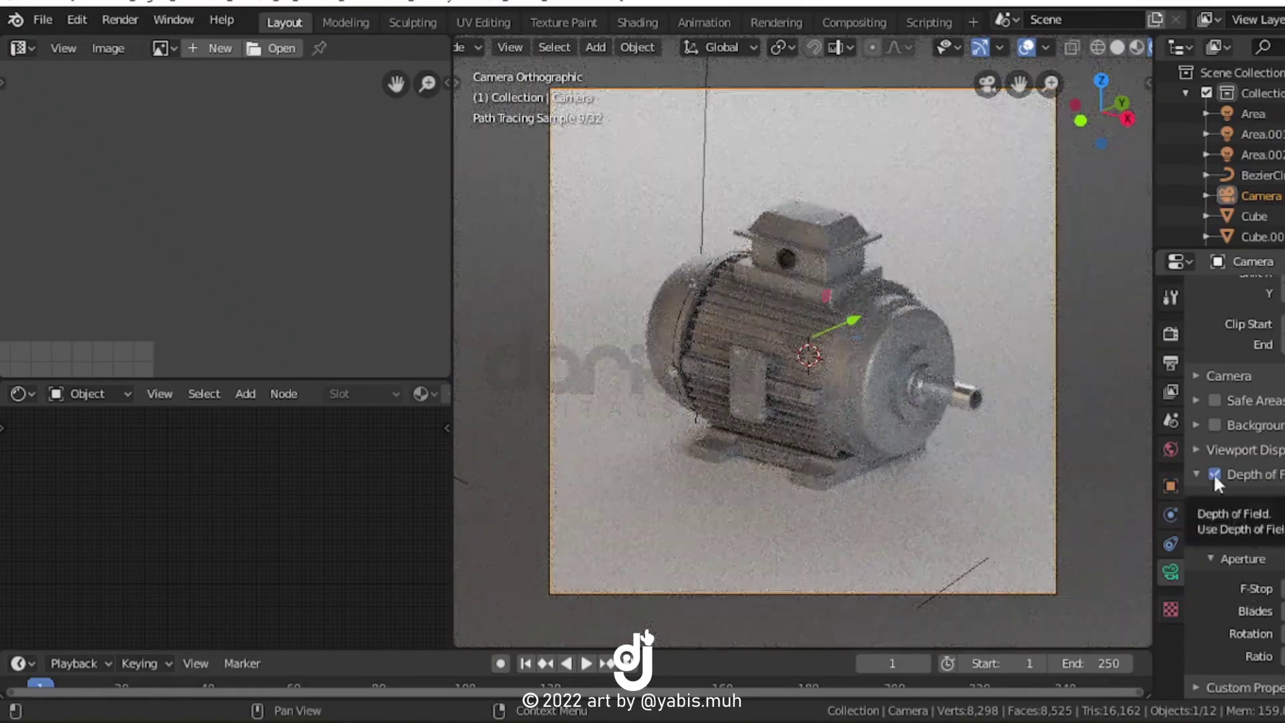
key("e")
left_click(966, 396)
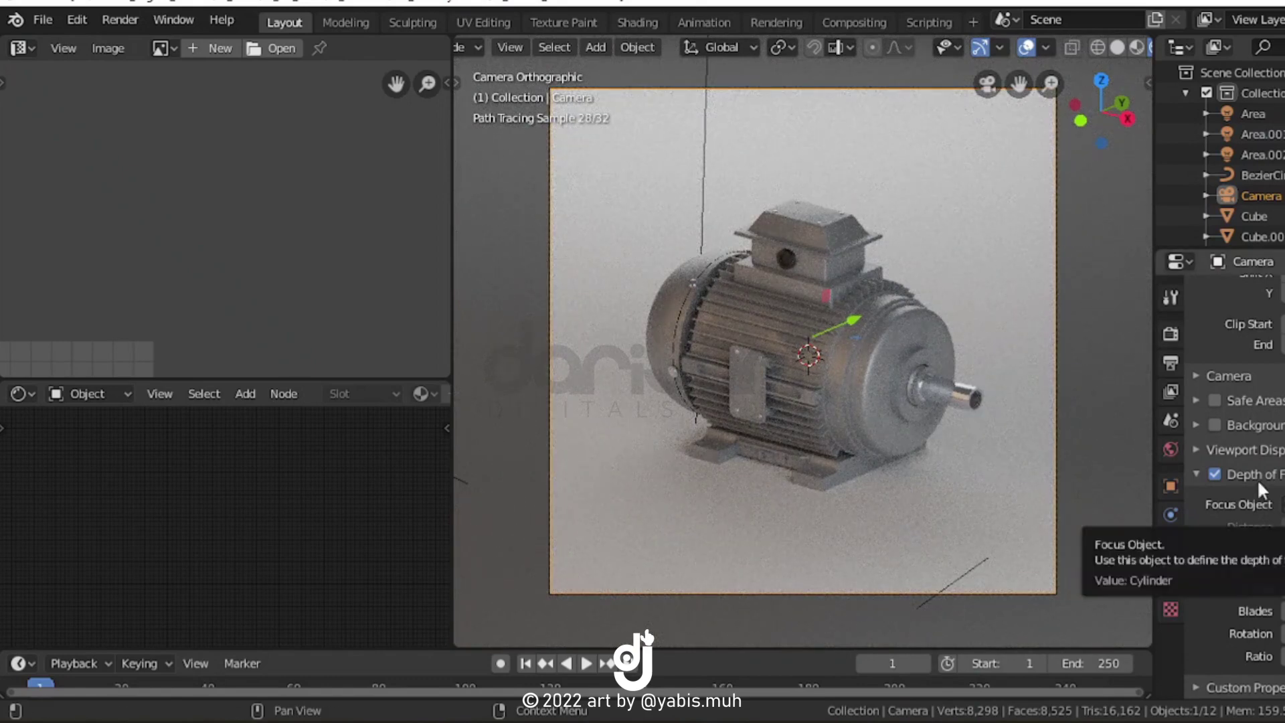
left_click(1215, 473)
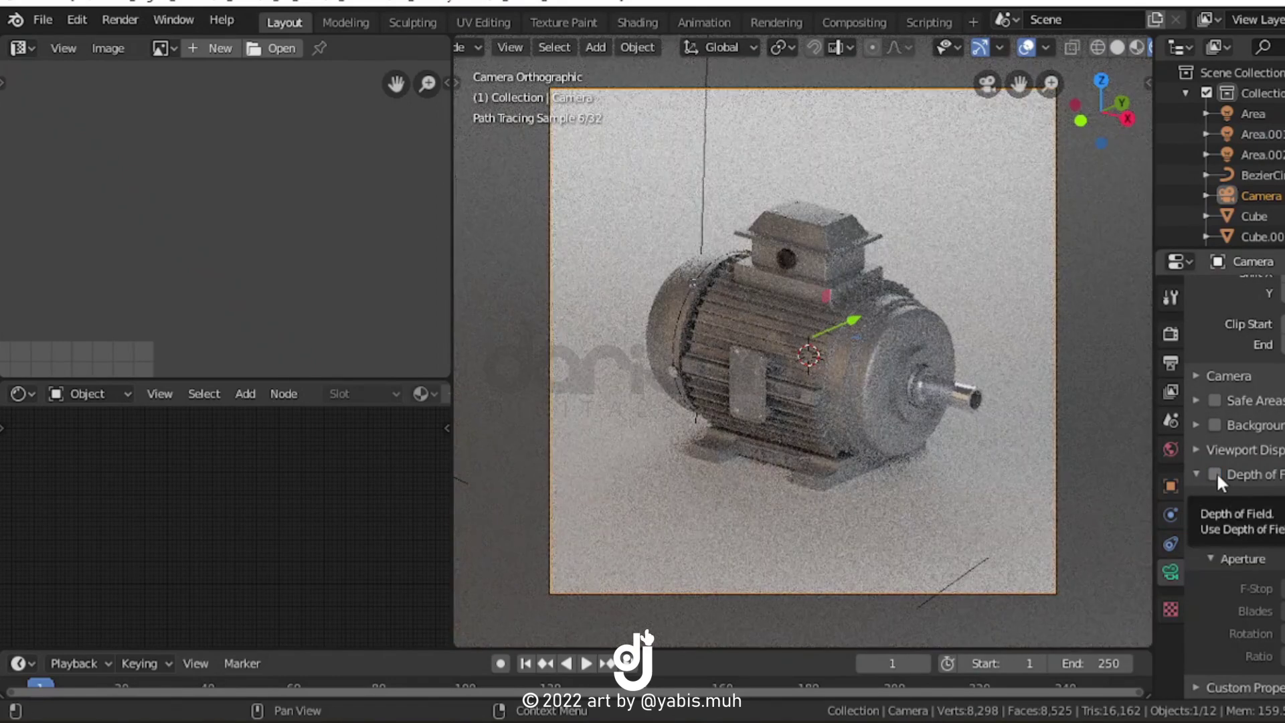
key("z")
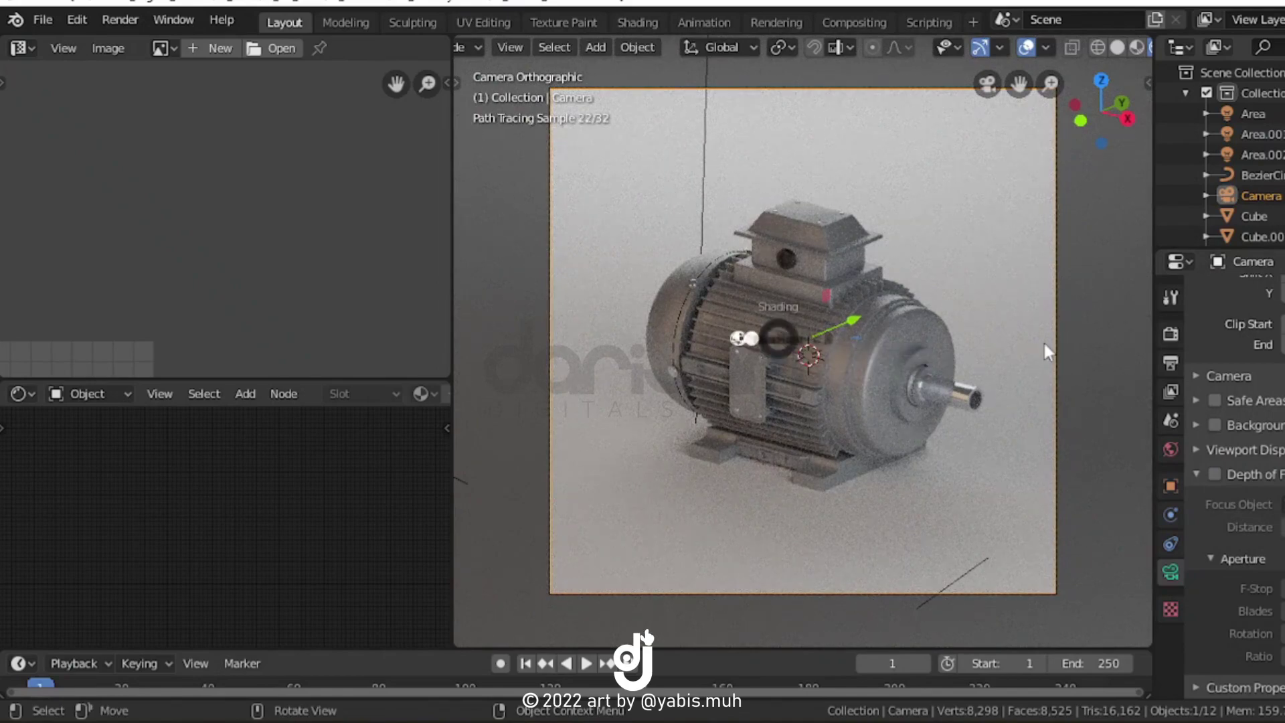
left_click(1044, 343)
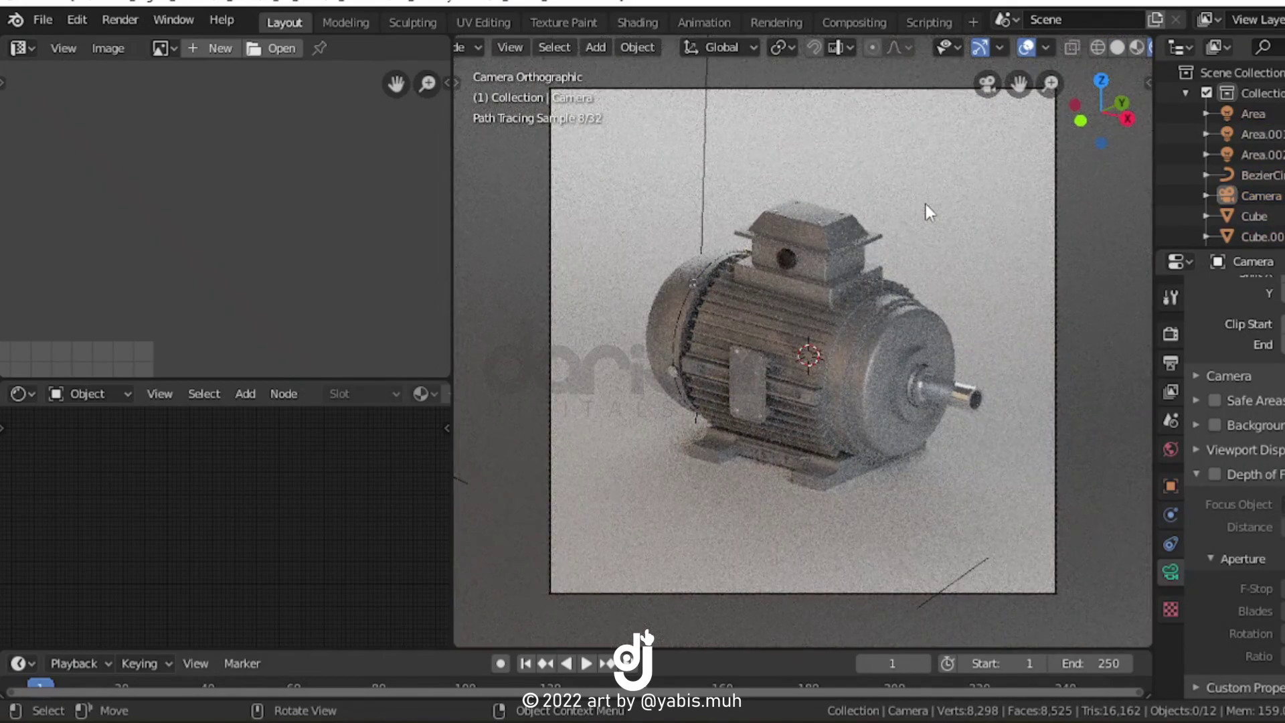
key("z")
left_click(1113, 451)
scroll(1231, 435, "up", 3)
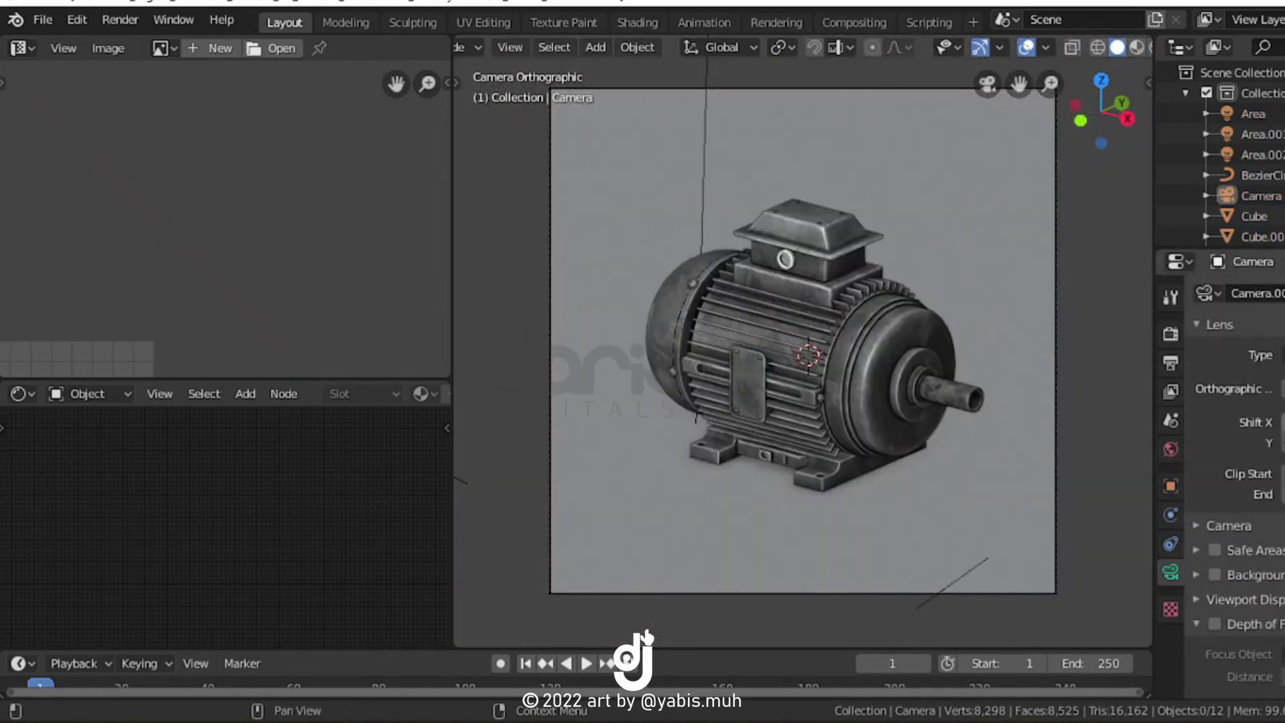
left_click_drag(1245, 389, 833, 440)
Duplicate the end-cap bolt, scale the copy slightly smaller, and check it through the camera
key("z")
left_click(841, 203)
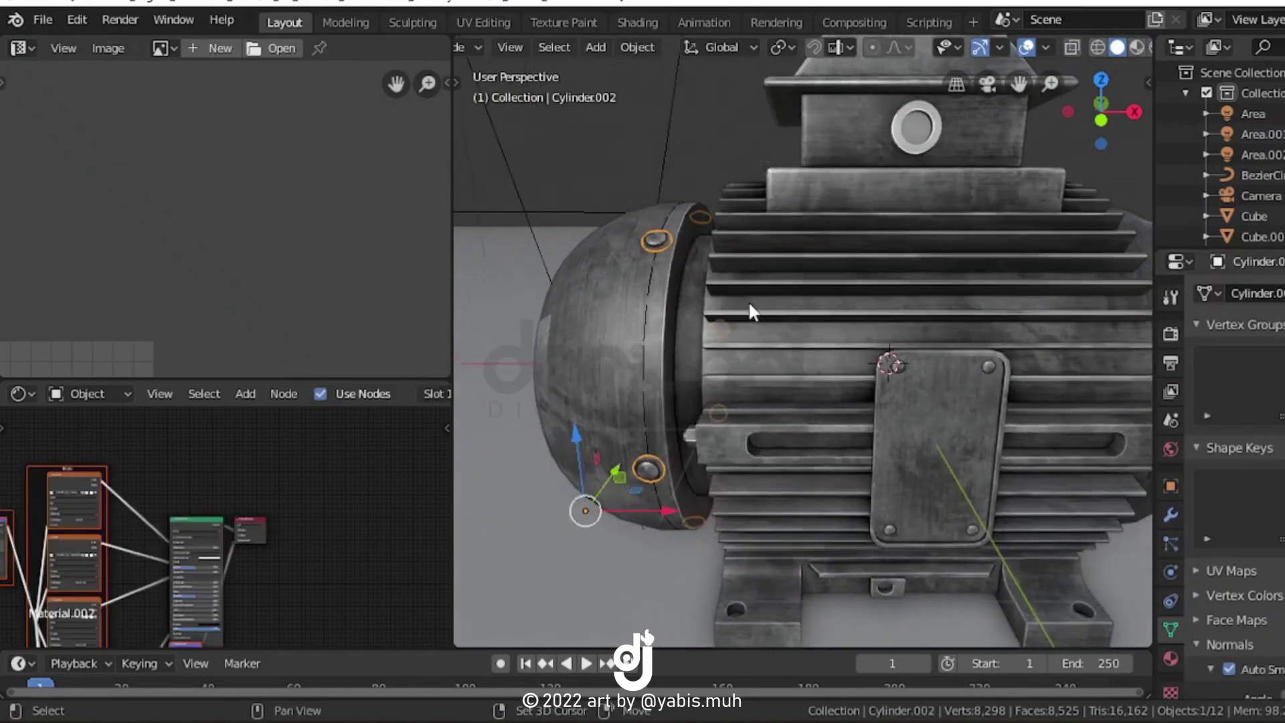
key("shift+d")
left_click(1080, 484)
middle_click_drag(673, 415, 790, 468)
scroll(790, 435, "up", 5)
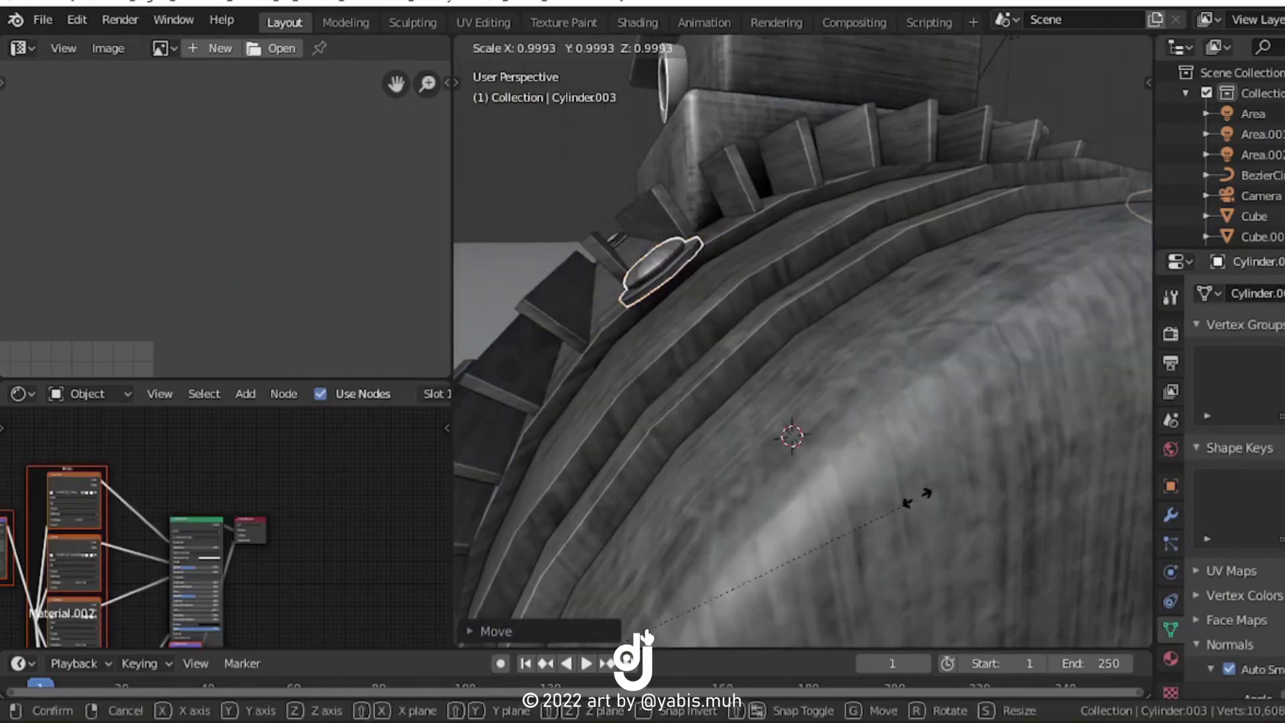
key("s")
left_click(755, 507)
scroll(755, 506, "down", 8)
key("KP_0")
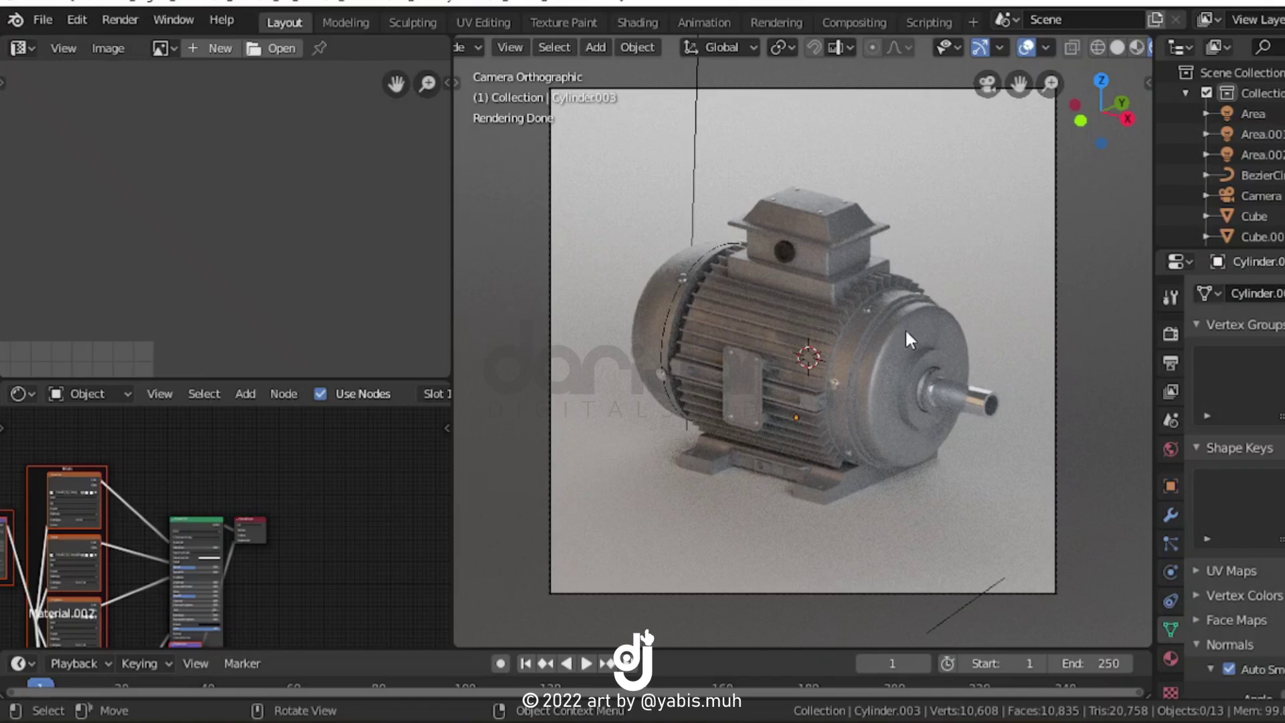
key("KP_0")
Switch to solid shading, save the file, and render the final image with F12
key("z")
left_click(984, 368)
key("ctrl+s")
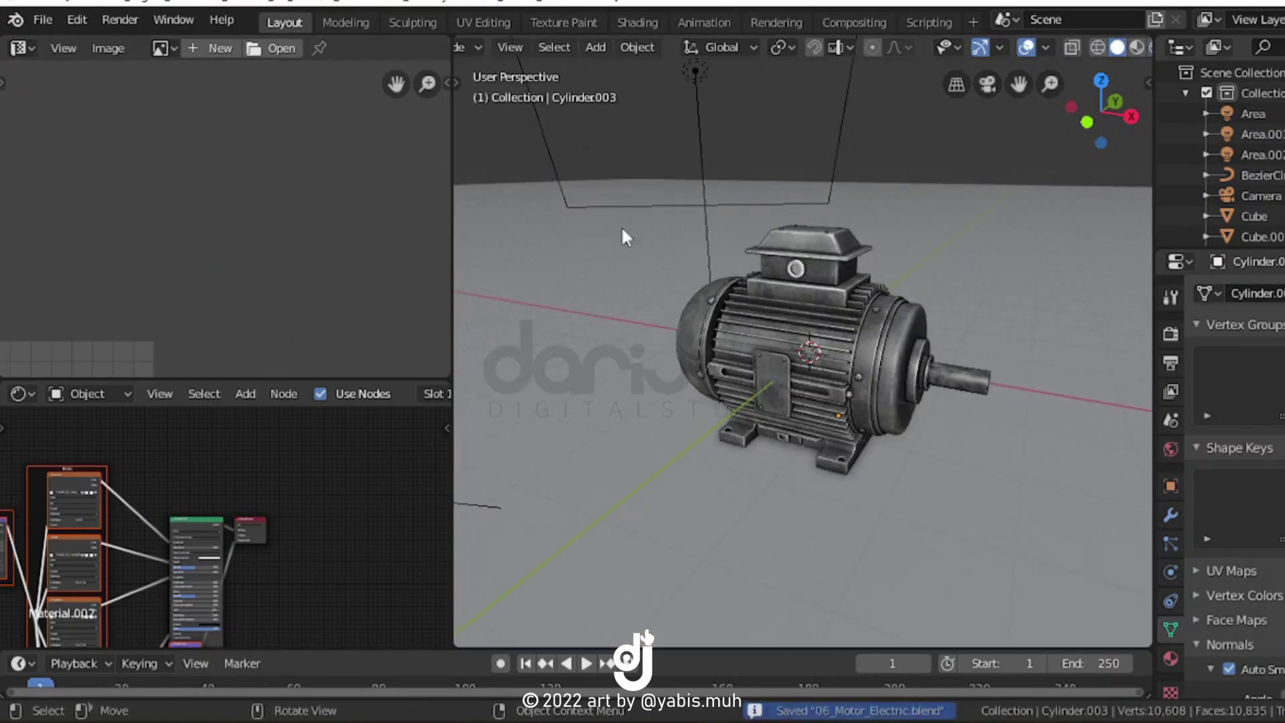
key("F12")
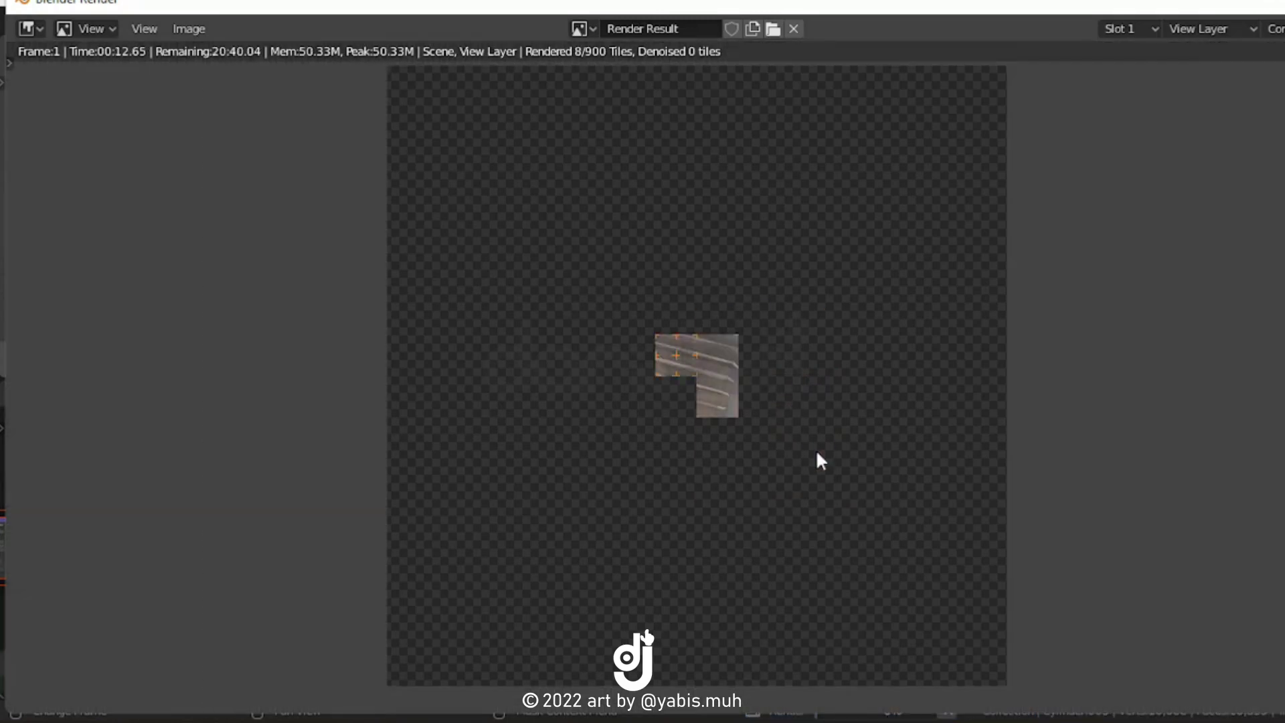
scroll(818, 454, "down", 2)
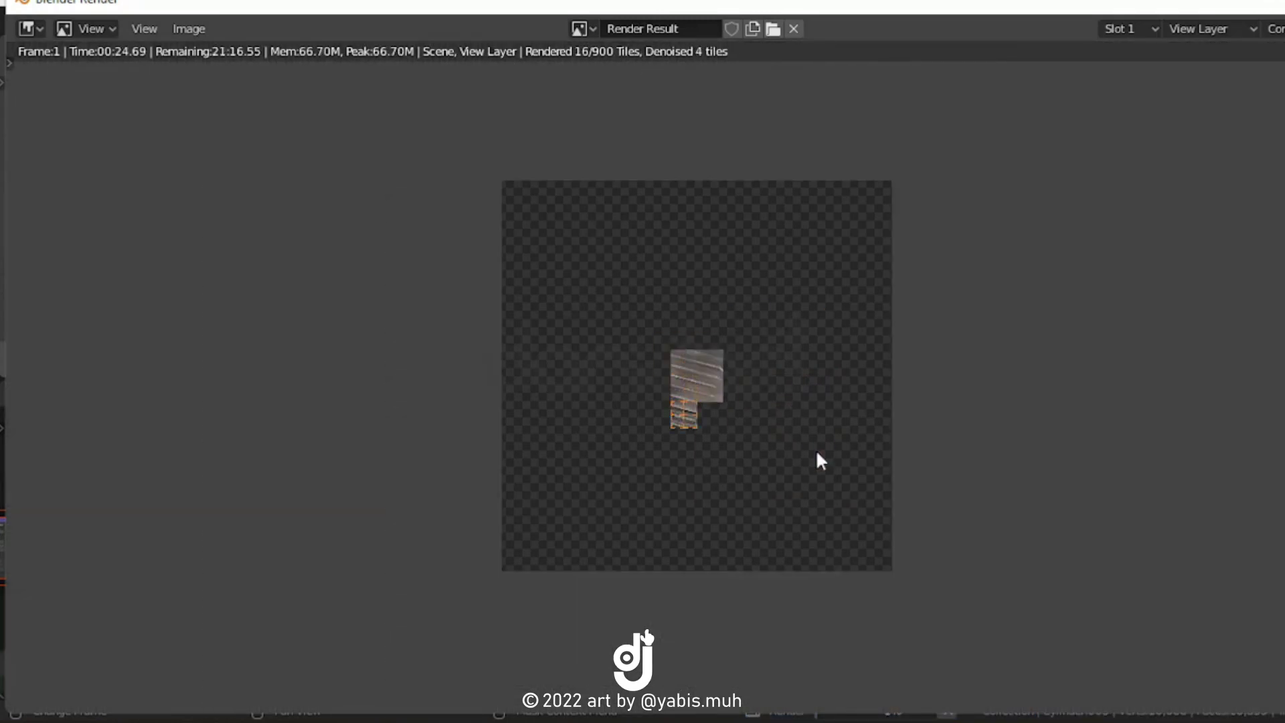